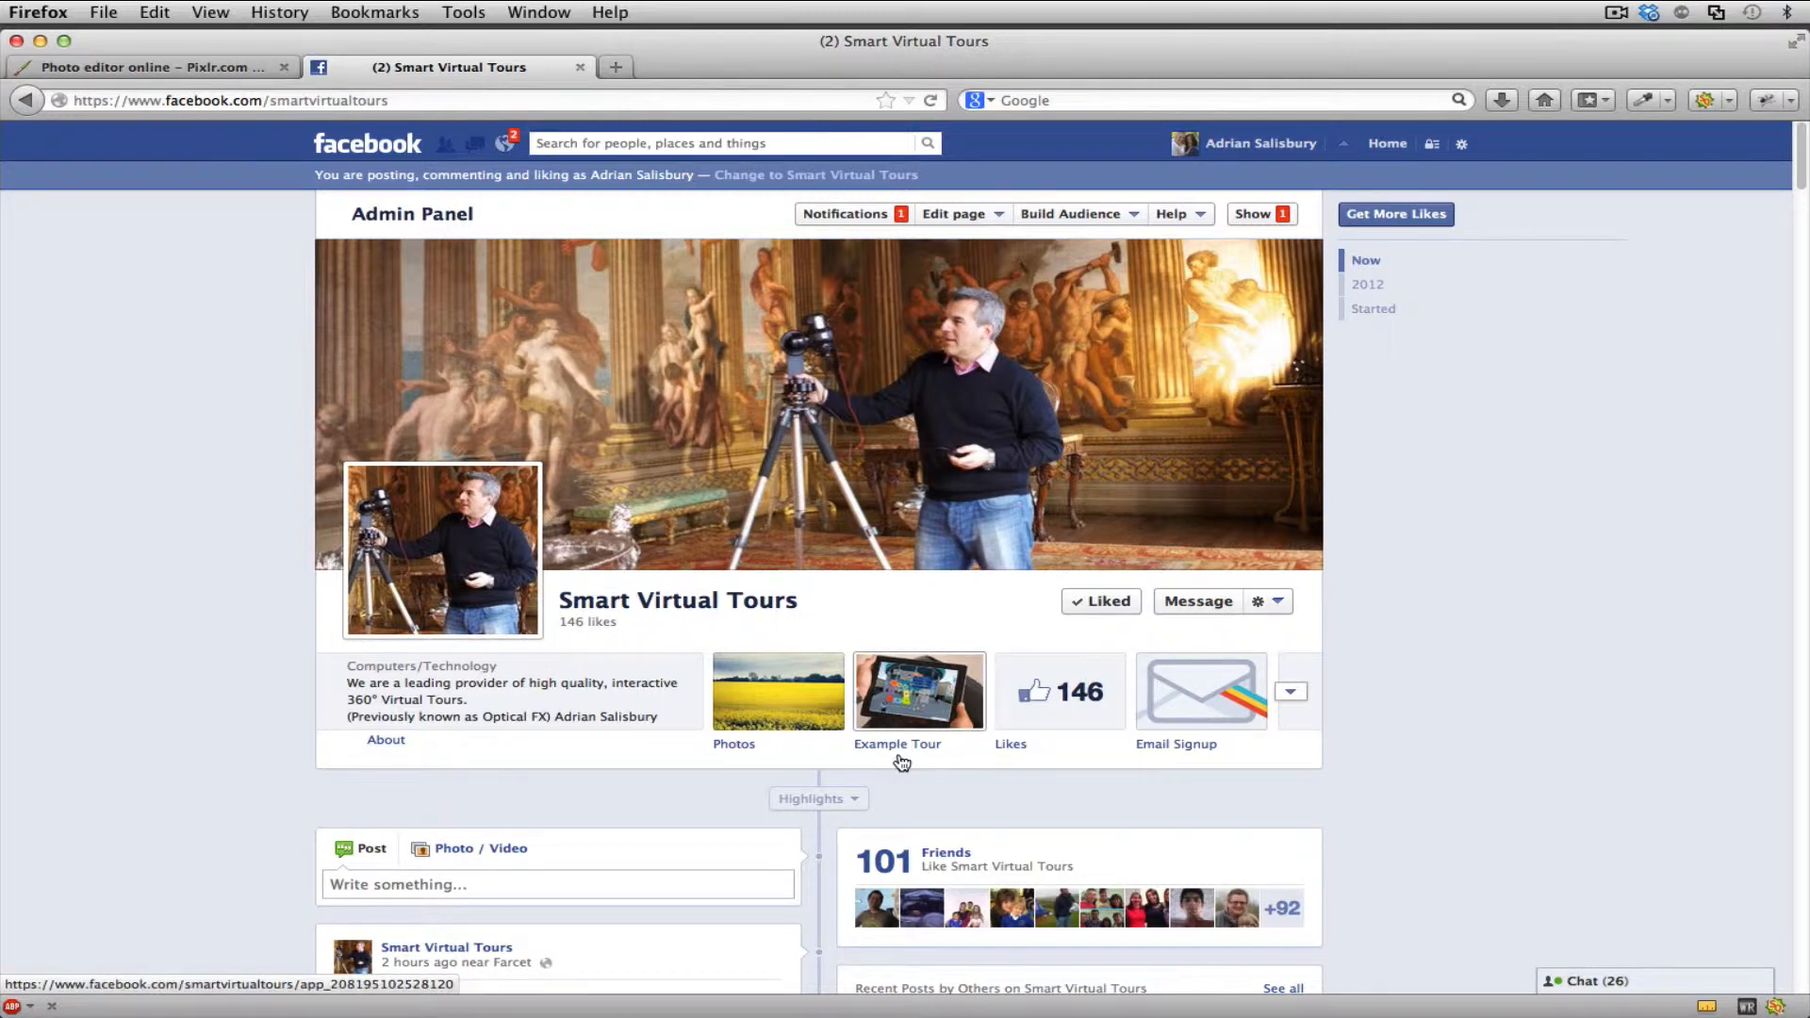
- View the Example Tour app of the Smart Virtual Tours page, return to the main page and collapse its admin panel
{"action": "scroll", "coordinate": [907, 757], "scroll_direction": "down", "scroll_amount": 3}
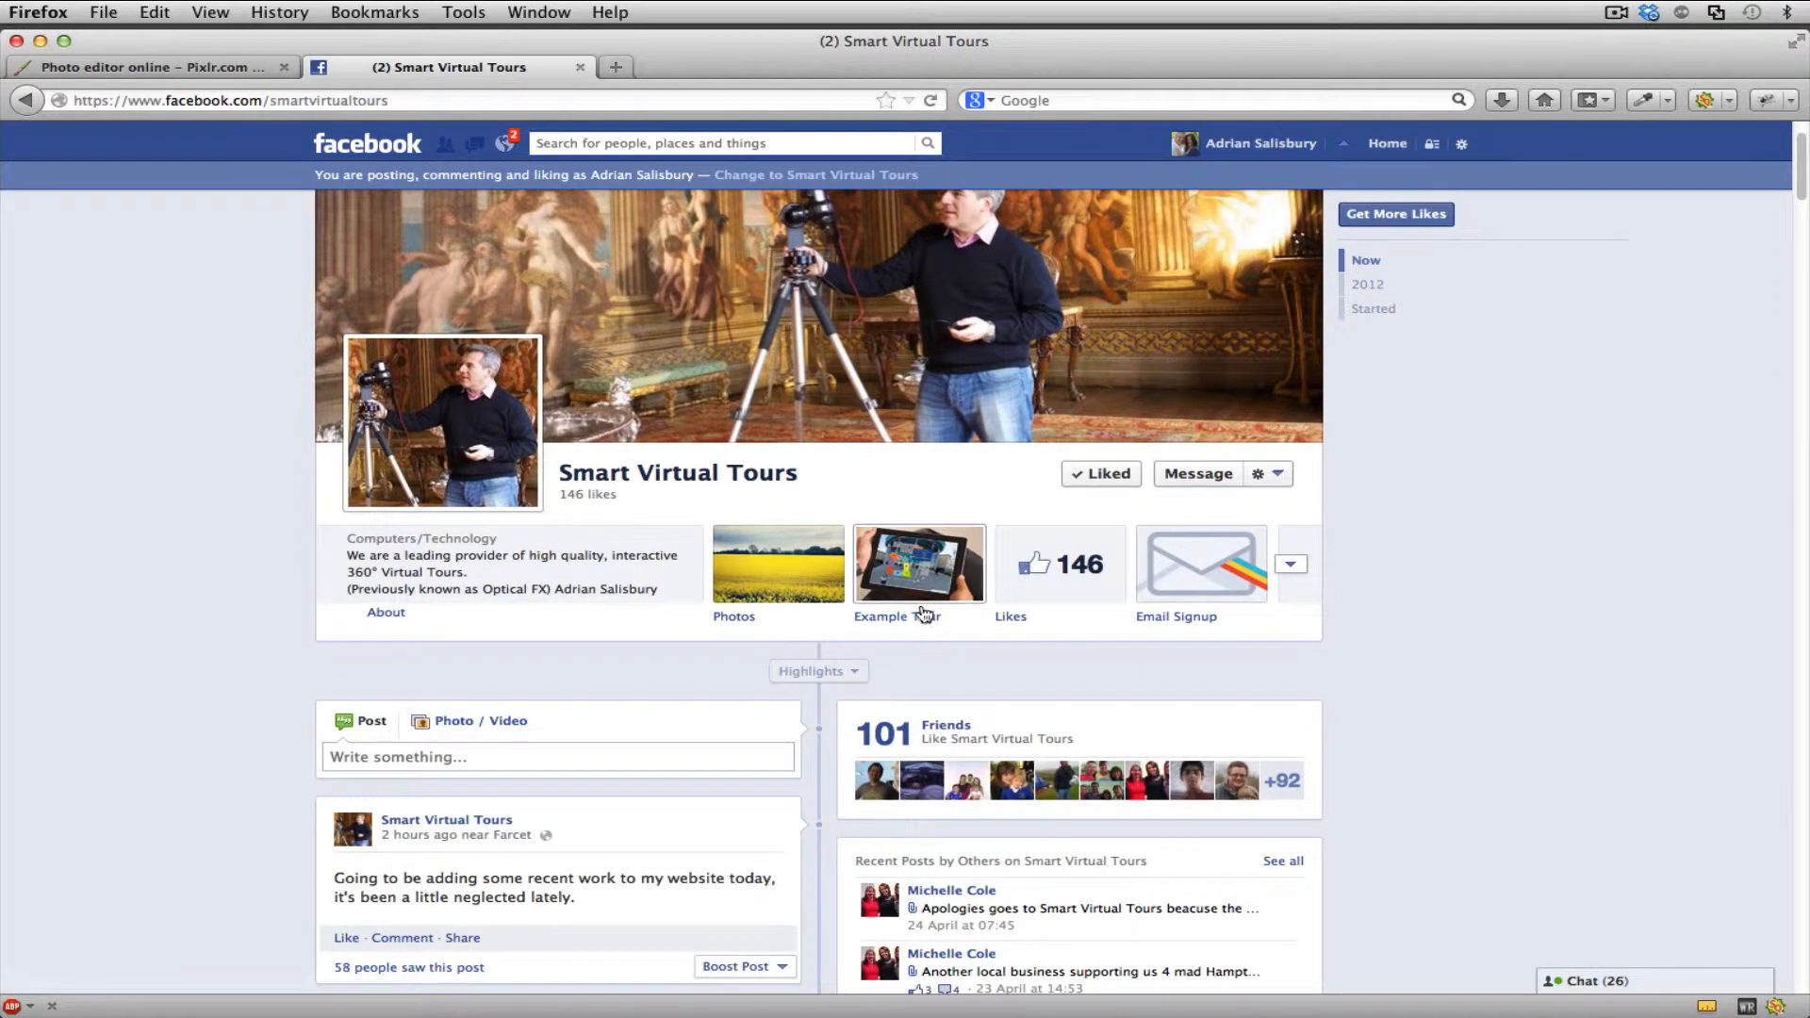
{"action": "left_click", "coordinate": [921, 581]}
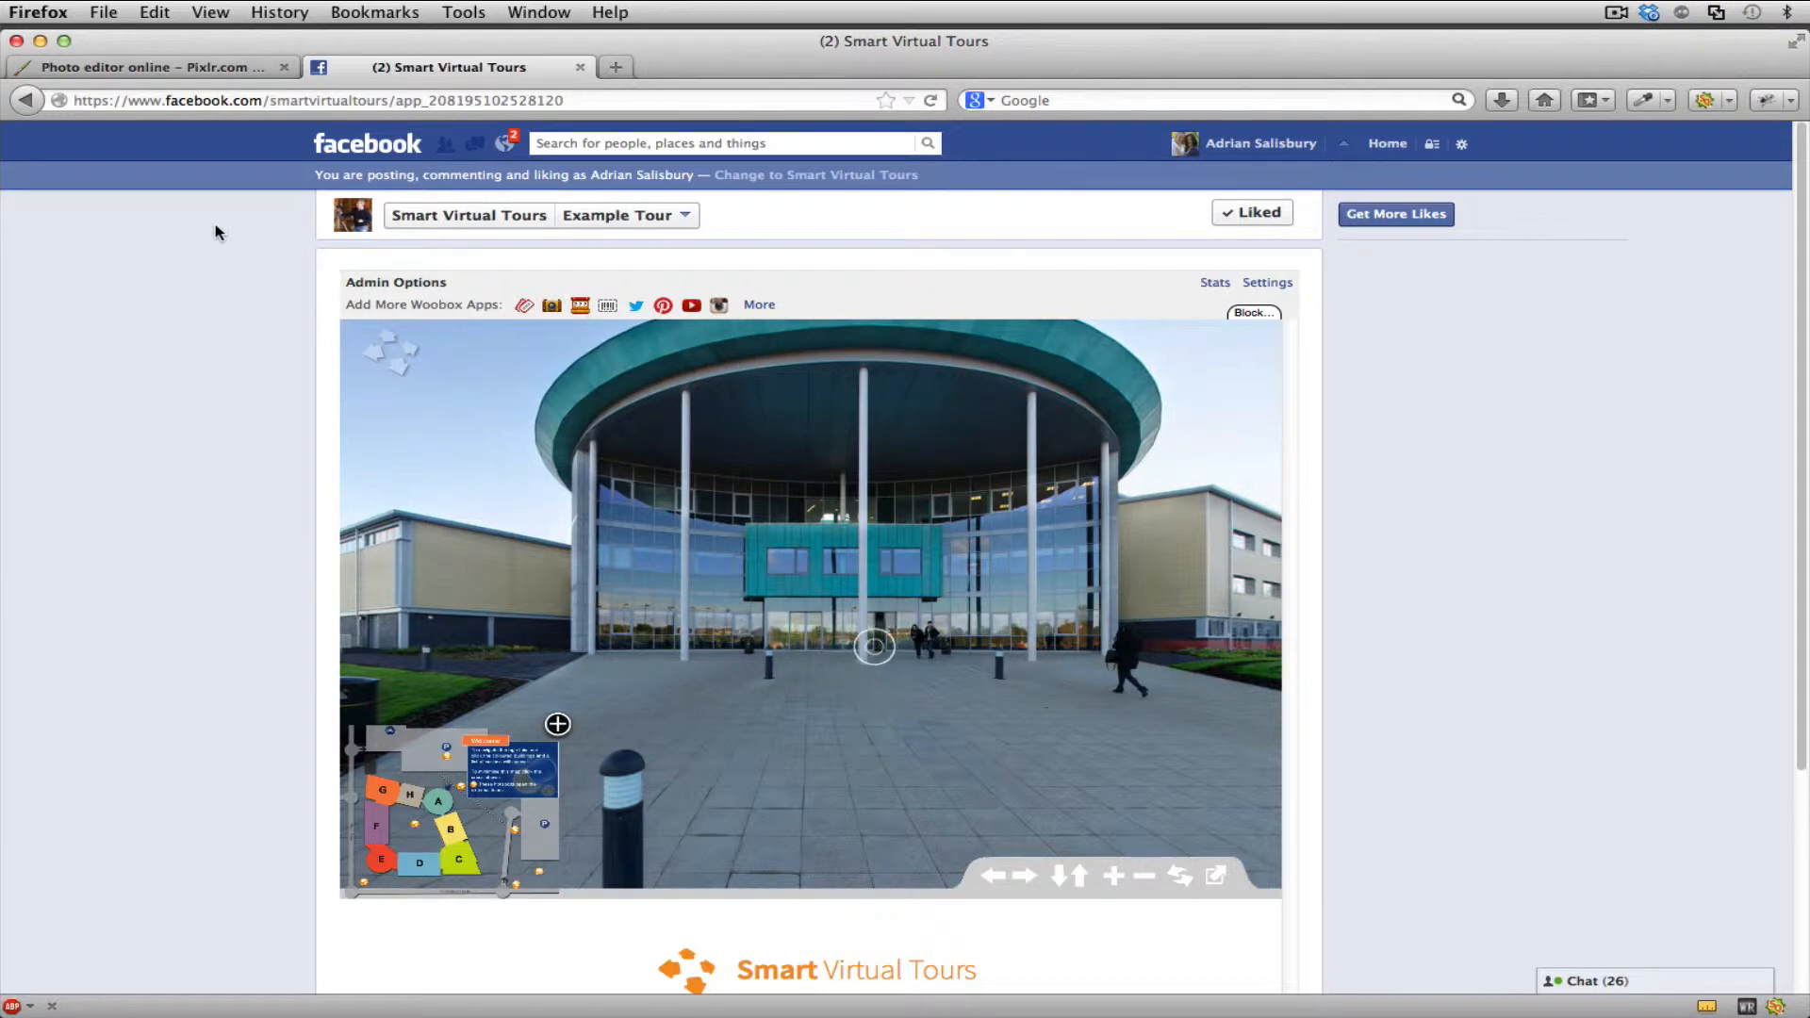
{"action": "left_click", "coordinate": [27, 102]}
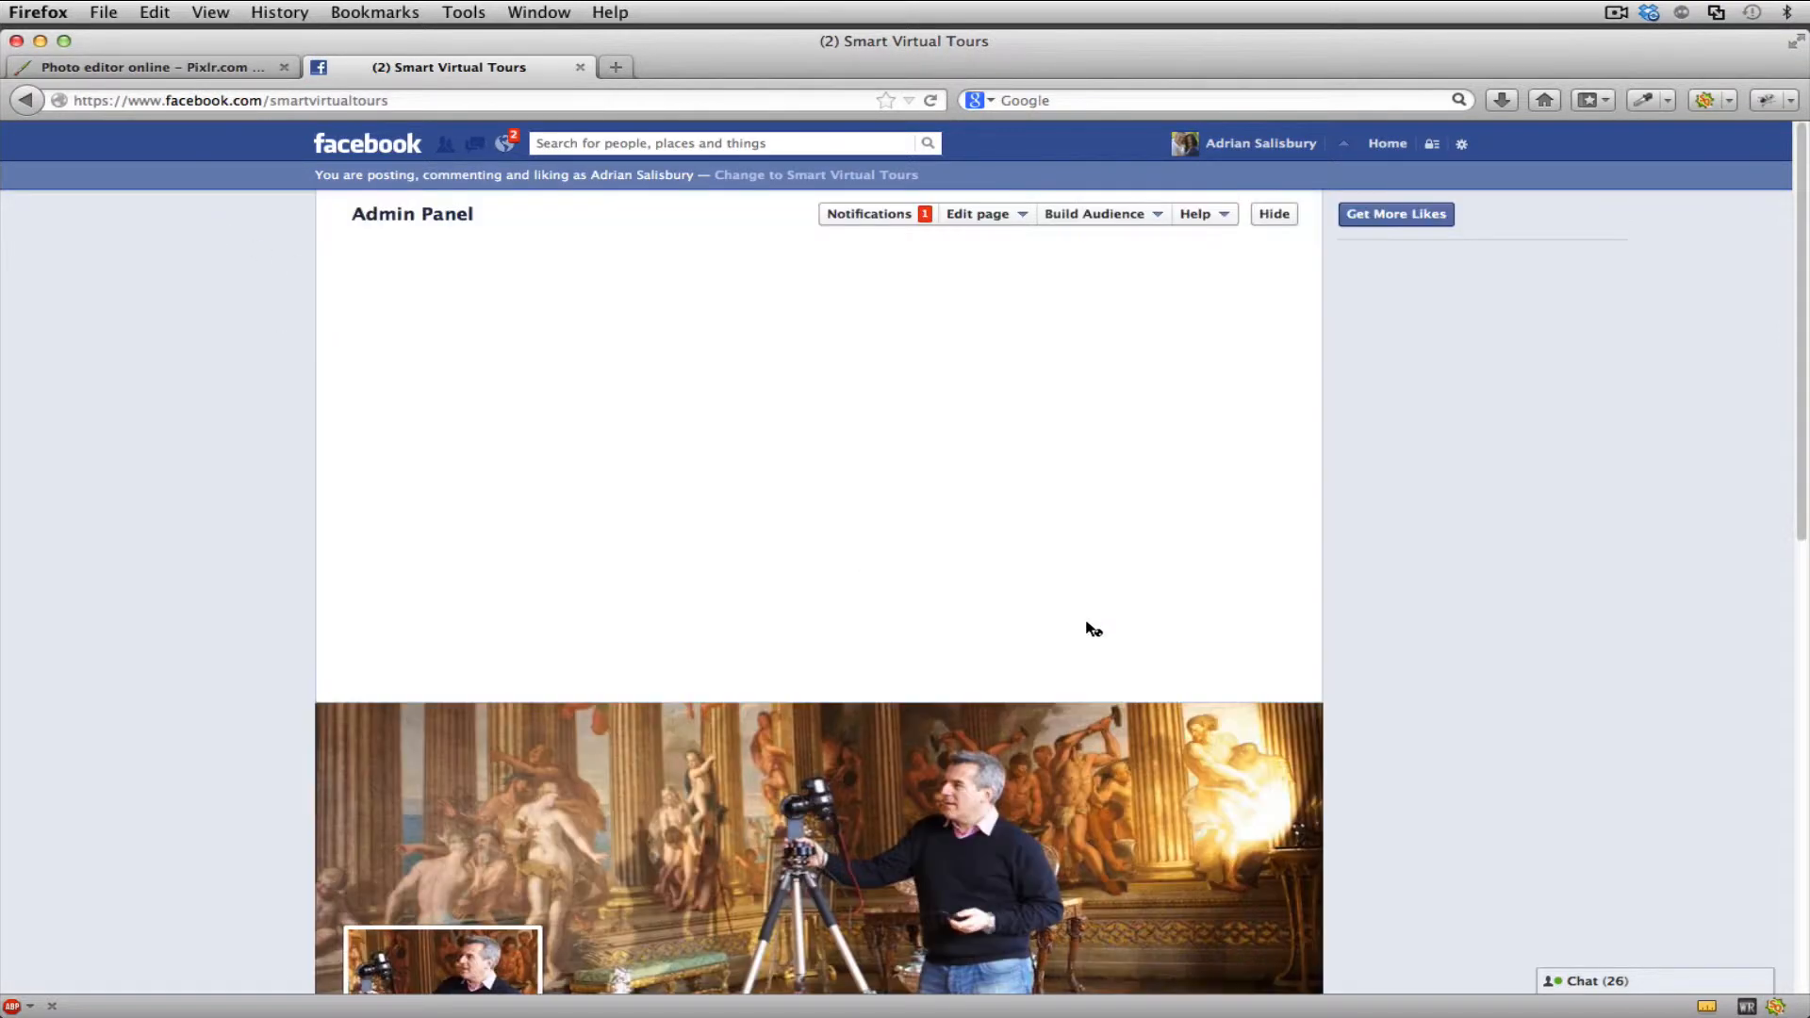
{"action": "left_click", "coordinate": [1274, 215]}
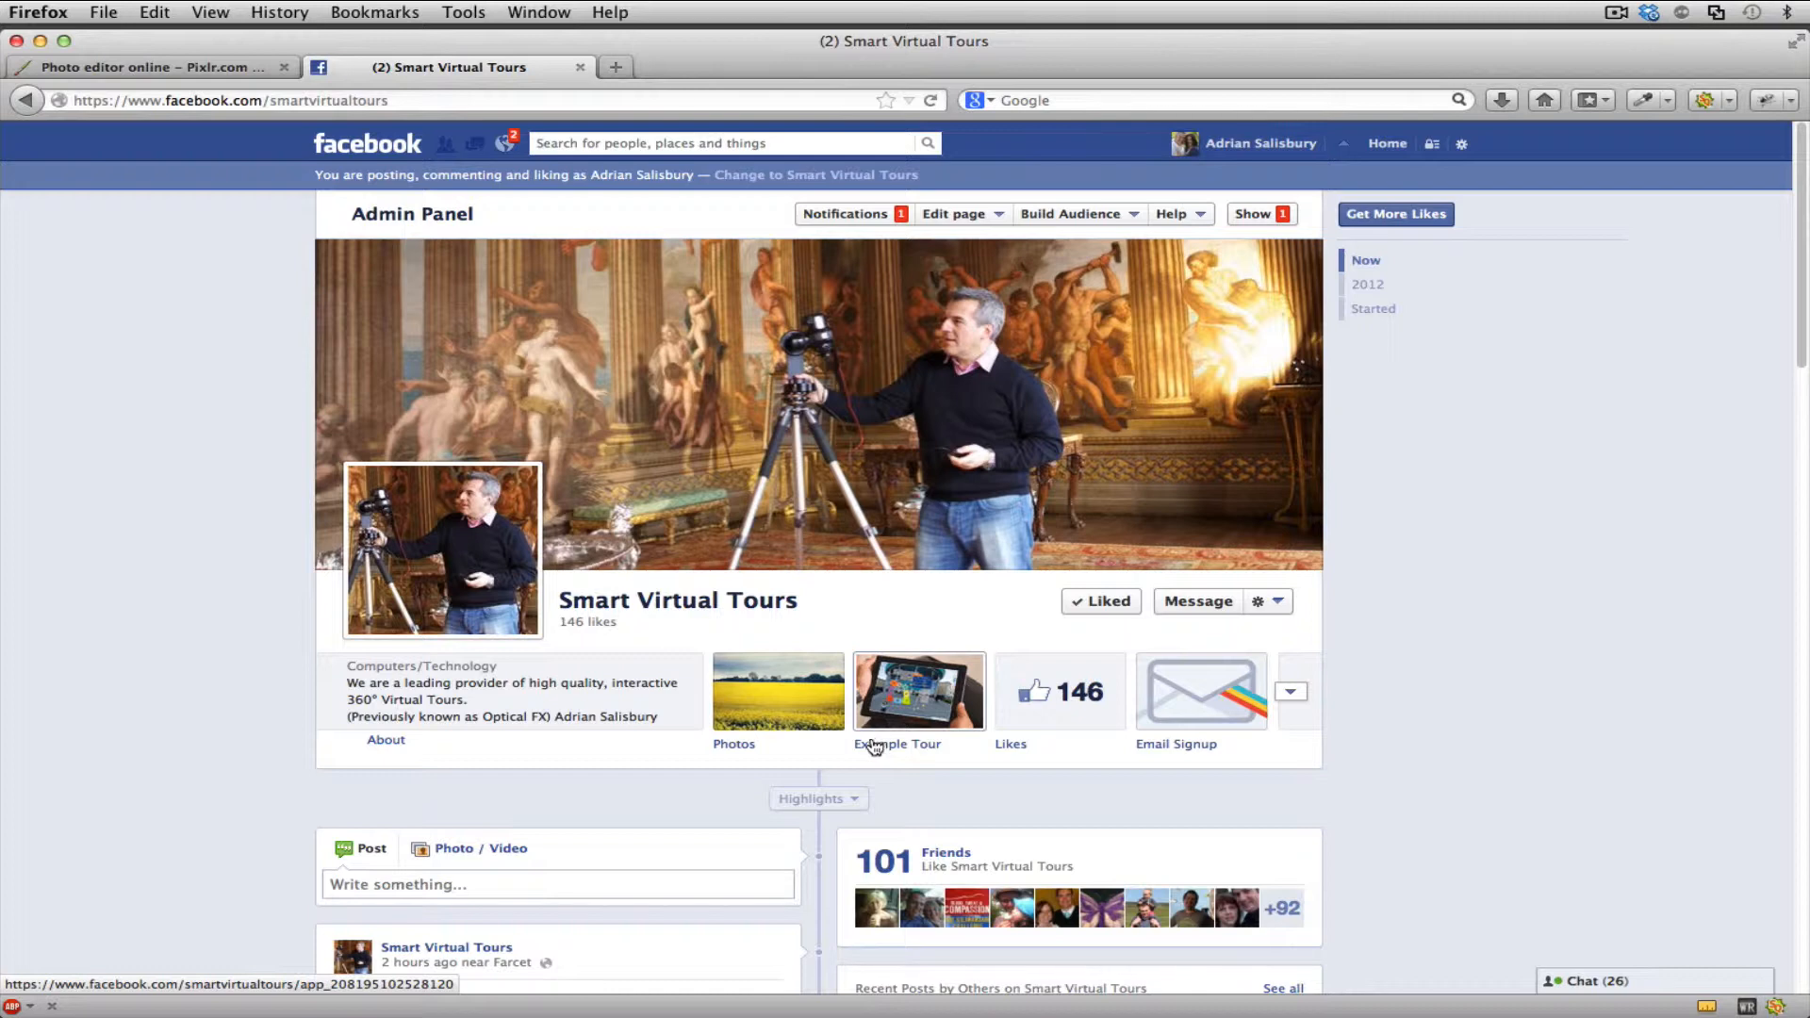
- Switch to the Pixlr site and open the advanced Pixlr editor, checking back on the Facebook page's app thumbnails
{"action": "left_click", "coordinate": [166, 63]}
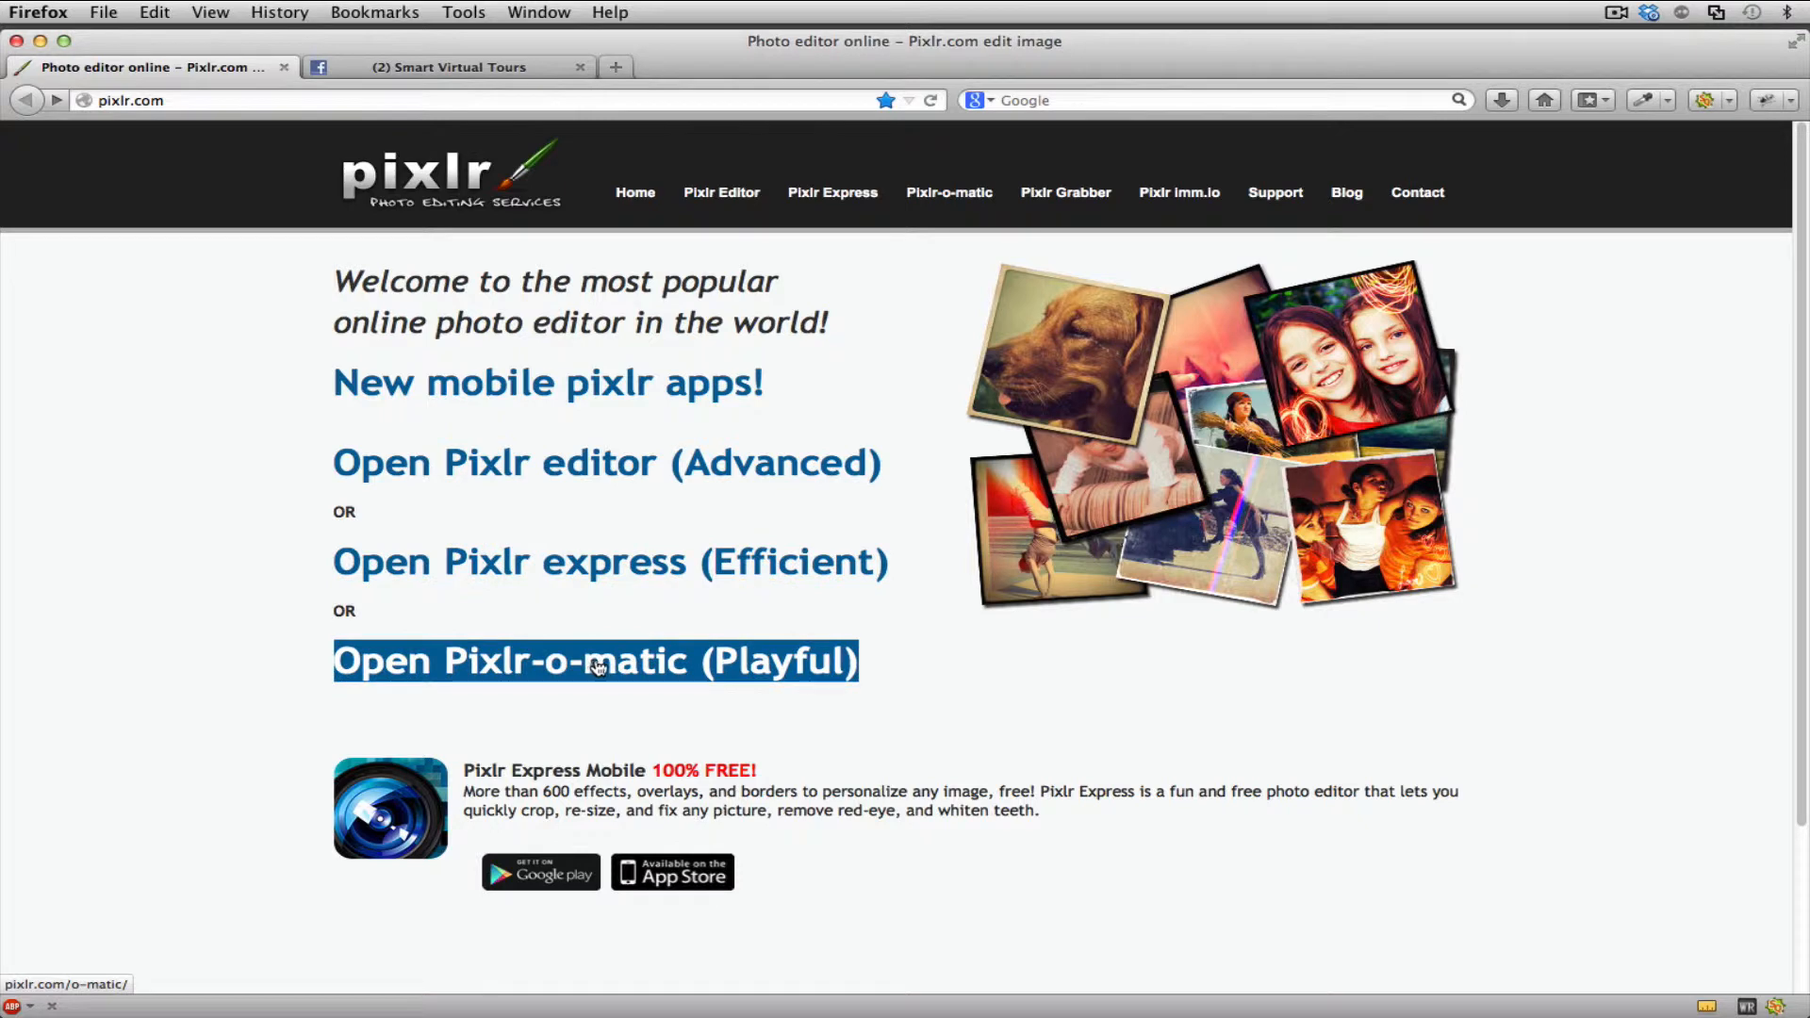
{"action": "left_click", "coordinate": [653, 467]}
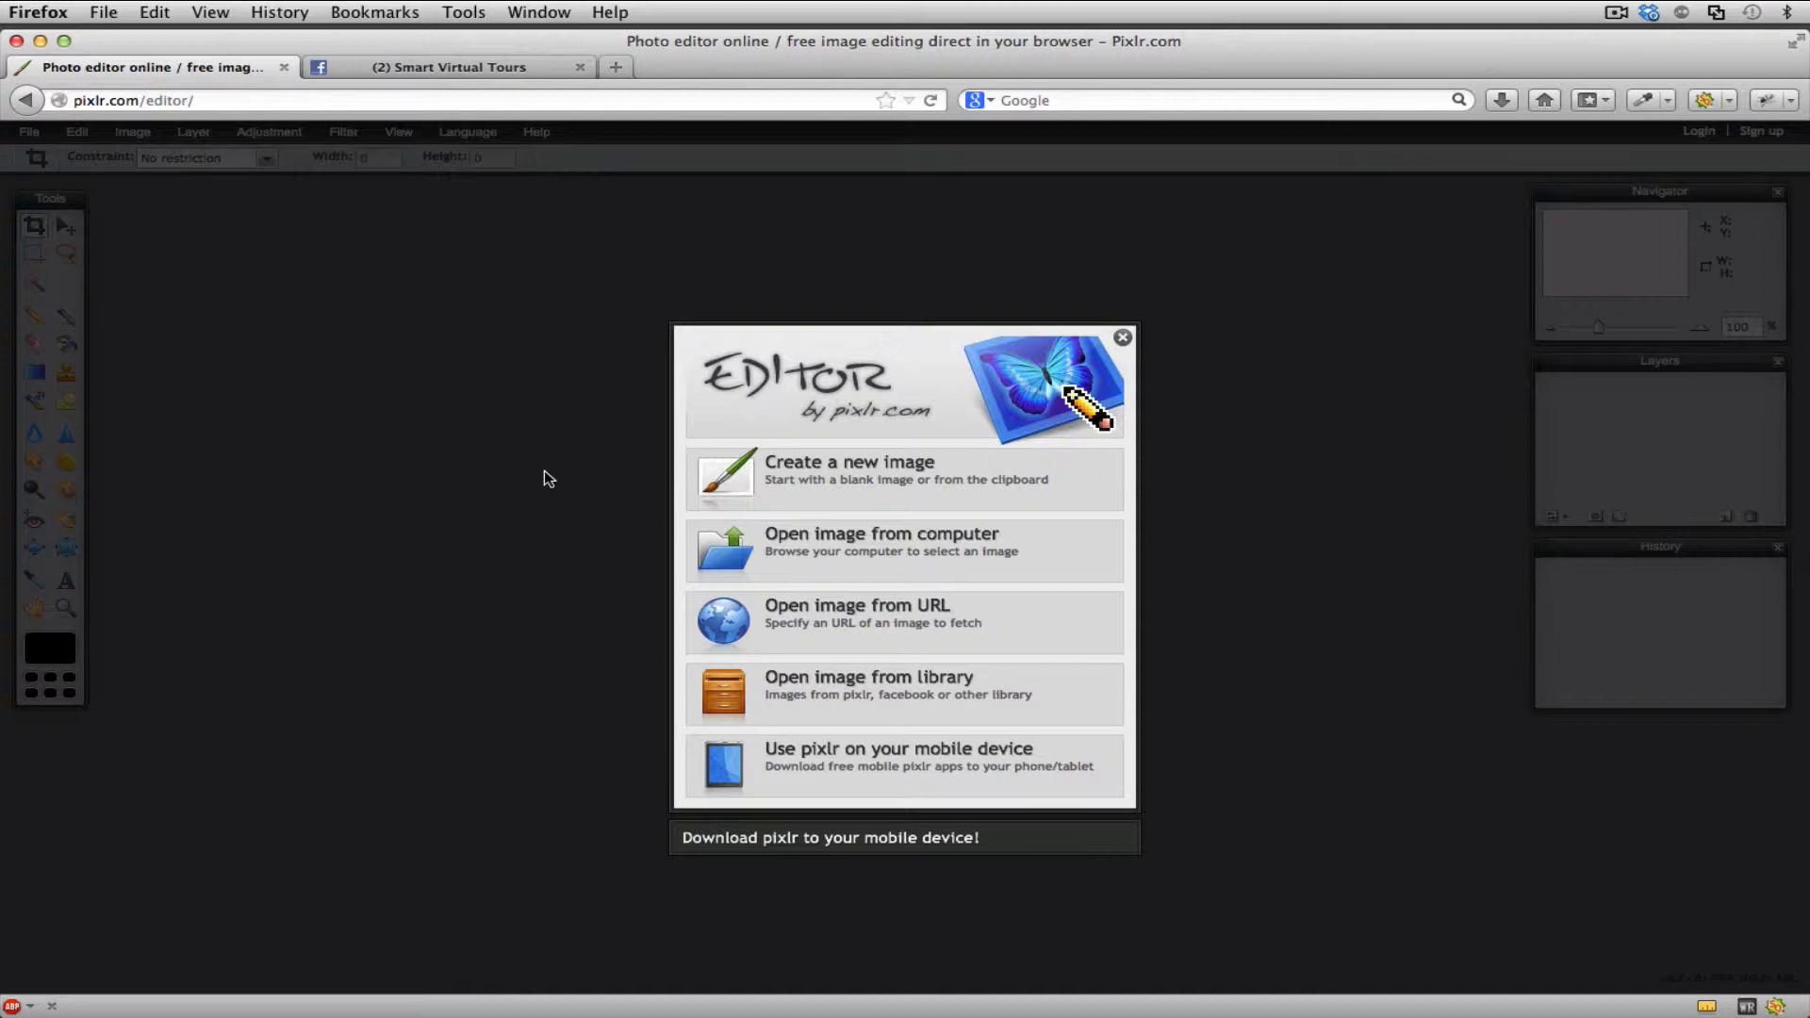
{"action": "left_click", "coordinate": [437, 66]}
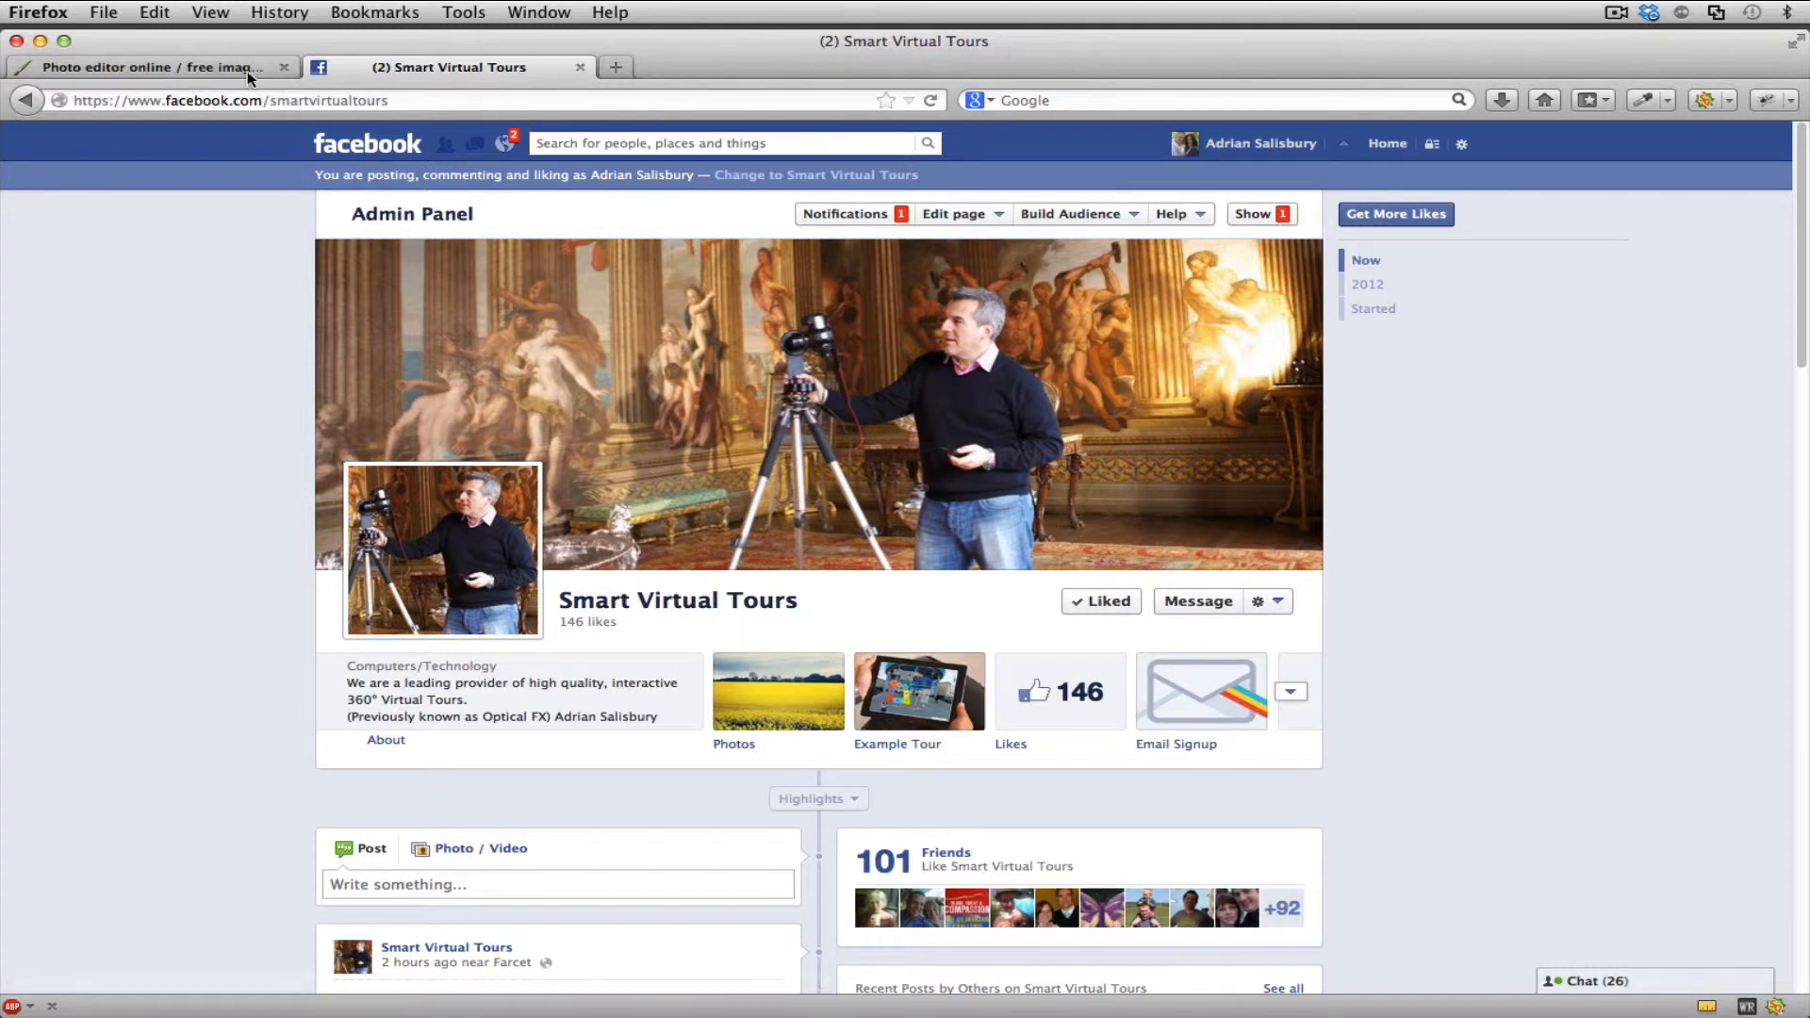
{"action": "left_click", "coordinate": [217, 64]}
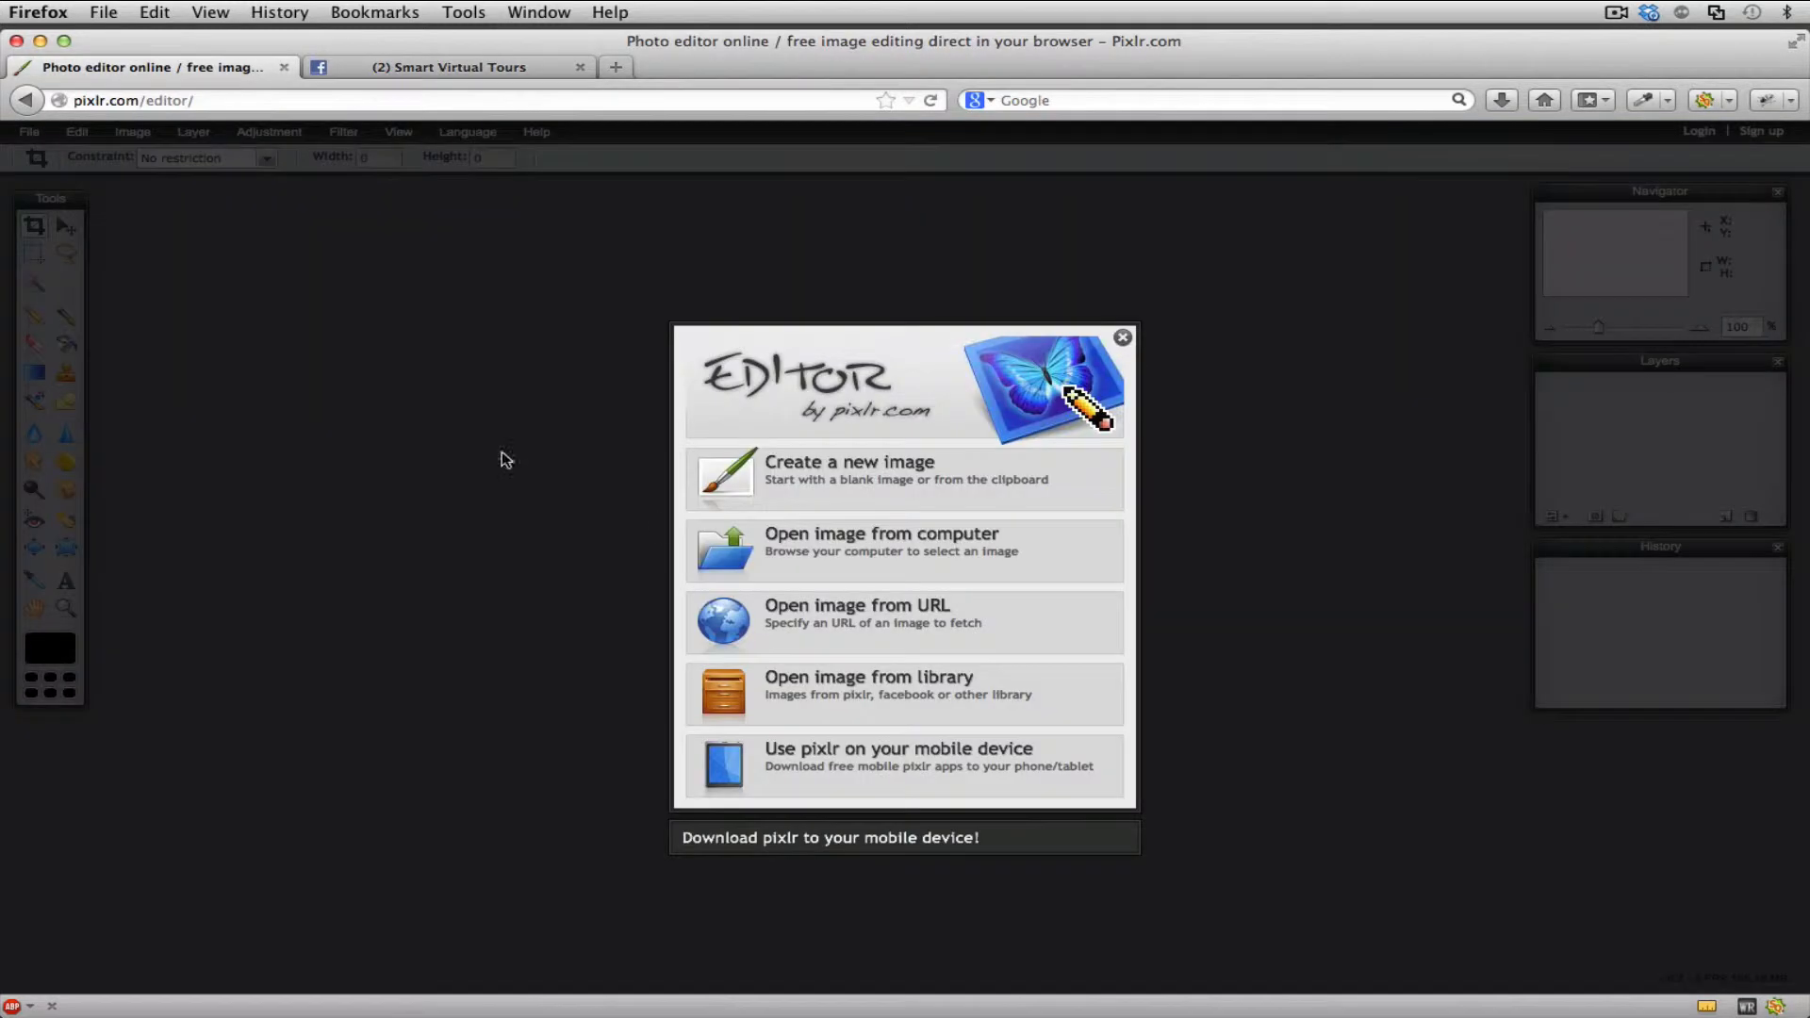
- Open "Screen Shot 2013-05-24 at 10.55.03" from the computer's Desktop and move its image window away from the tool palette
{"action": "left_click", "coordinate": [892, 554]}
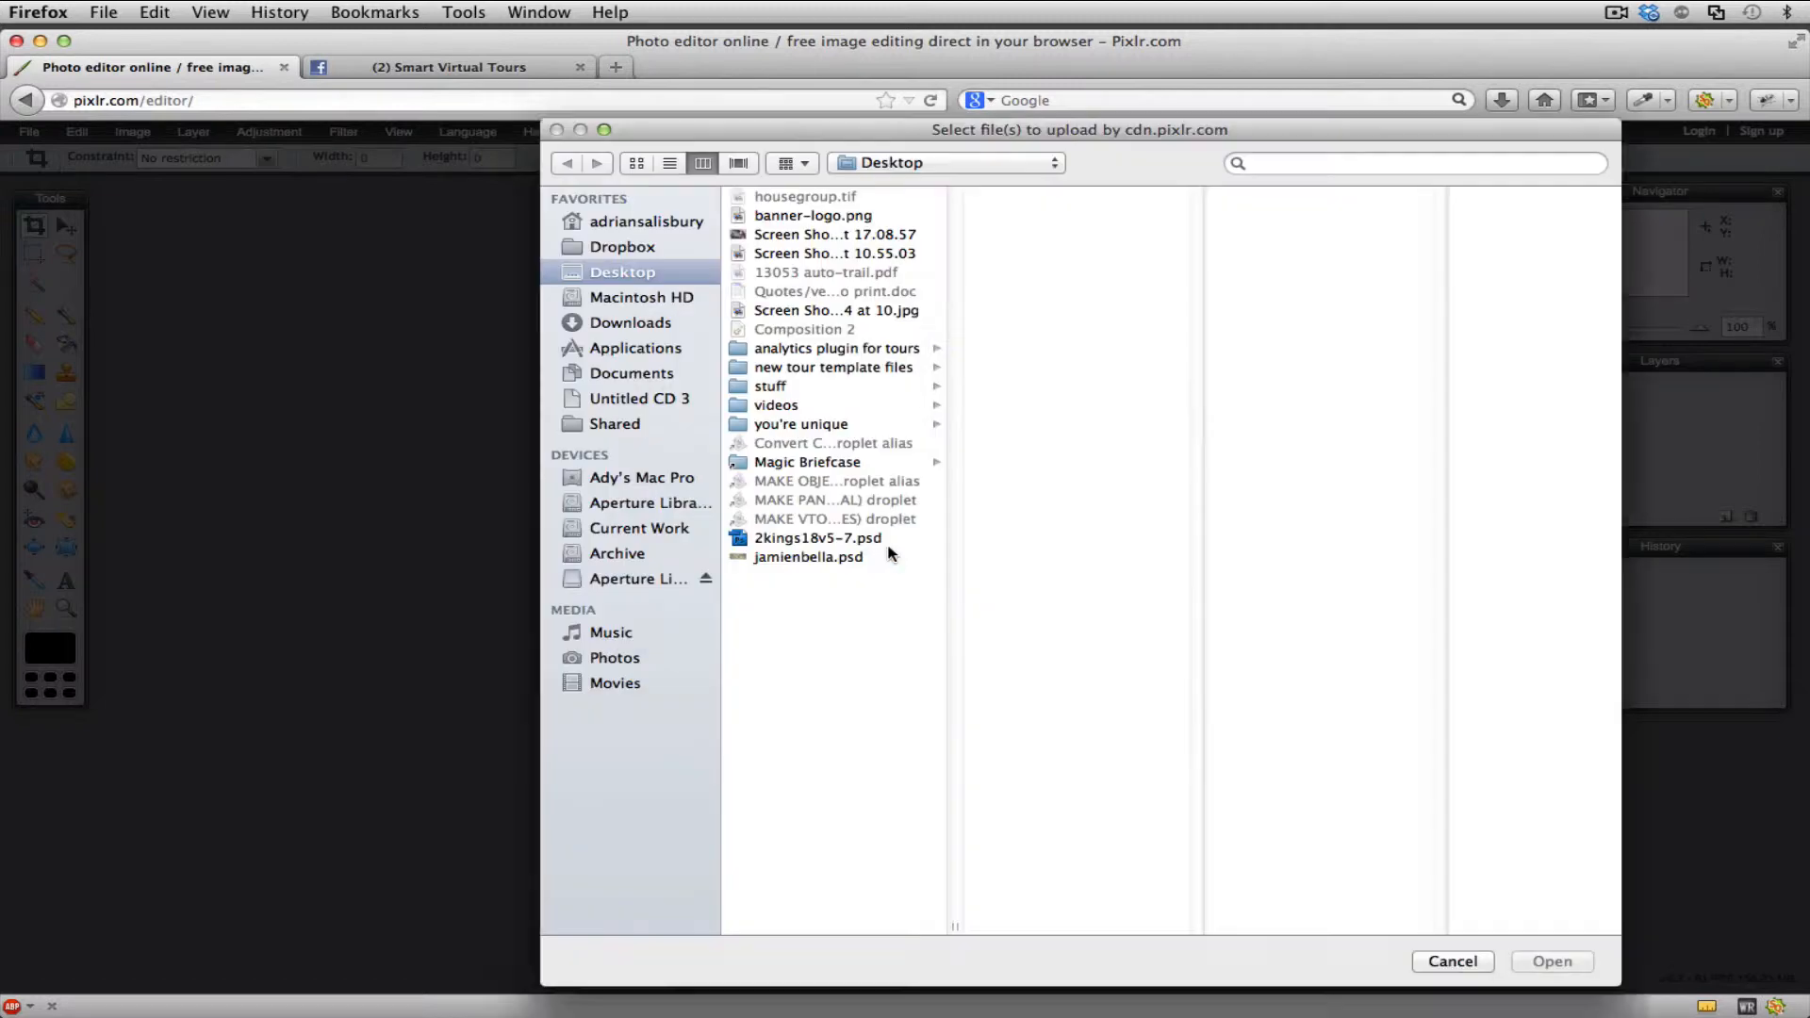
{"action": "left_click", "coordinate": [807, 254]}
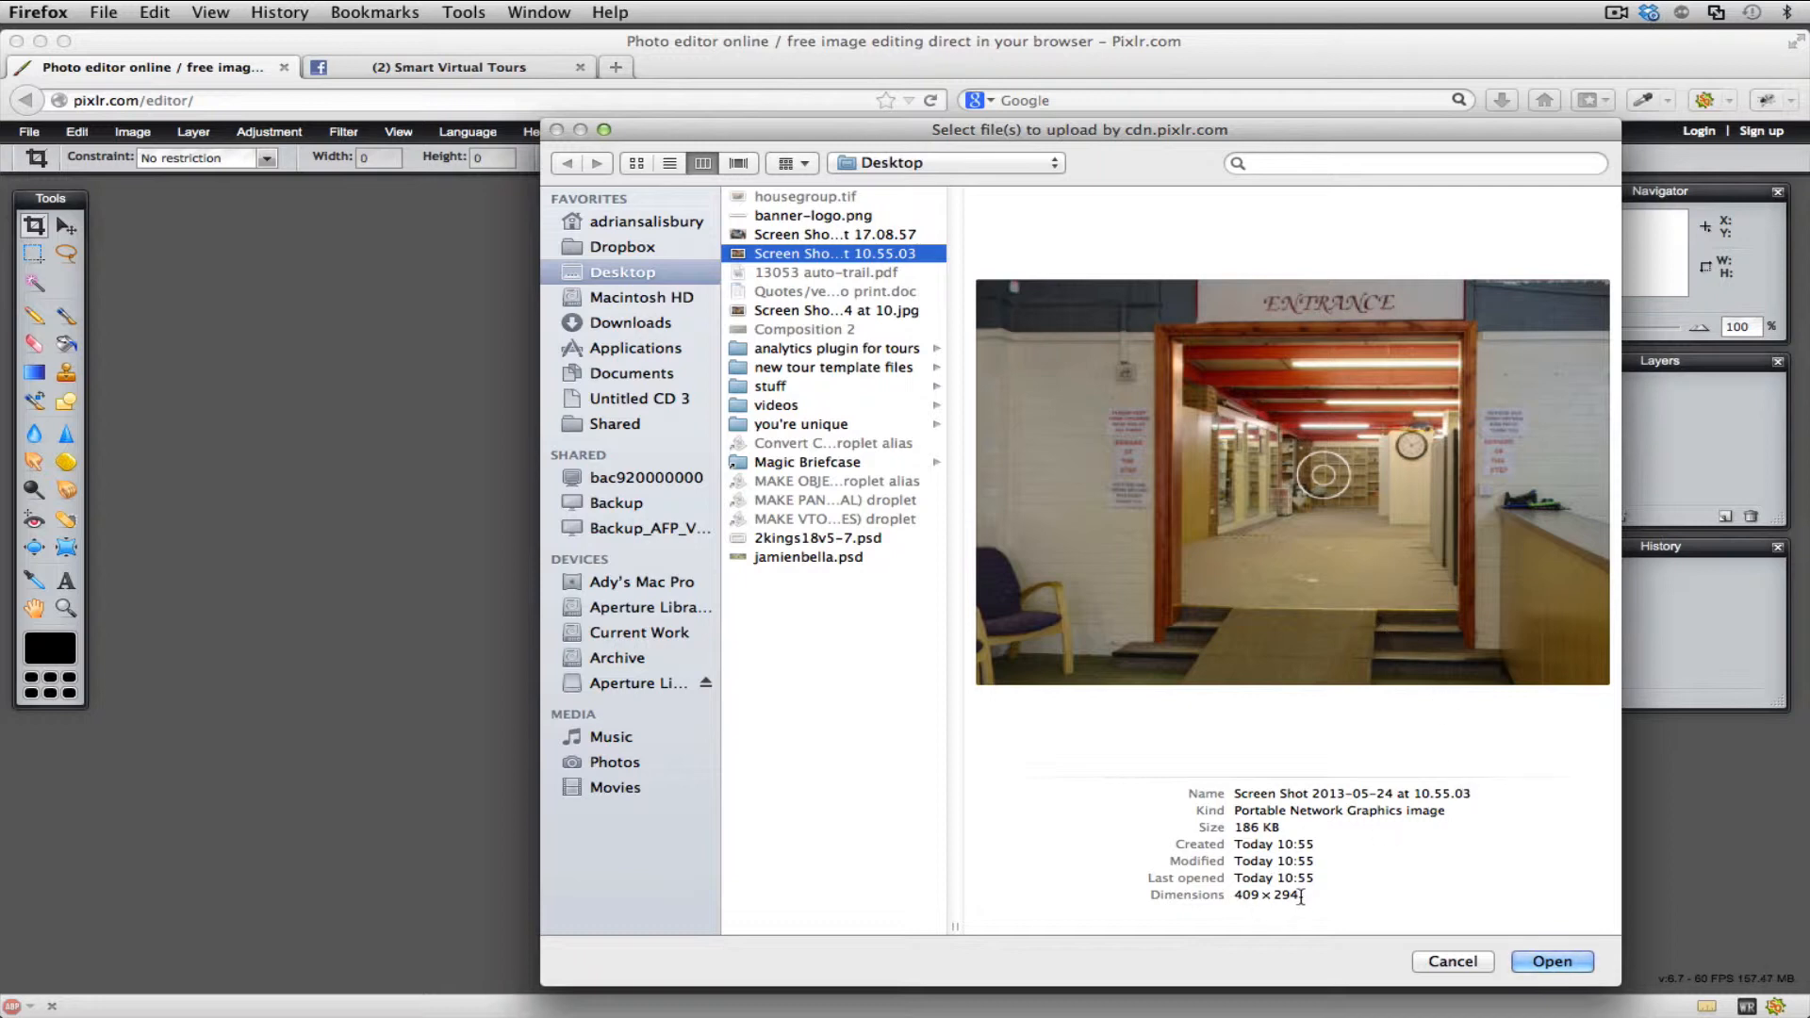
{"action": "left_click", "coordinate": [1533, 962]}
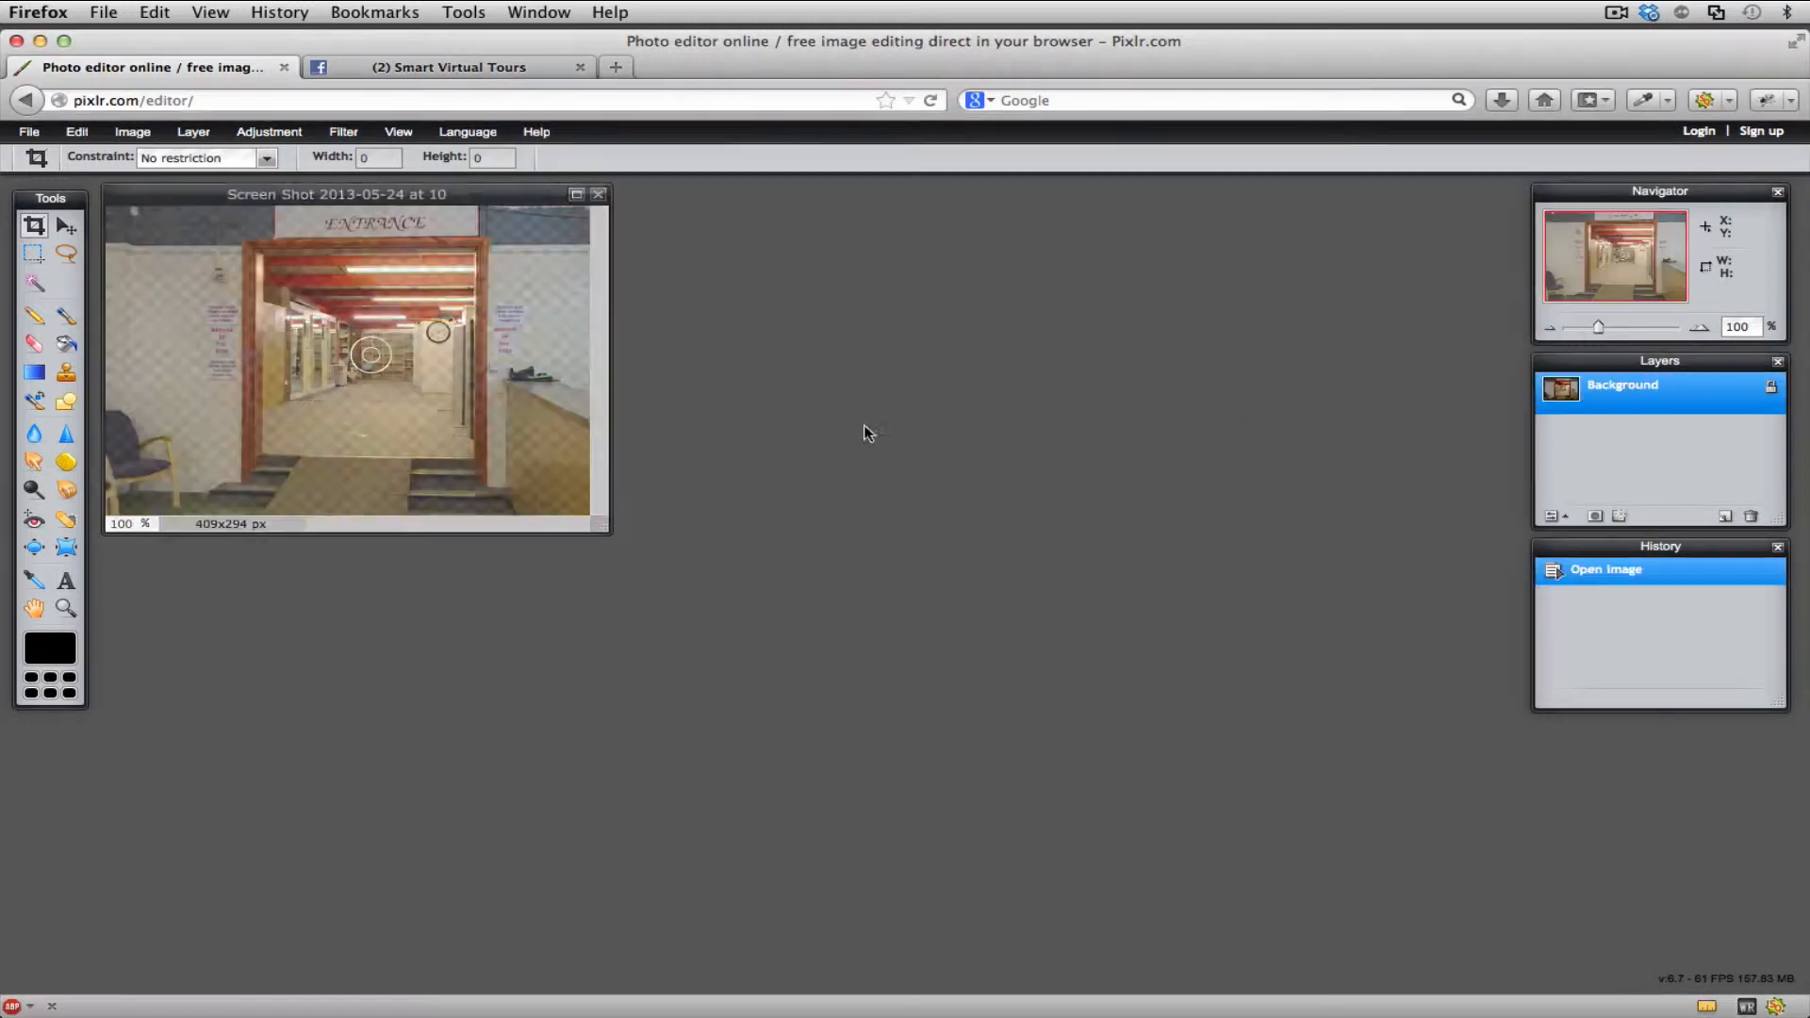
{"action": "left_click_drag", "start_coordinate": [517, 198], "coordinate": [762, 248]}
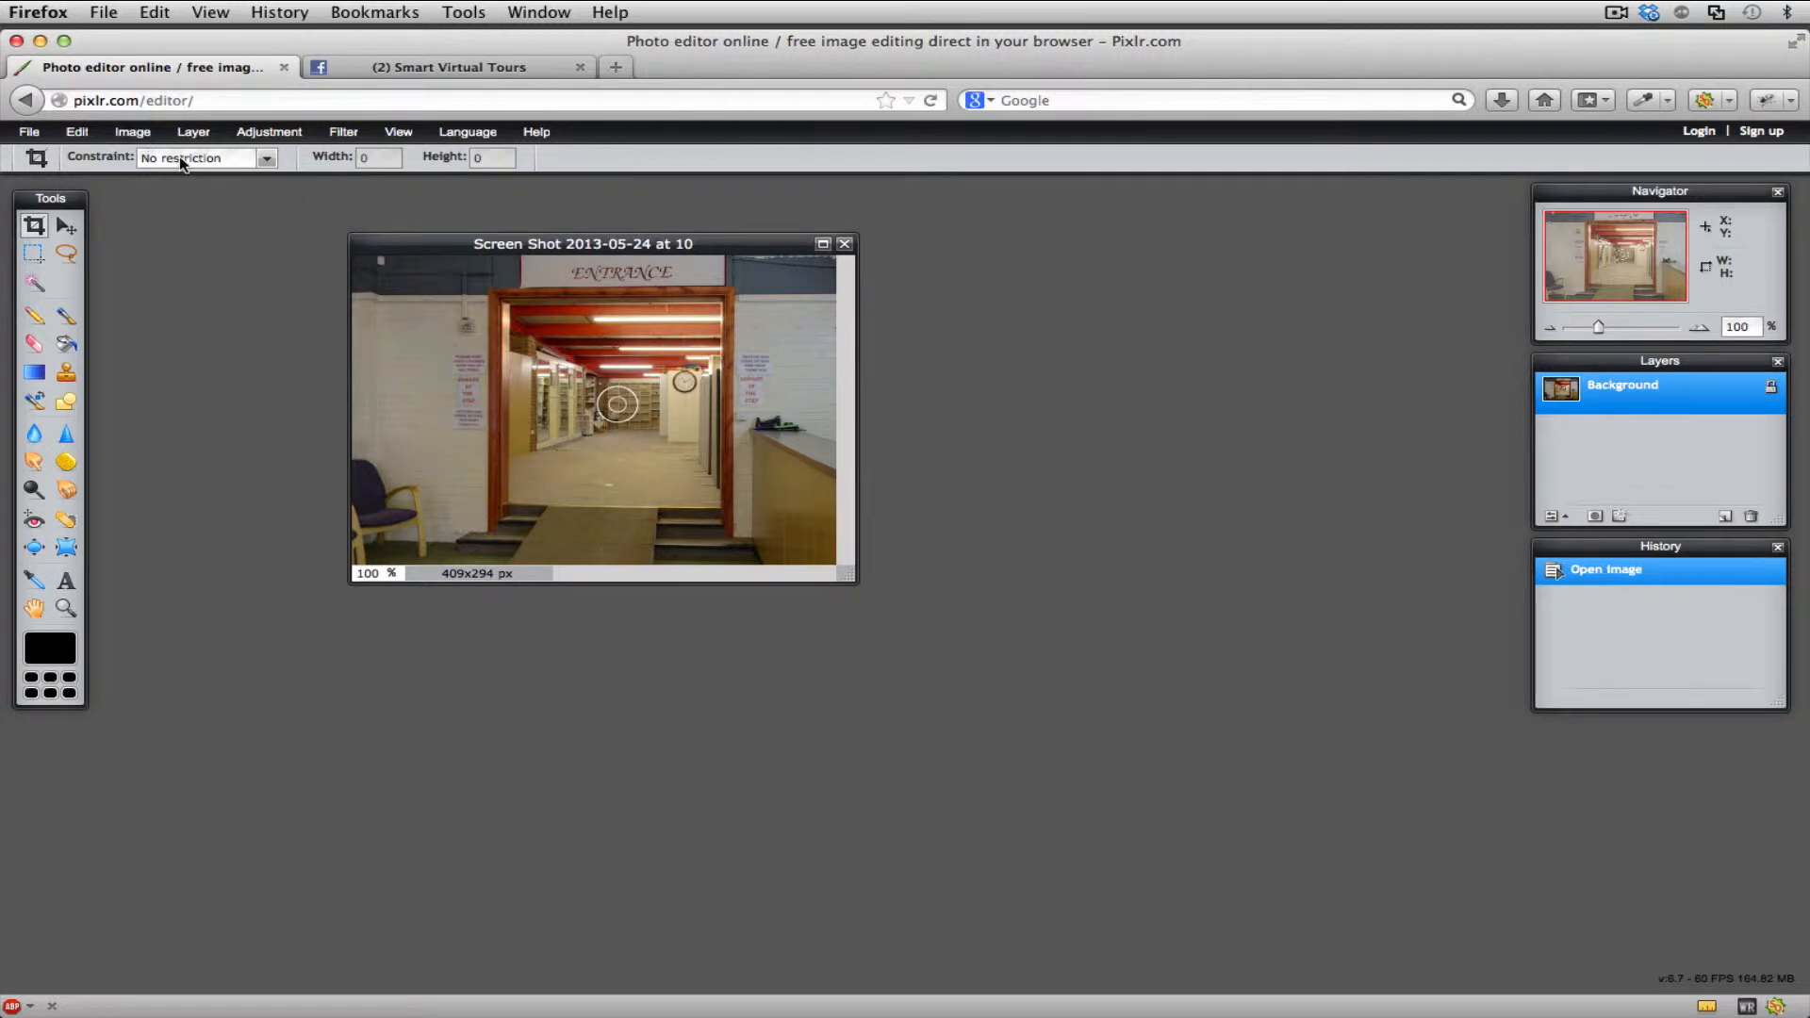
{"action": "left_click", "coordinate": [65, 227]}
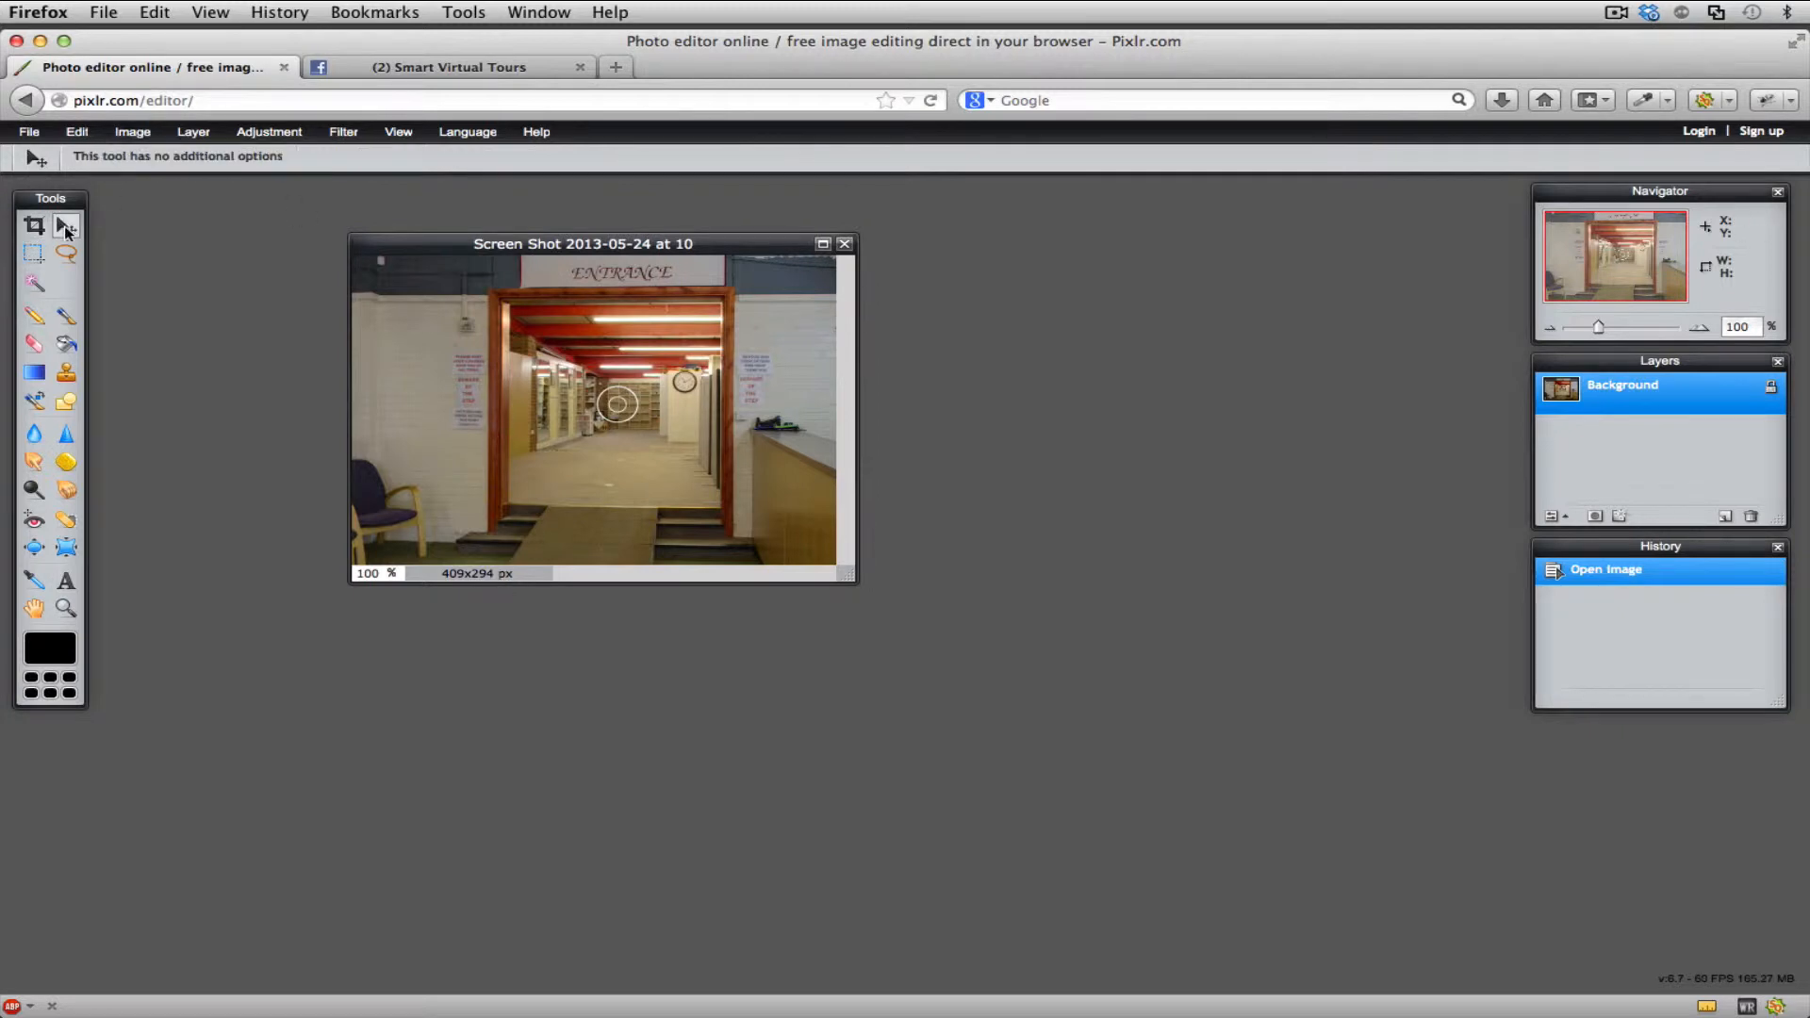
{"action": "left_click", "coordinate": [68, 321]}
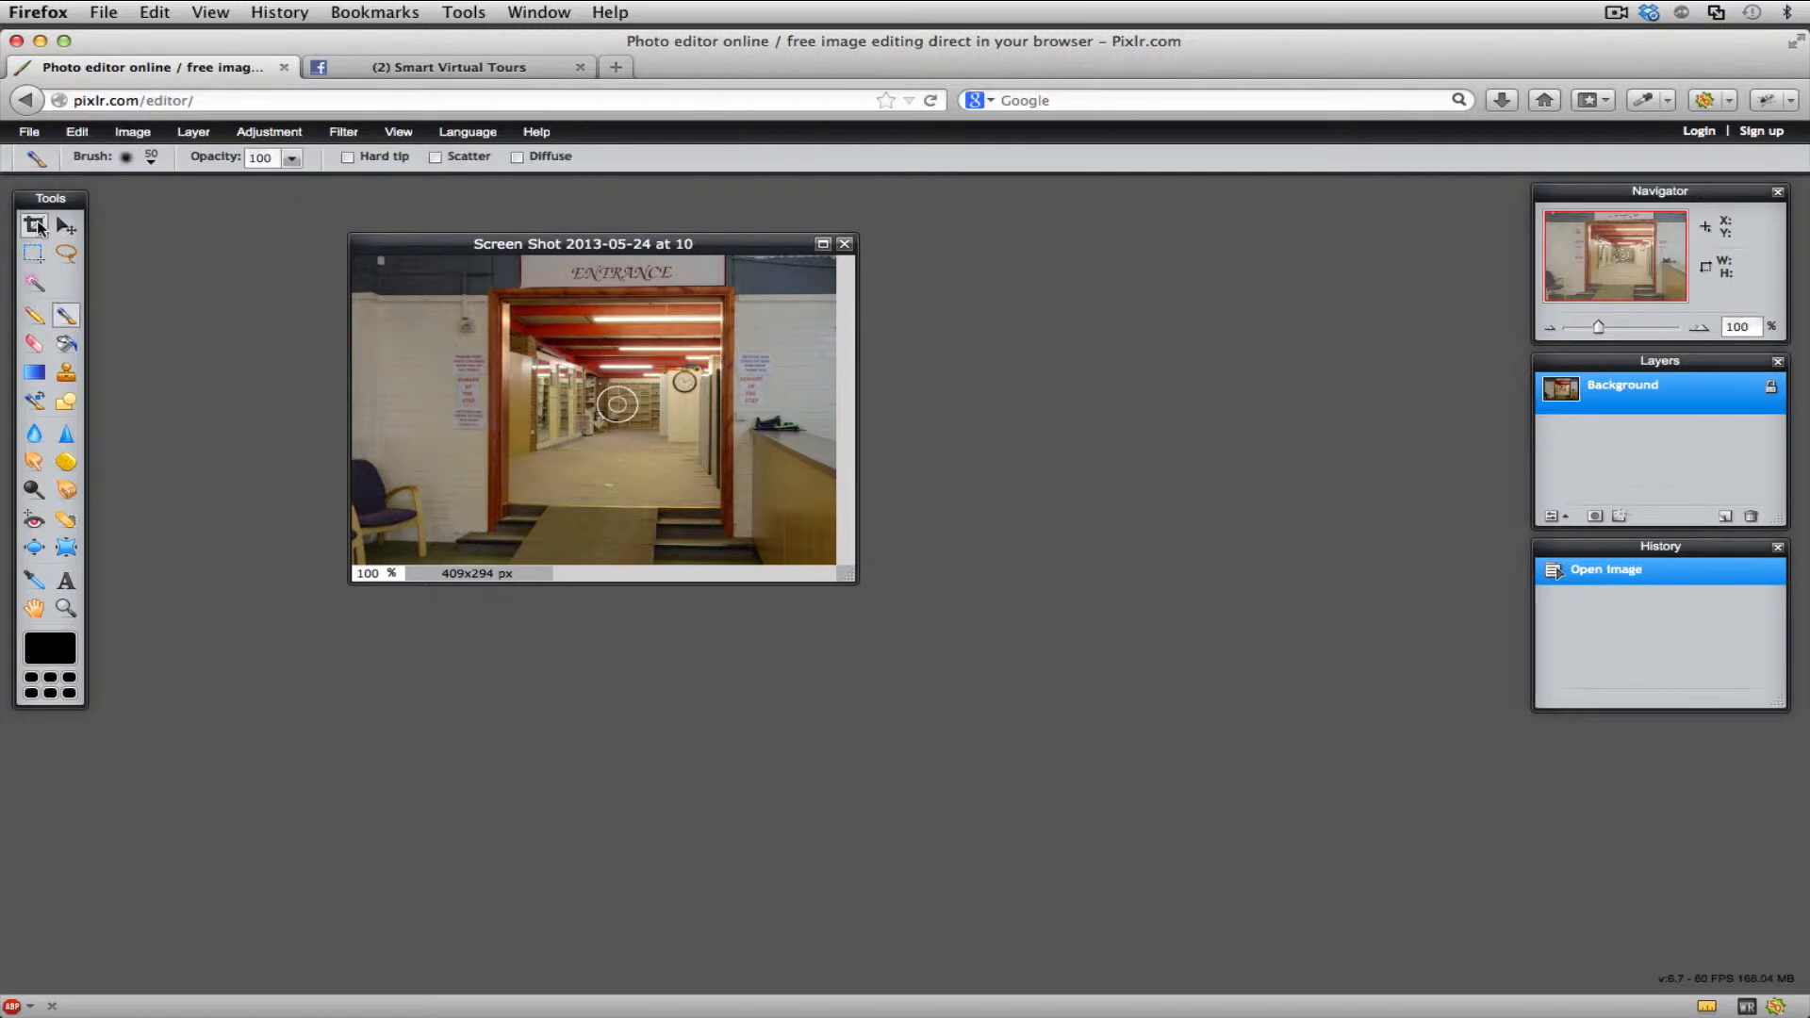
- Set the Crop tool's constraint to Output size with a width of 111 and a height of 74
{"action": "left_click", "coordinate": [37, 226]}
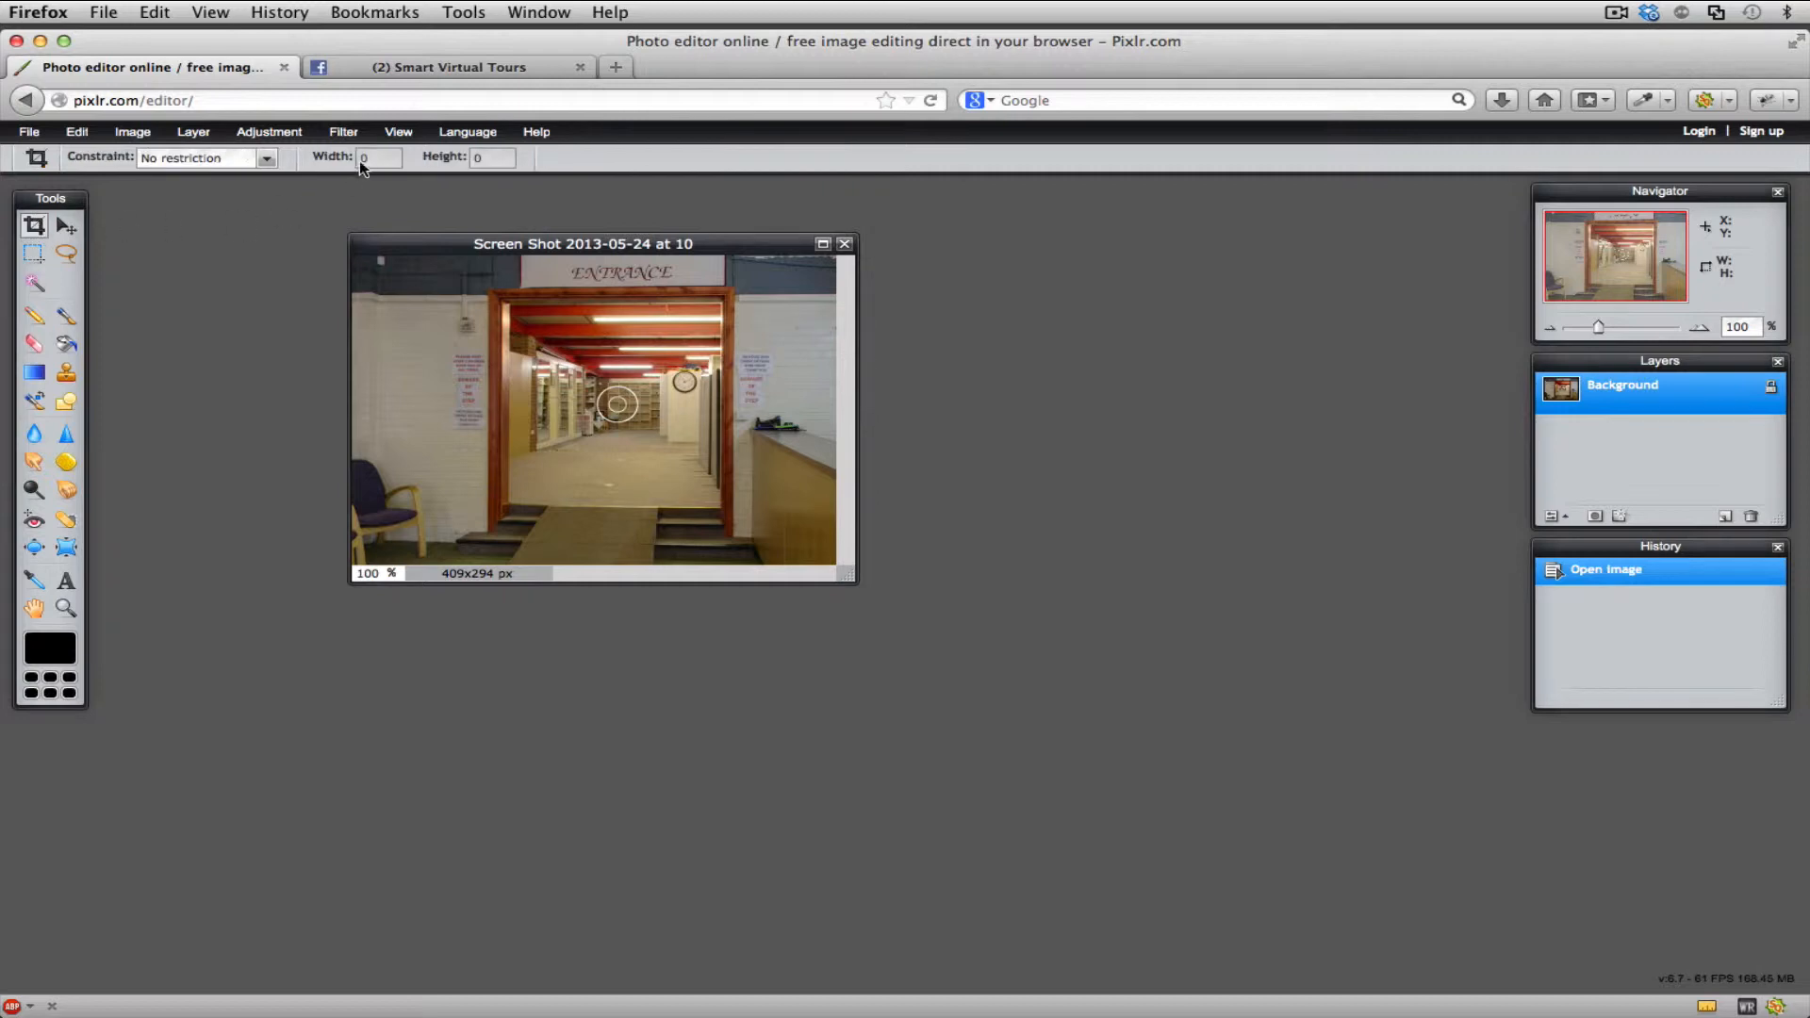
{"action": "left_click", "coordinate": [267, 162]}
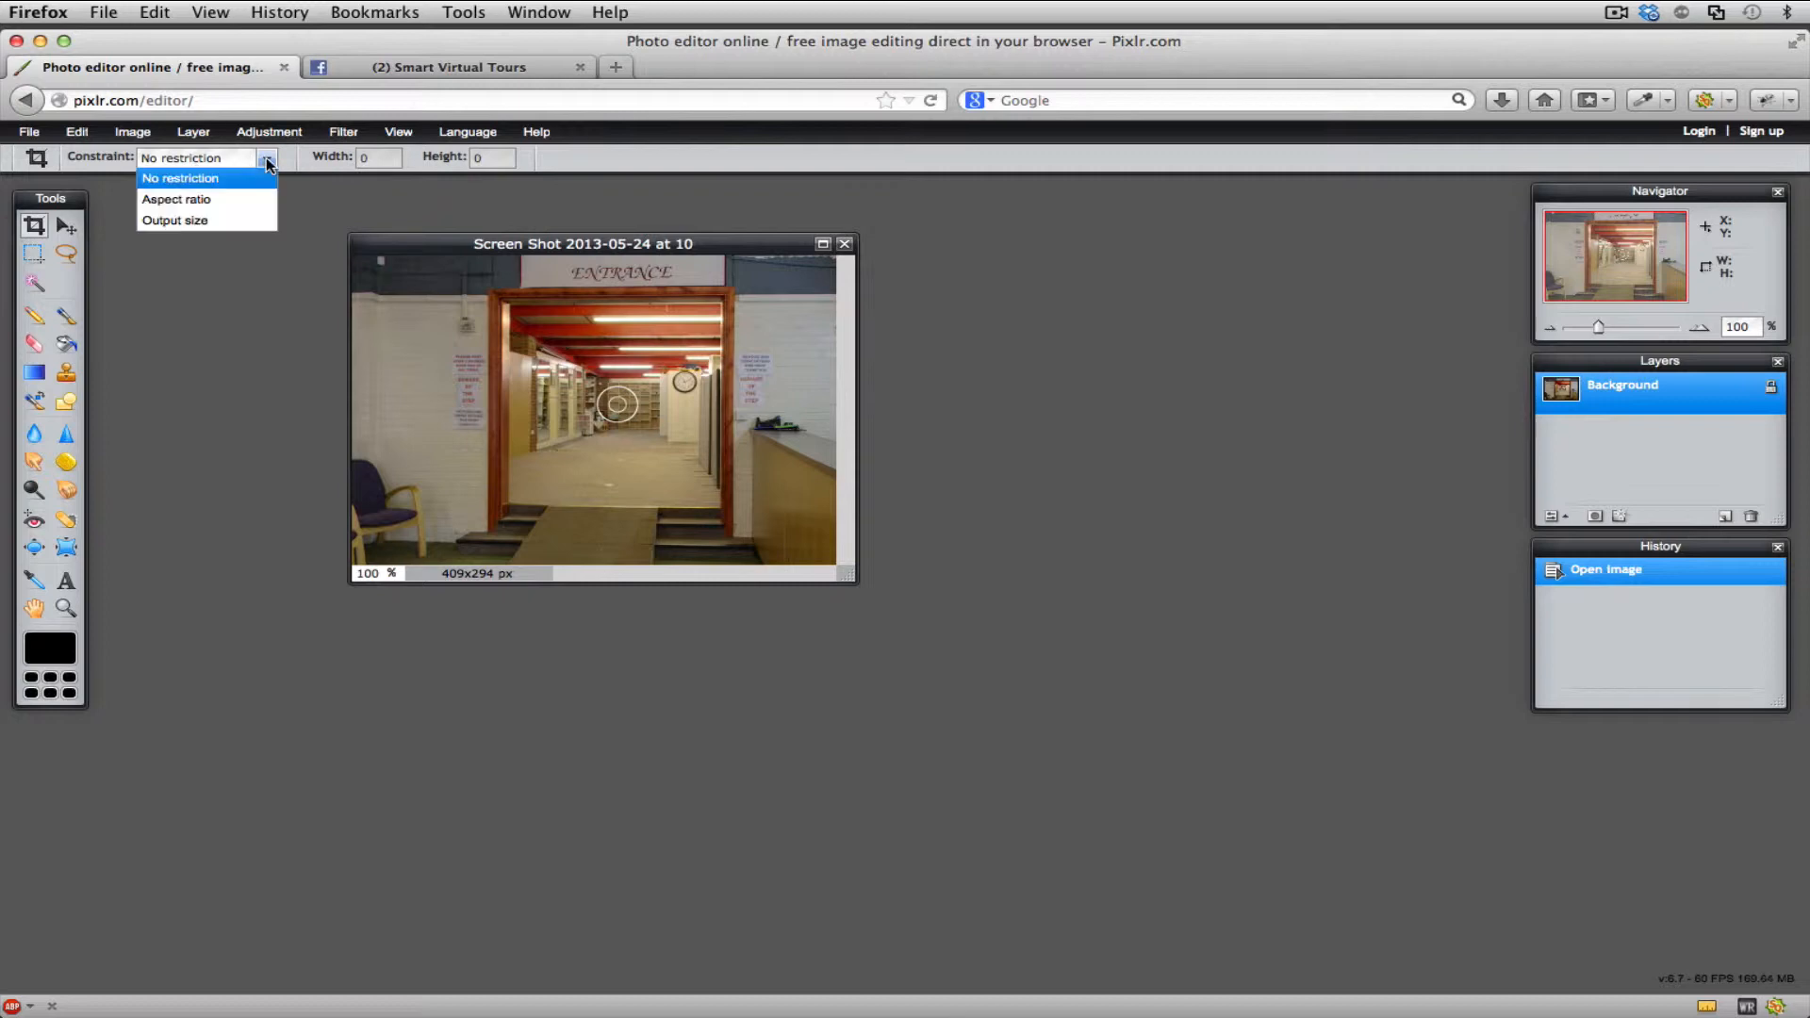
{"action": "left_click", "coordinate": [227, 223]}
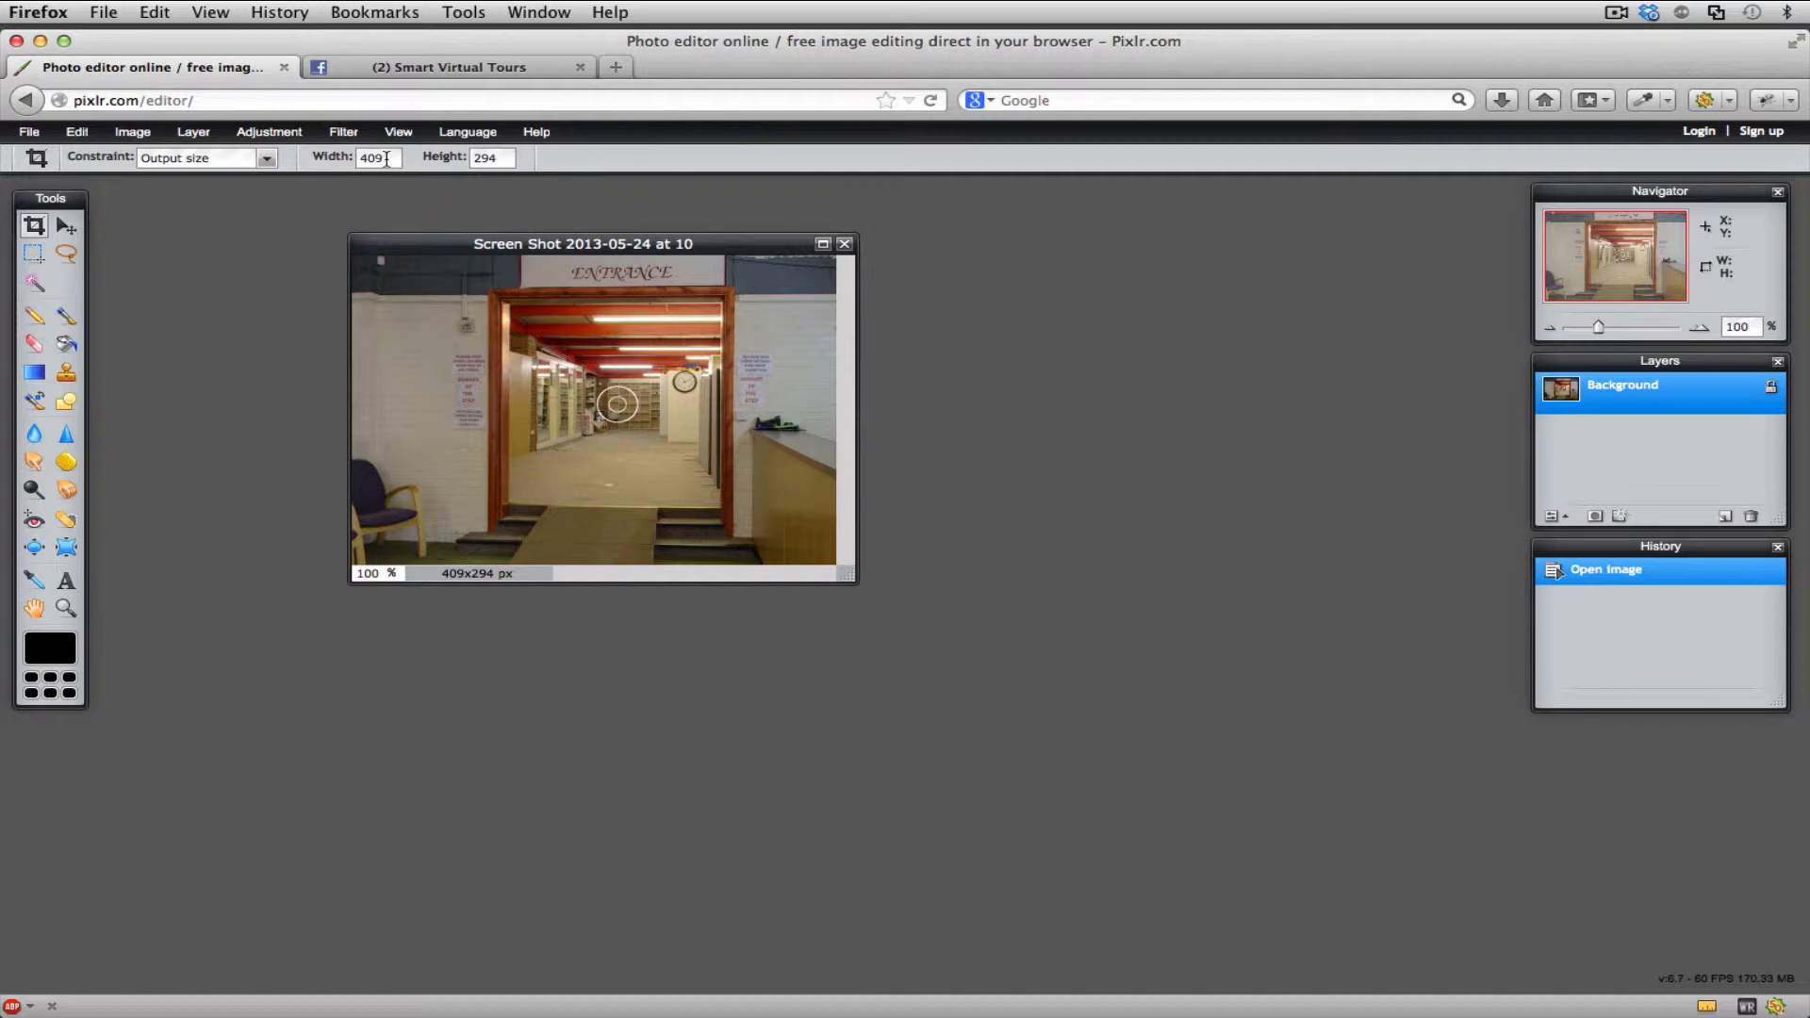
{"action": "left_click_drag", "start_coordinate": [386, 158], "coordinate": [339, 162]}
{"action": "type", "text": "111"}
{"action": "left_click_drag", "start_coordinate": [500, 157], "coordinate": [468, 158]}
{"action": "type", "text": "74"}
- Crop the entrance image from its upper-left corner across its full width, about 409 by 273 pixels, at the fixed output size
{"action": "left_click_drag", "start_coordinate": [354, 267], "coordinate": [666, 465]}
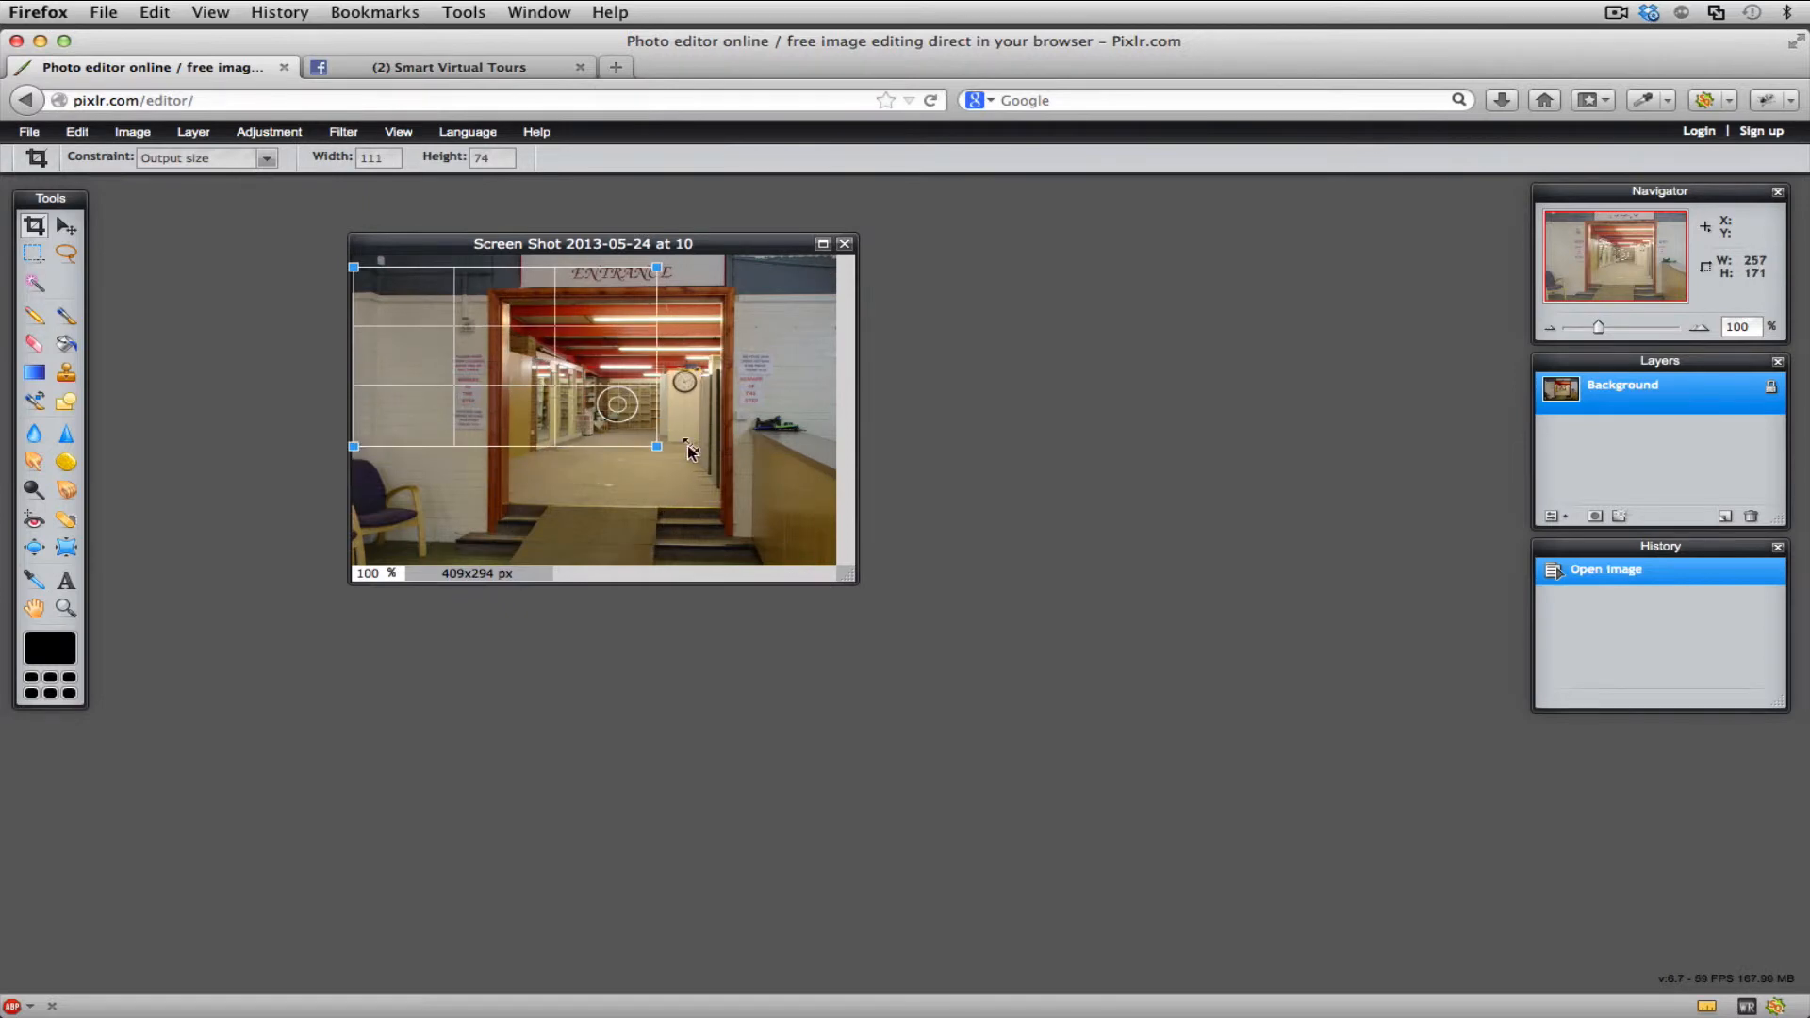
{"action": "left_click_drag", "start_coordinate": [504, 407], "coordinate": [473, 384]}
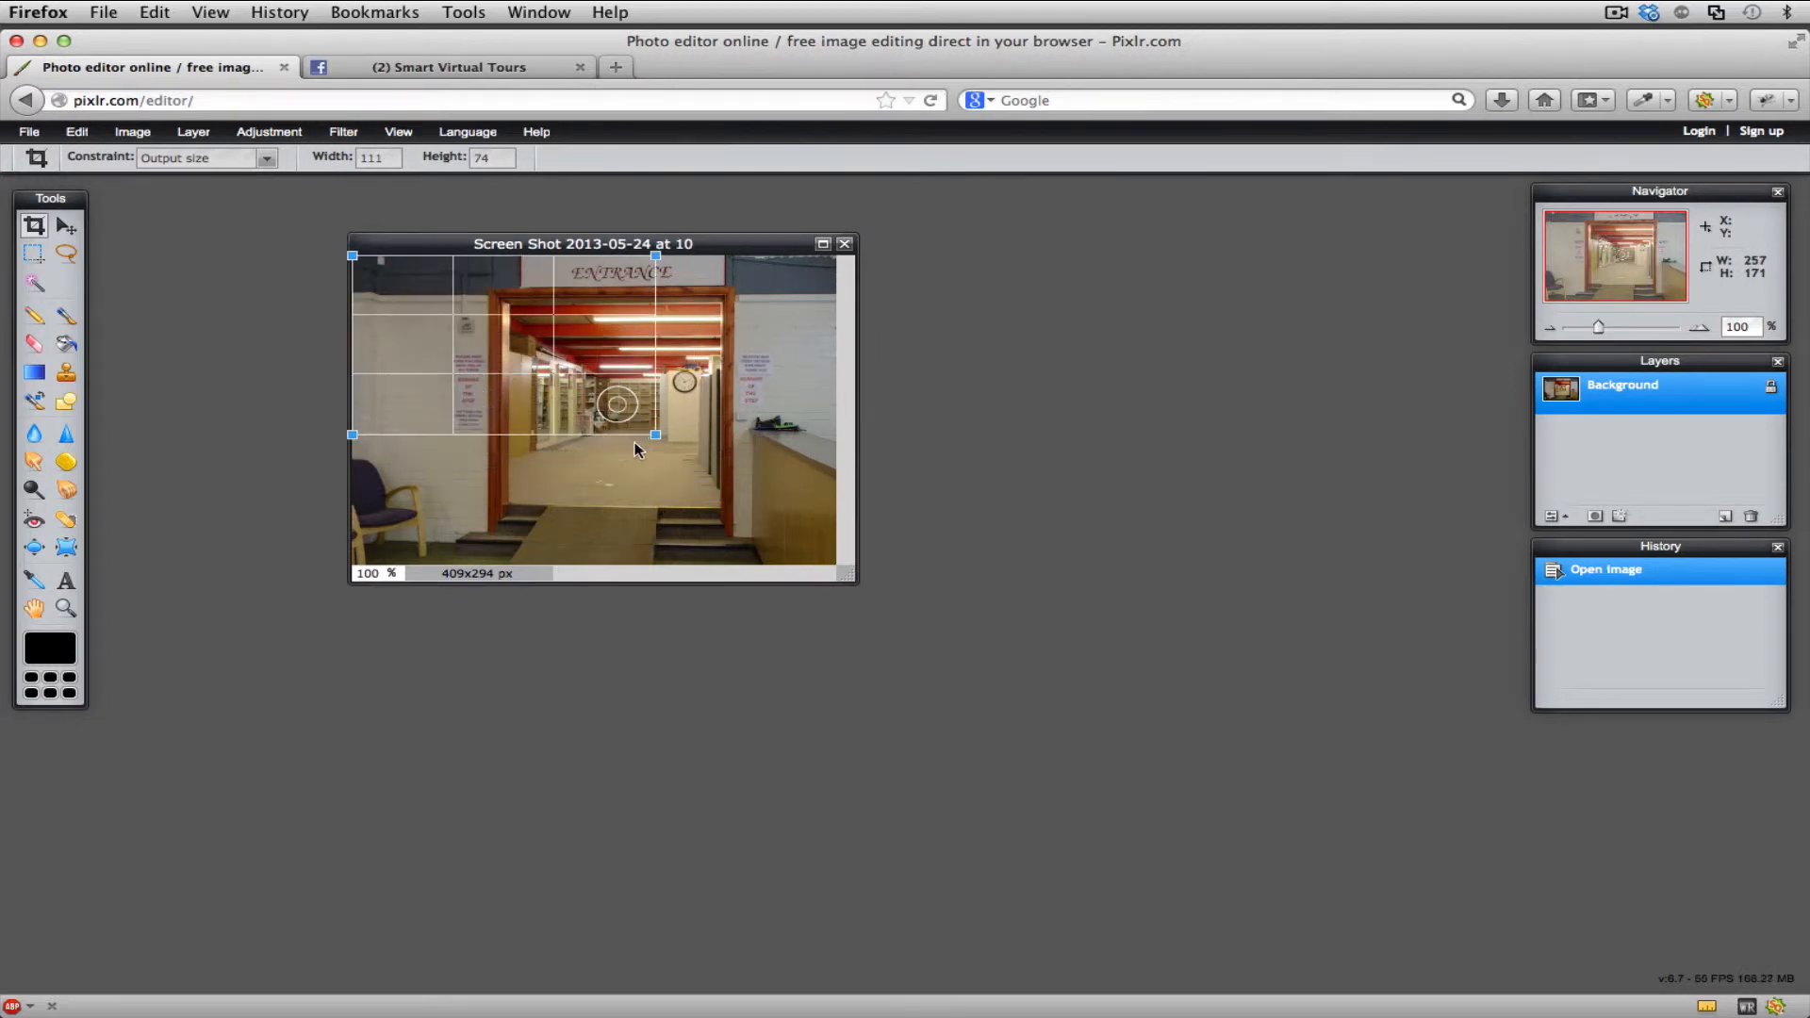
{"action": "left_click_drag", "start_coordinate": [655, 435], "coordinate": [851, 566]}
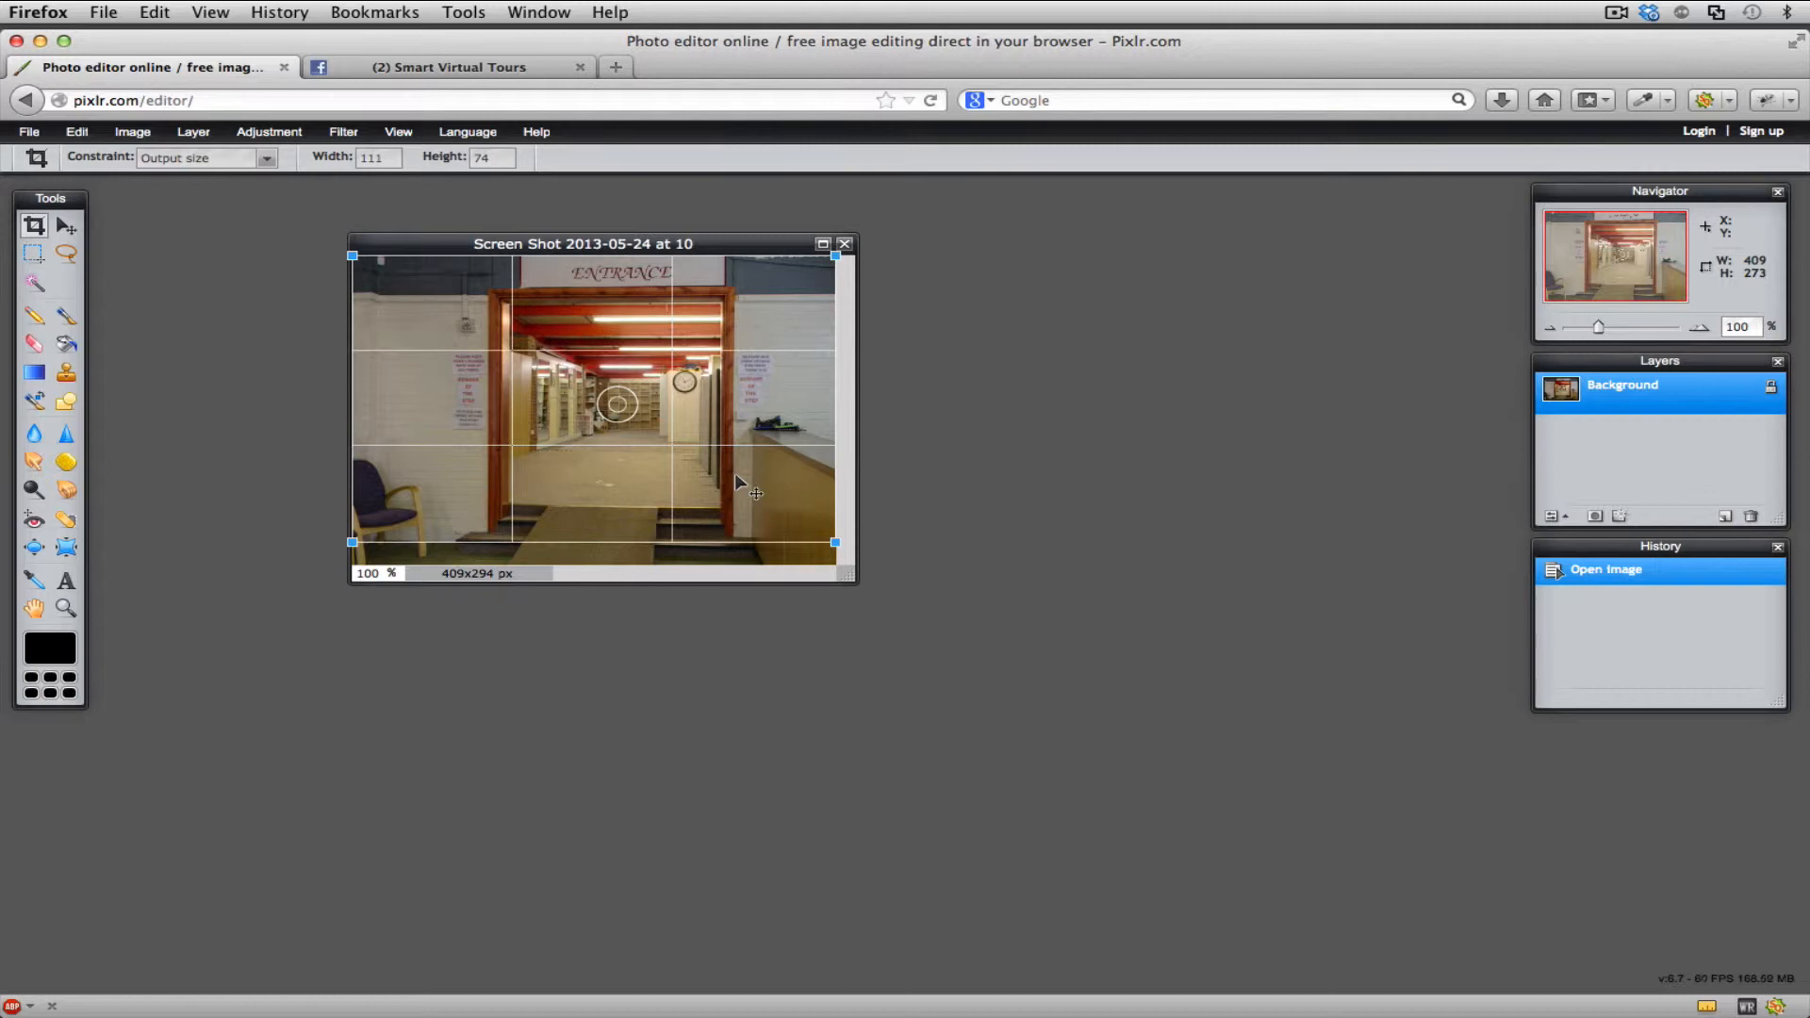
{"action": "key", "text": "Return"}
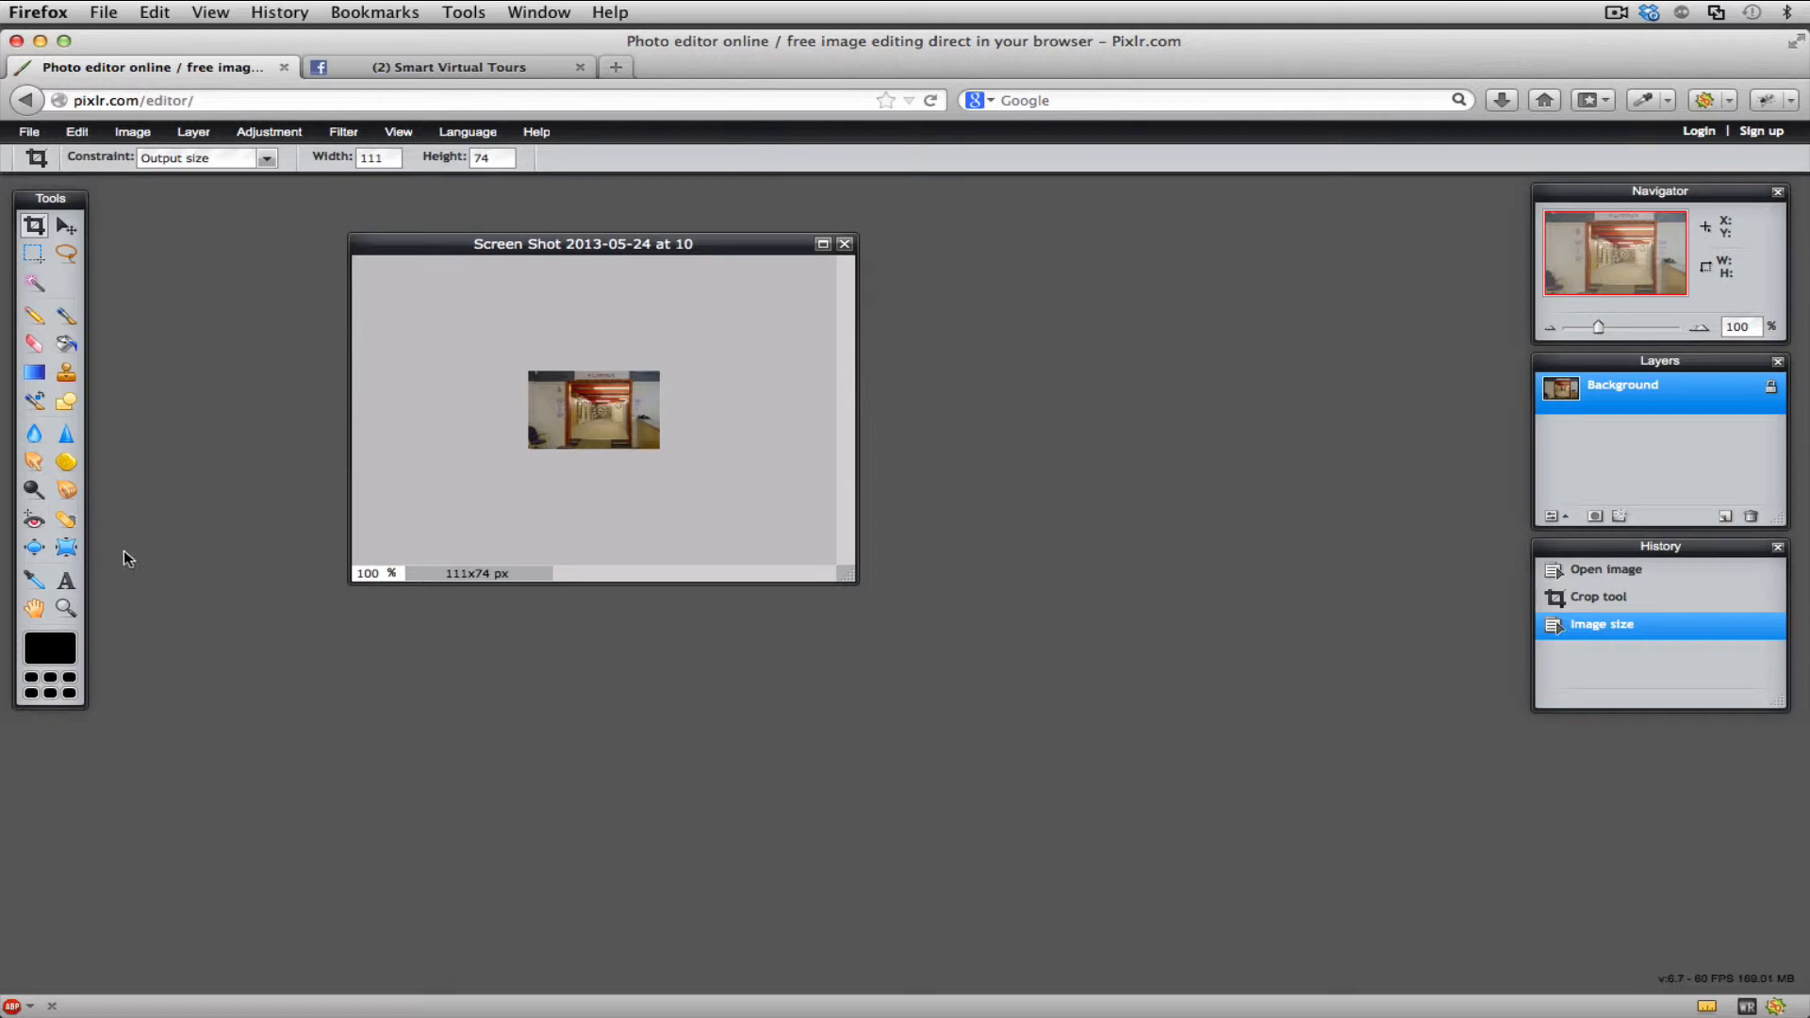
- Add the text "virtual tour" over the thumbnail, split onto two lines
{"action": "left_click", "coordinate": [66, 583]}
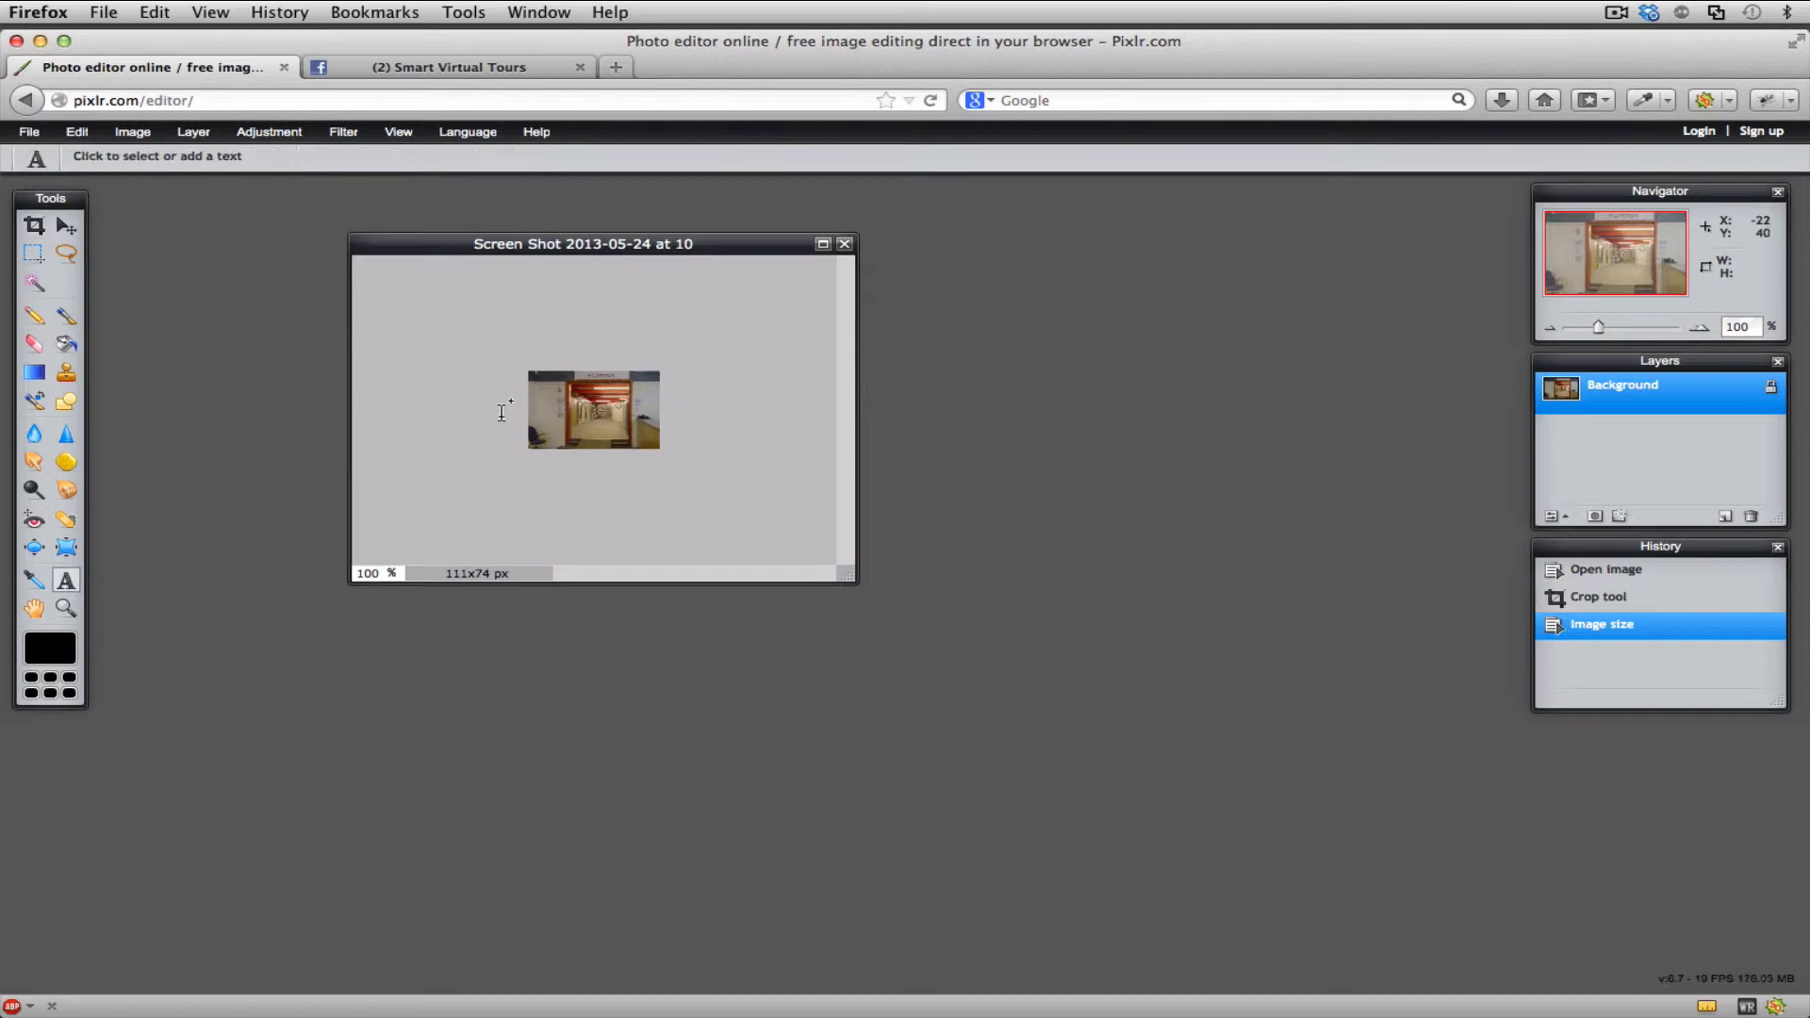
{"action": "left_click", "coordinate": [535, 388]}
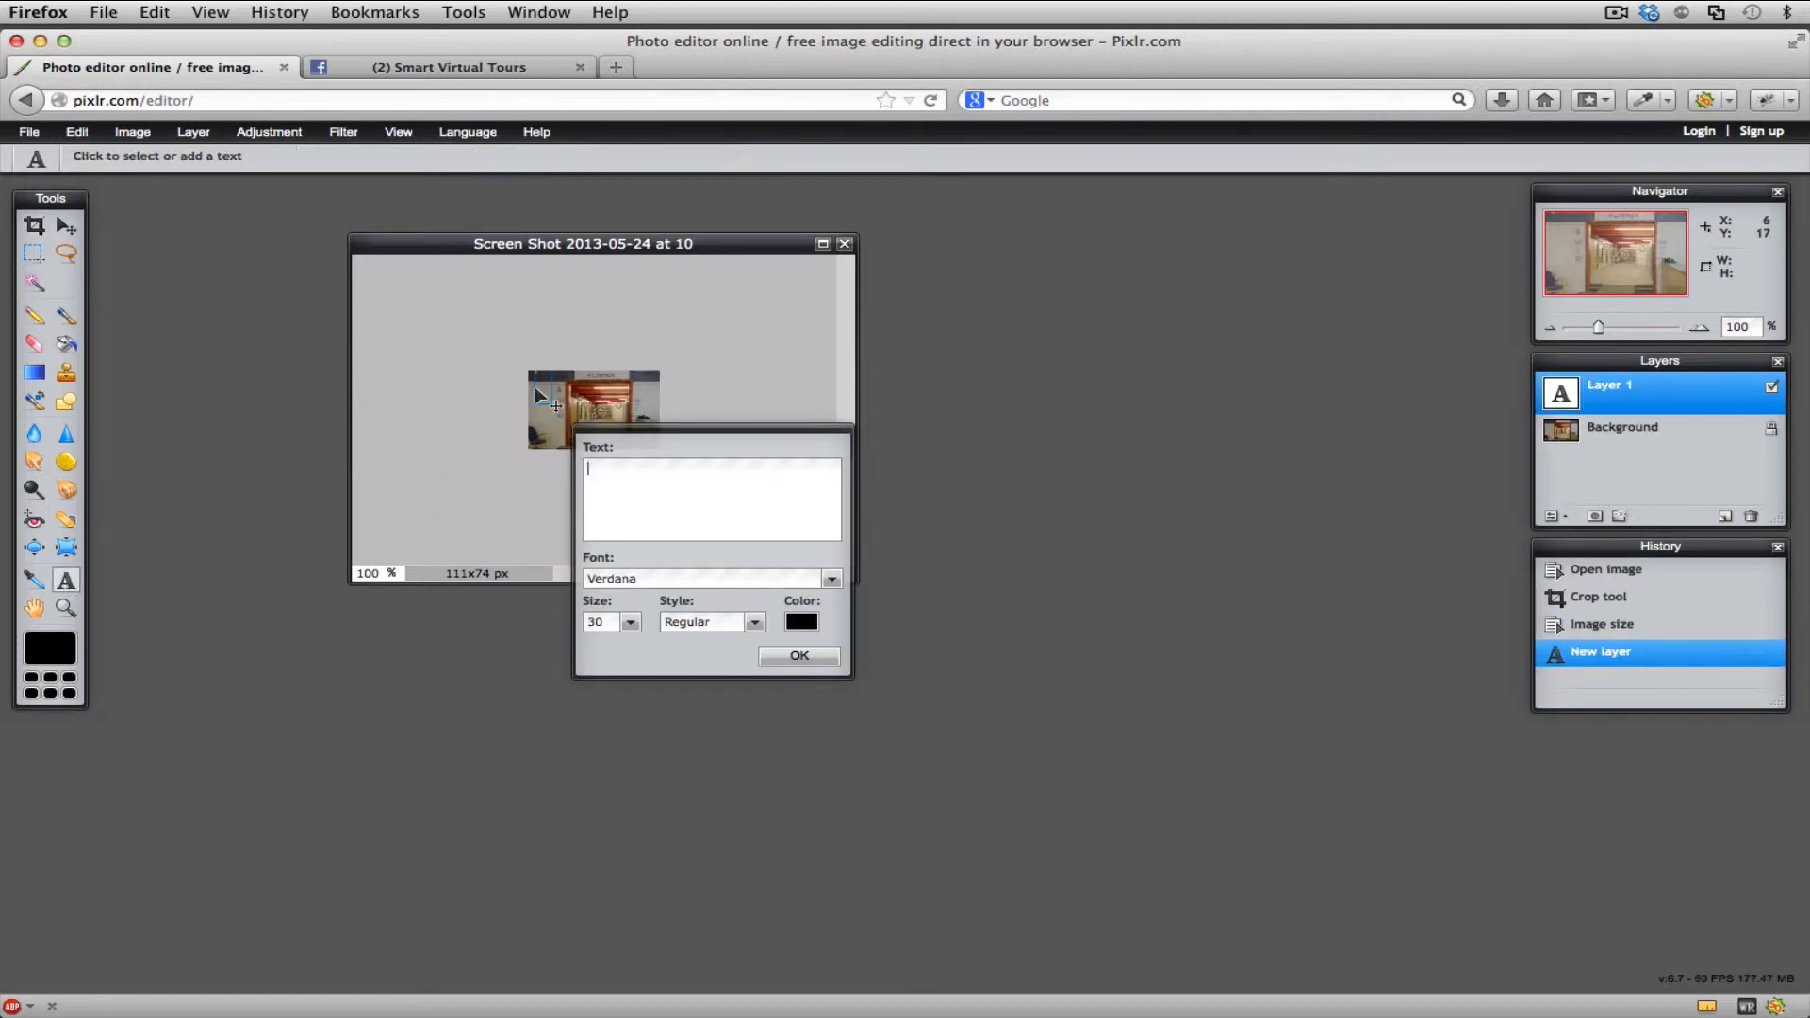
{"action": "type", "text": "virtual tour"}
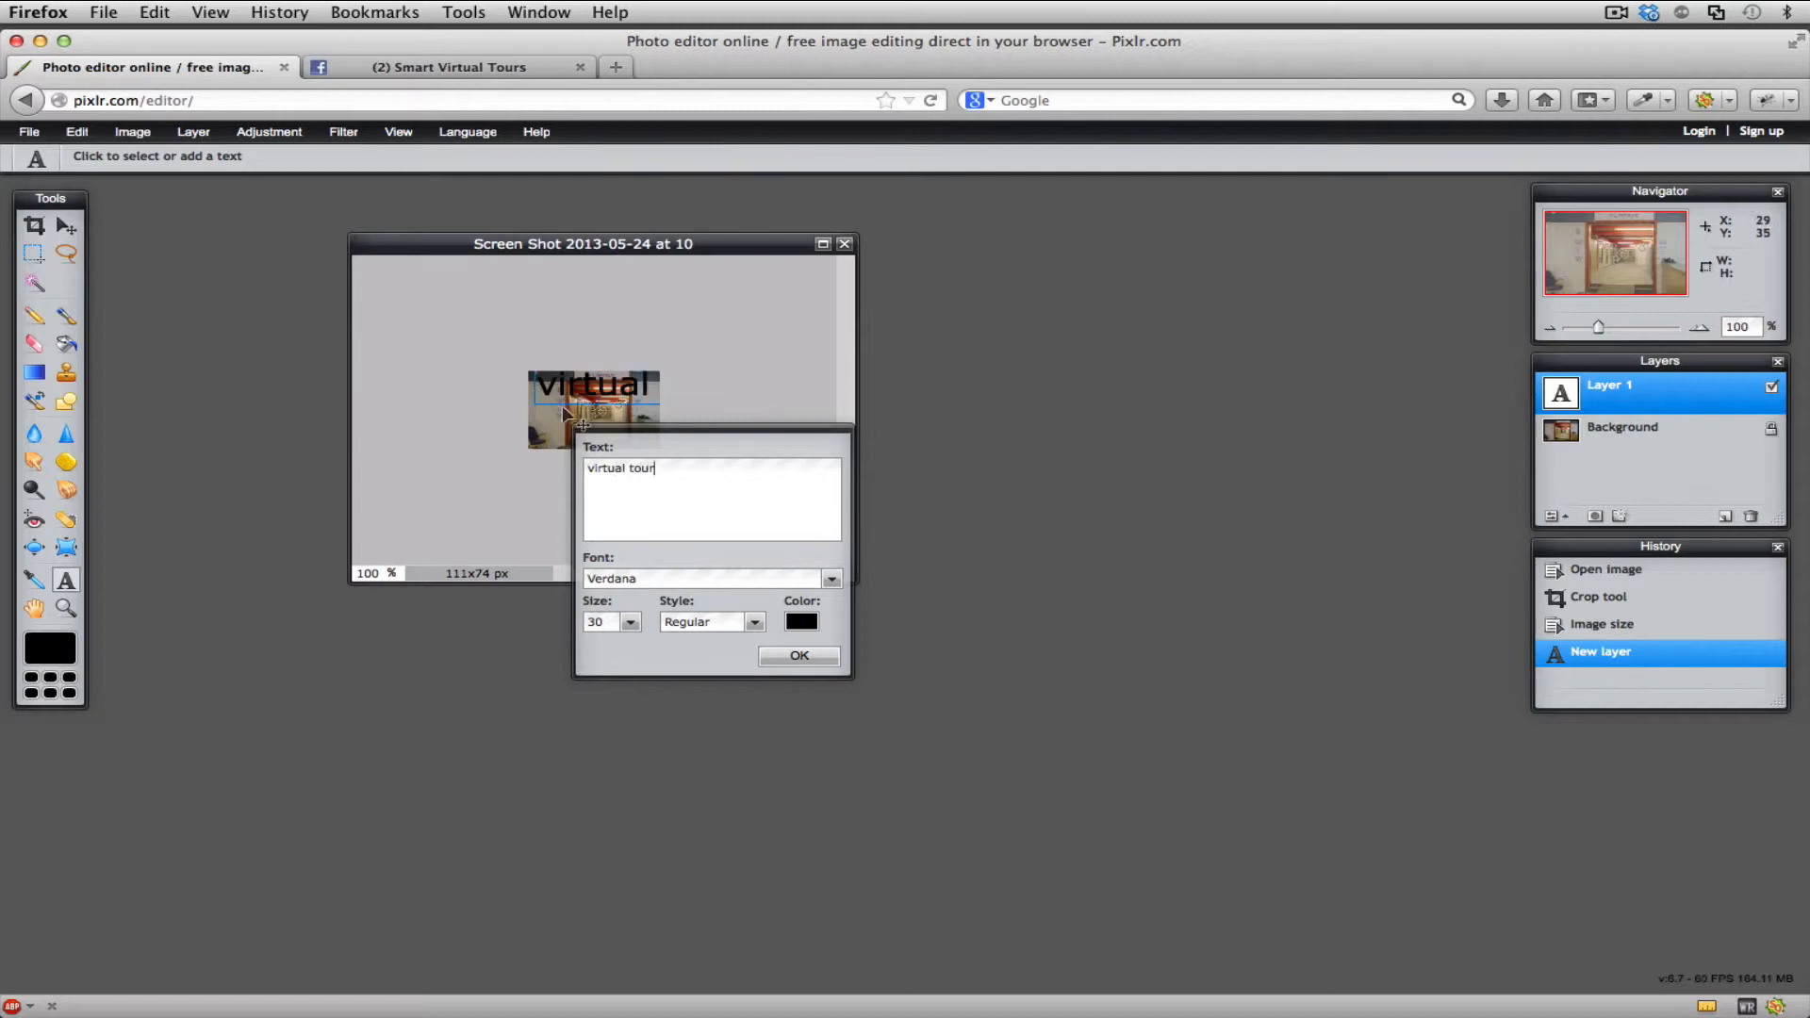
{"action": "left_click_drag", "start_coordinate": [622, 435], "coordinate": [801, 462]}
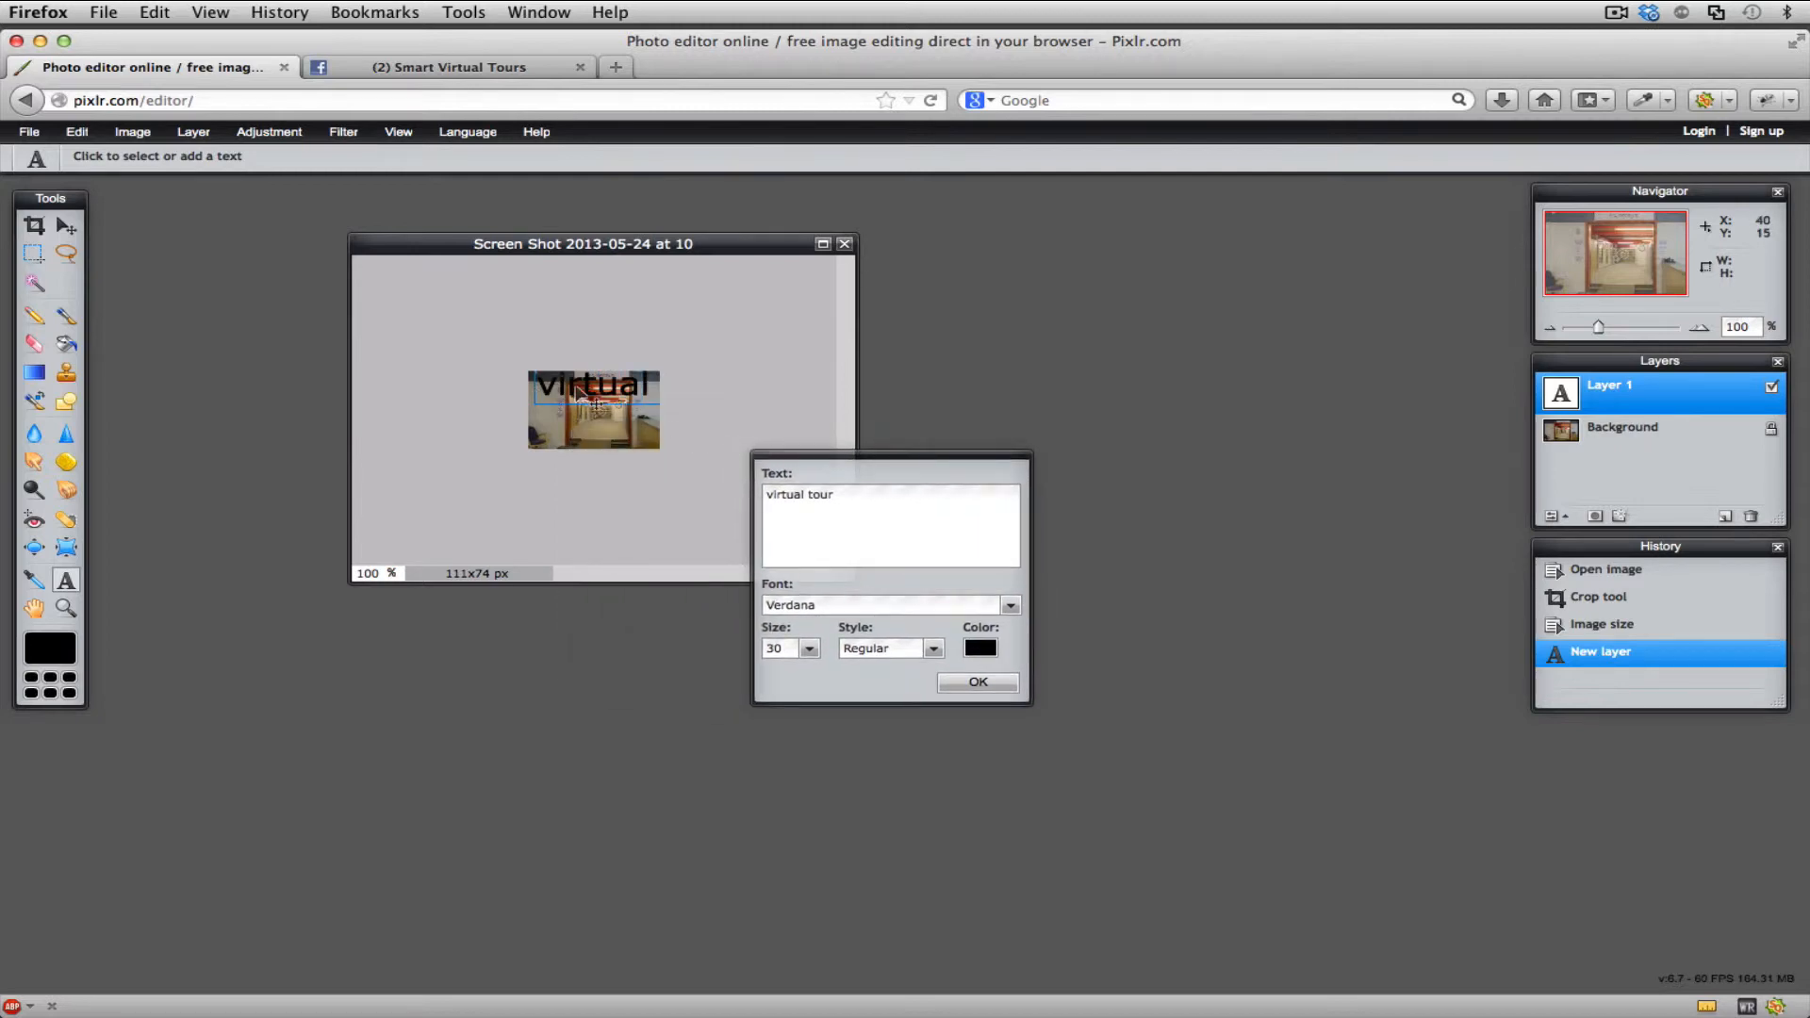
{"action": "left_click", "coordinate": [808, 494]}
{"action": "key", "text": "Return"}
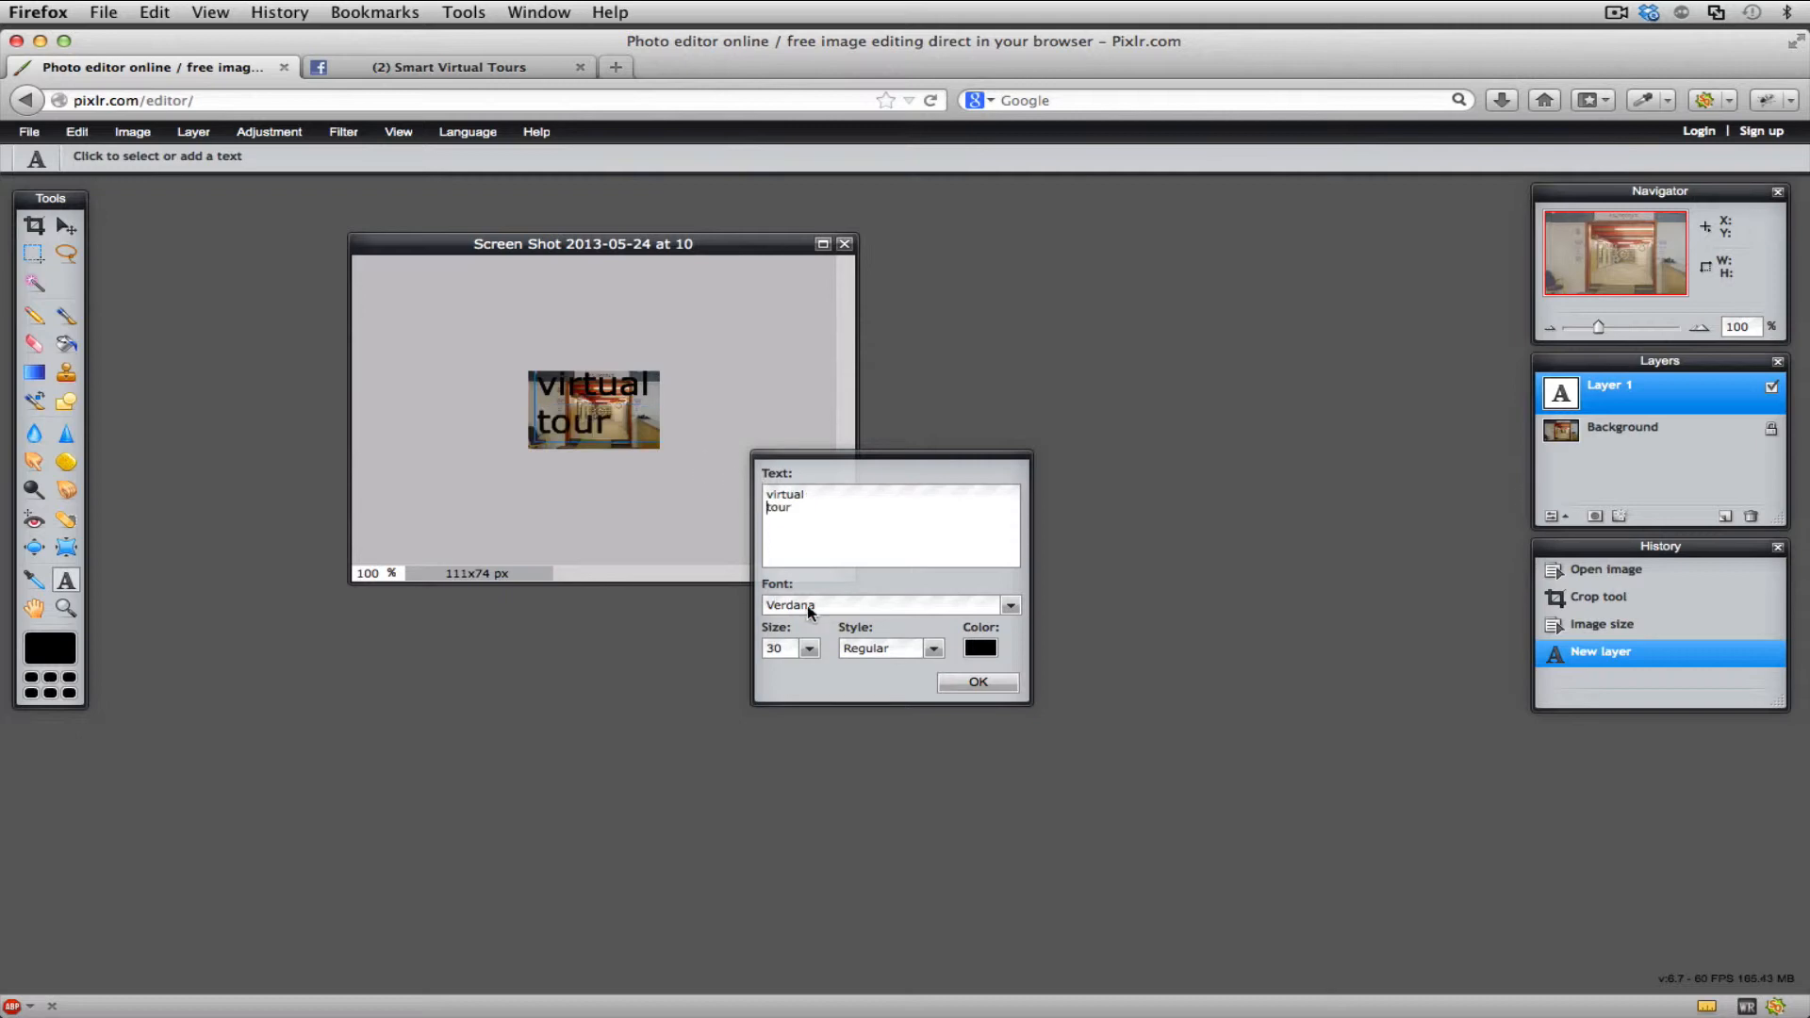
- Set the text size to 23 and its colour to white (ffffff)
{"action": "left_click", "coordinate": [808, 650]}
{"action": "left_click_drag", "start_coordinate": [722, 671], "coordinate": [712, 670]}
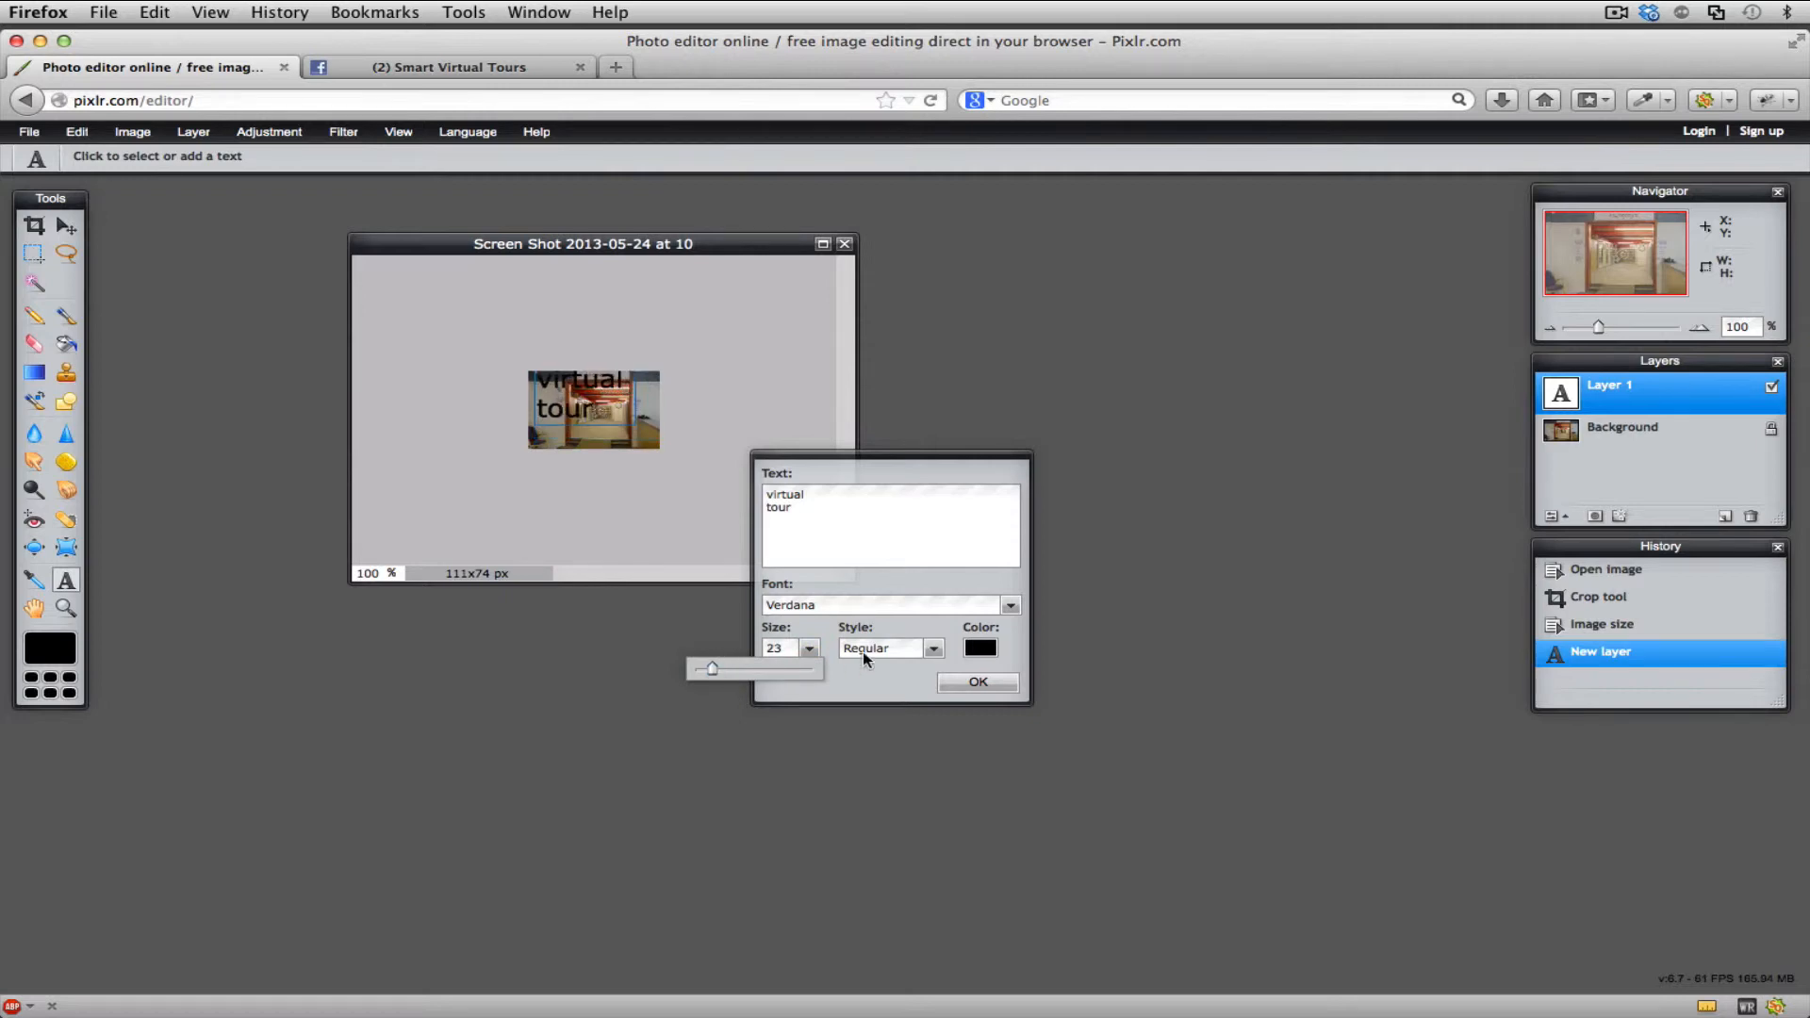
{"action": "left_click", "coordinate": [981, 649]}
{"action": "left_click_drag", "start_coordinate": [835, 535], "coordinate": [761, 449]}
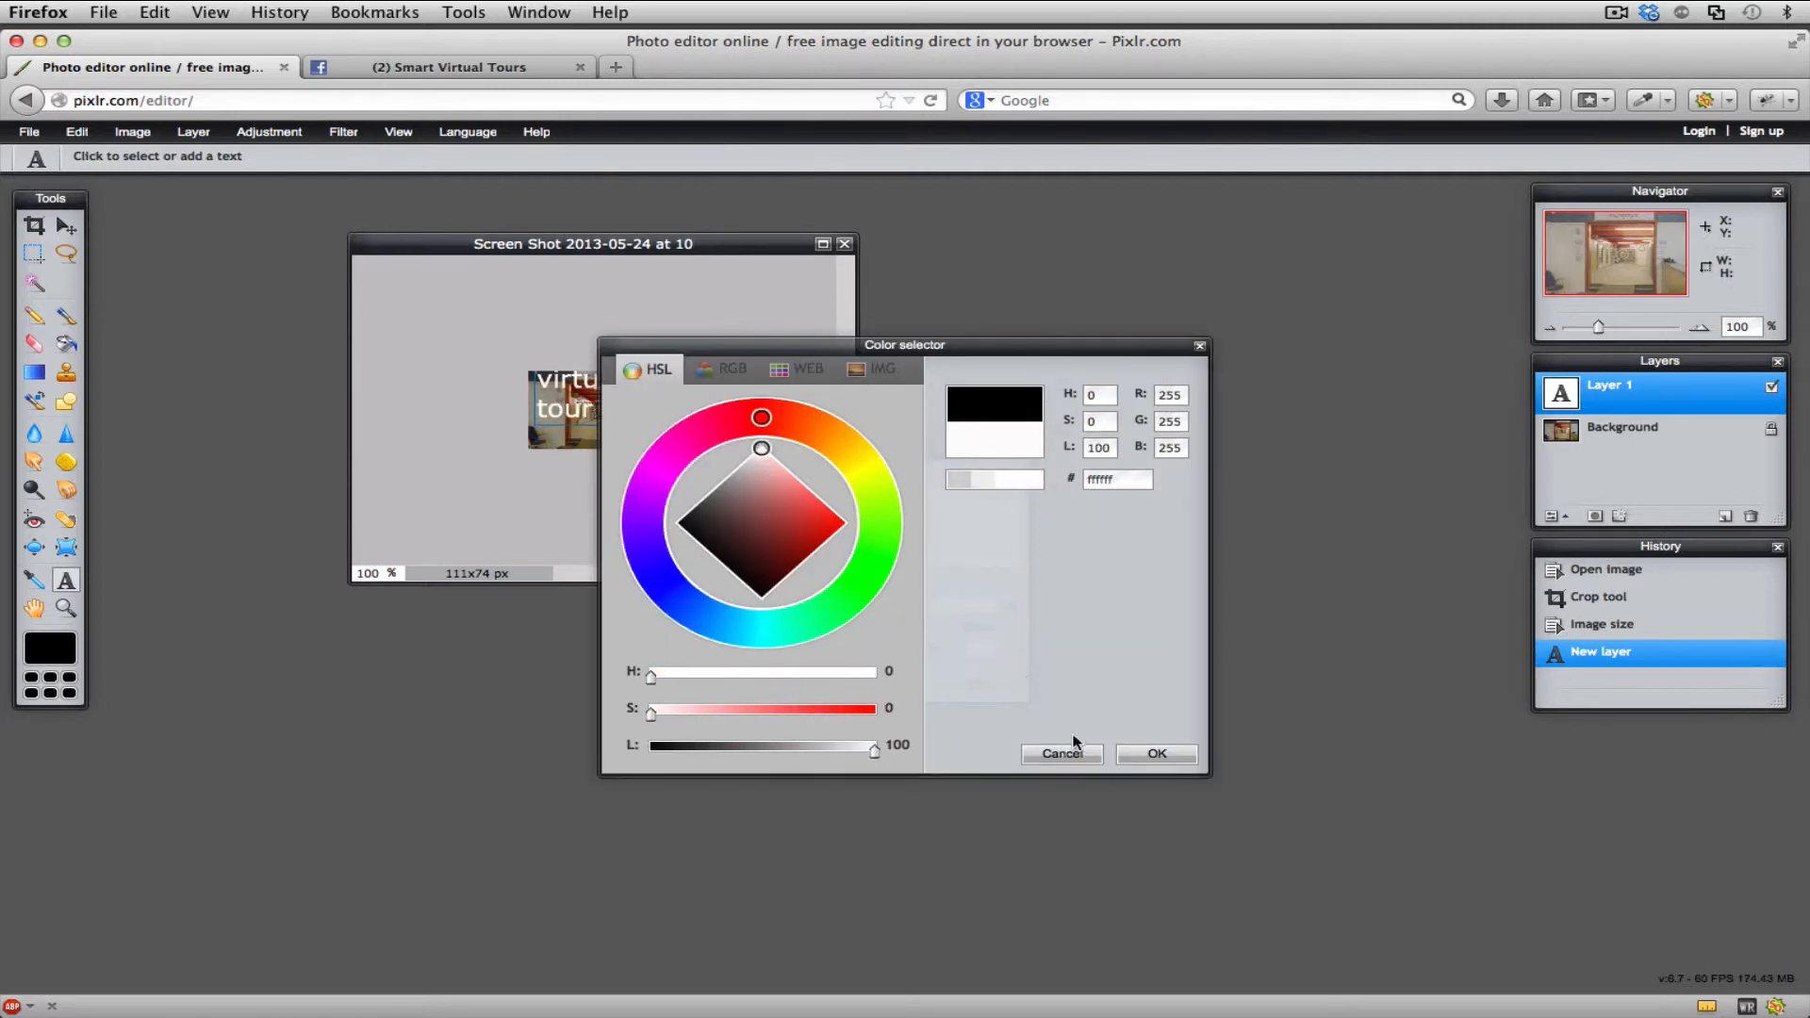
{"action": "left_click", "coordinate": [1136, 753]}
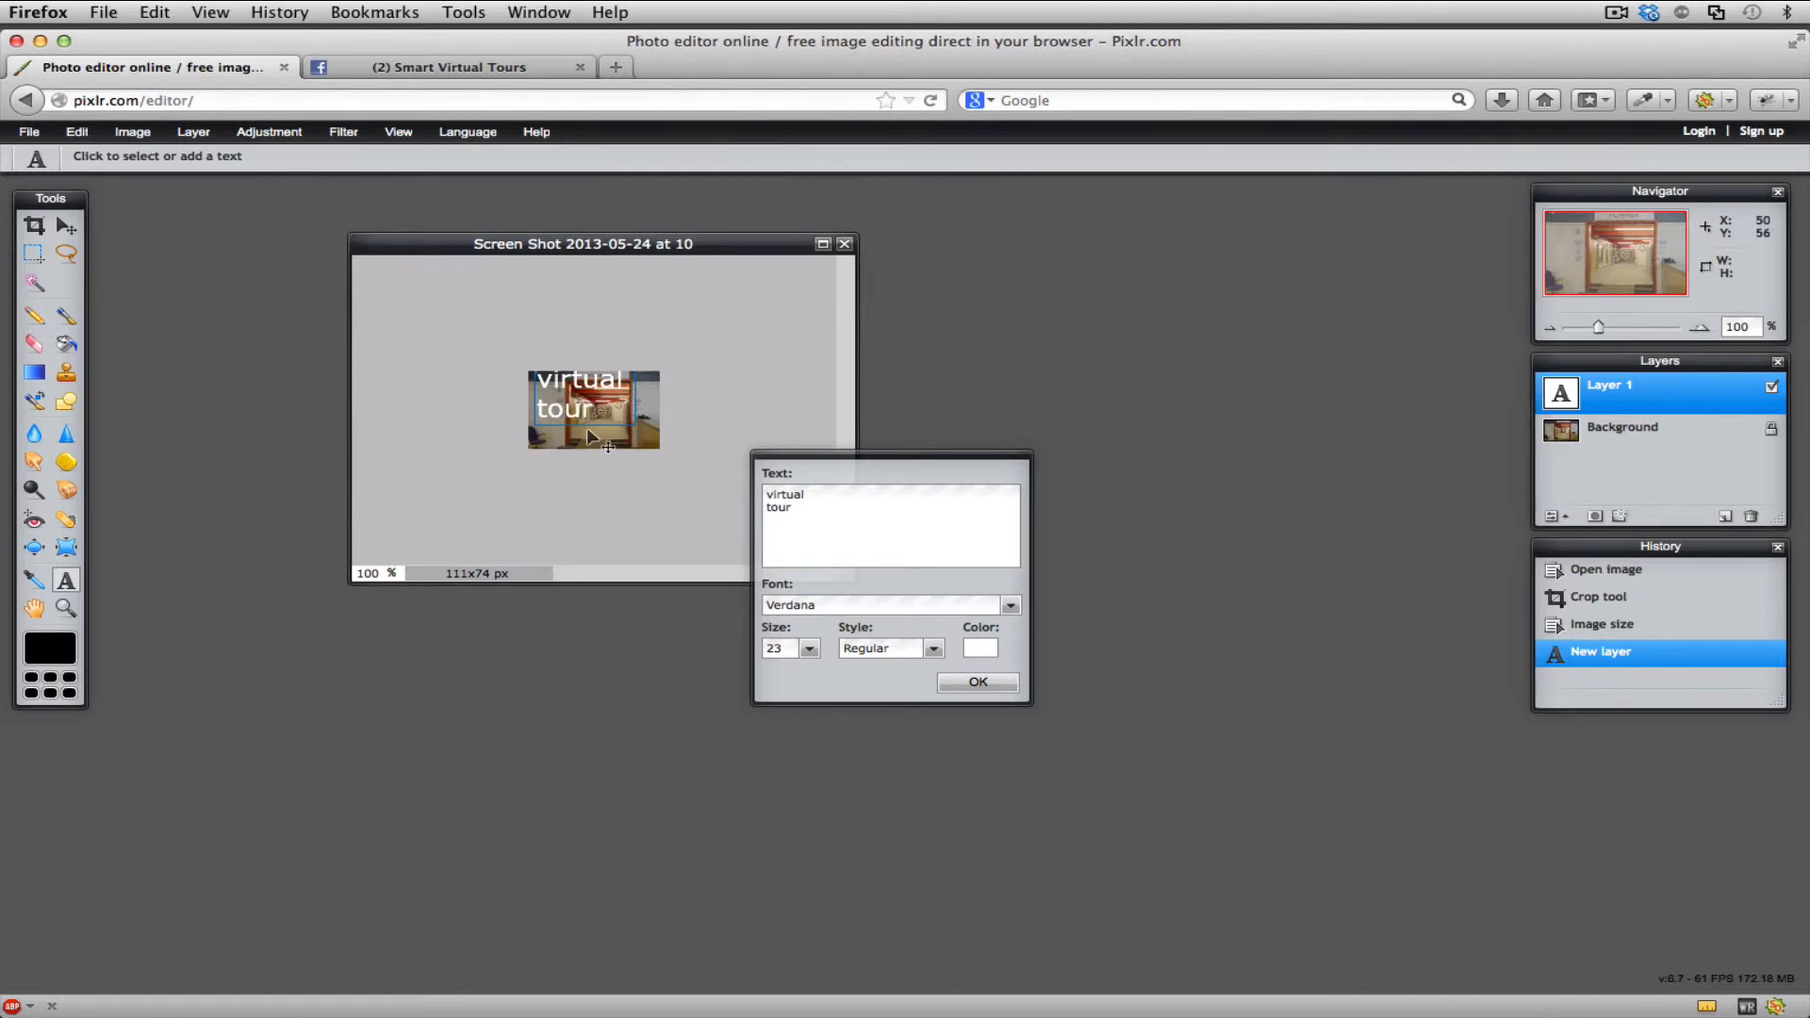
- Move the text slightly down and right within the thumbnail and change its font to Adobe Arabic Bold
{"action": "left_click_drag", "start_coordinate": [591, 440], "coordinate": [605, 448]}
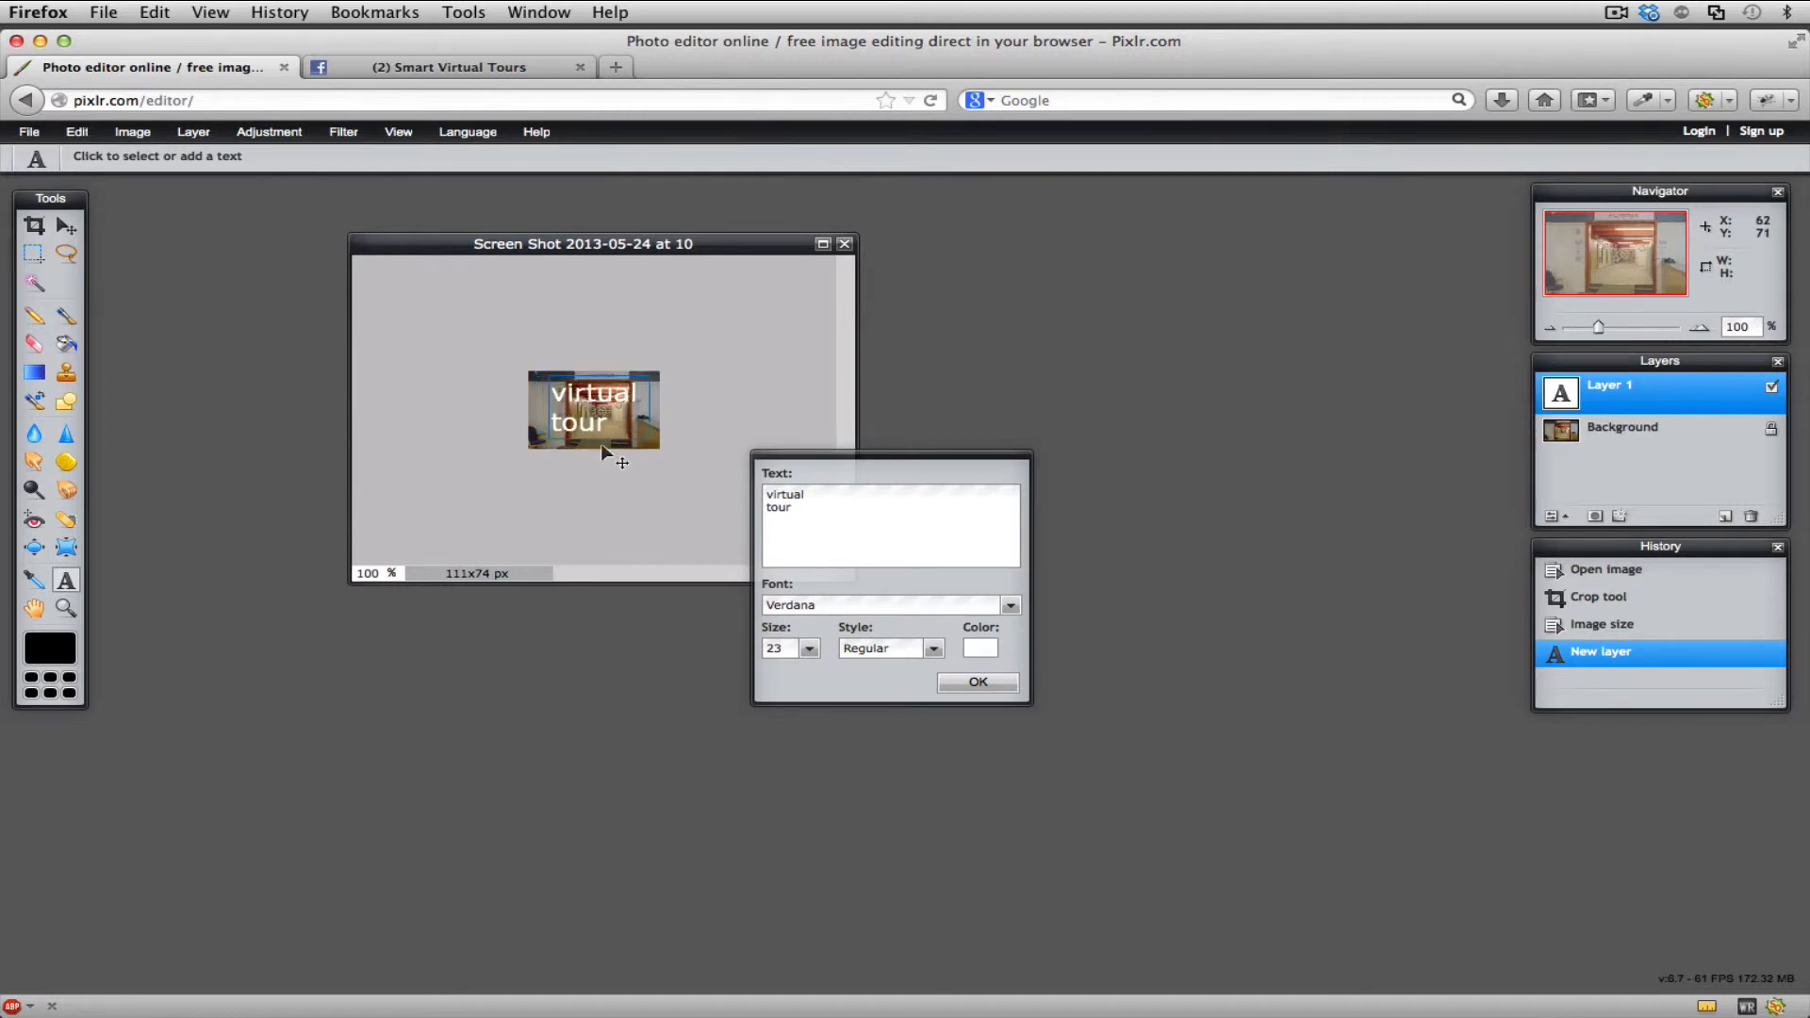
{"action": "left_click", "coordinate": [816, 608]}
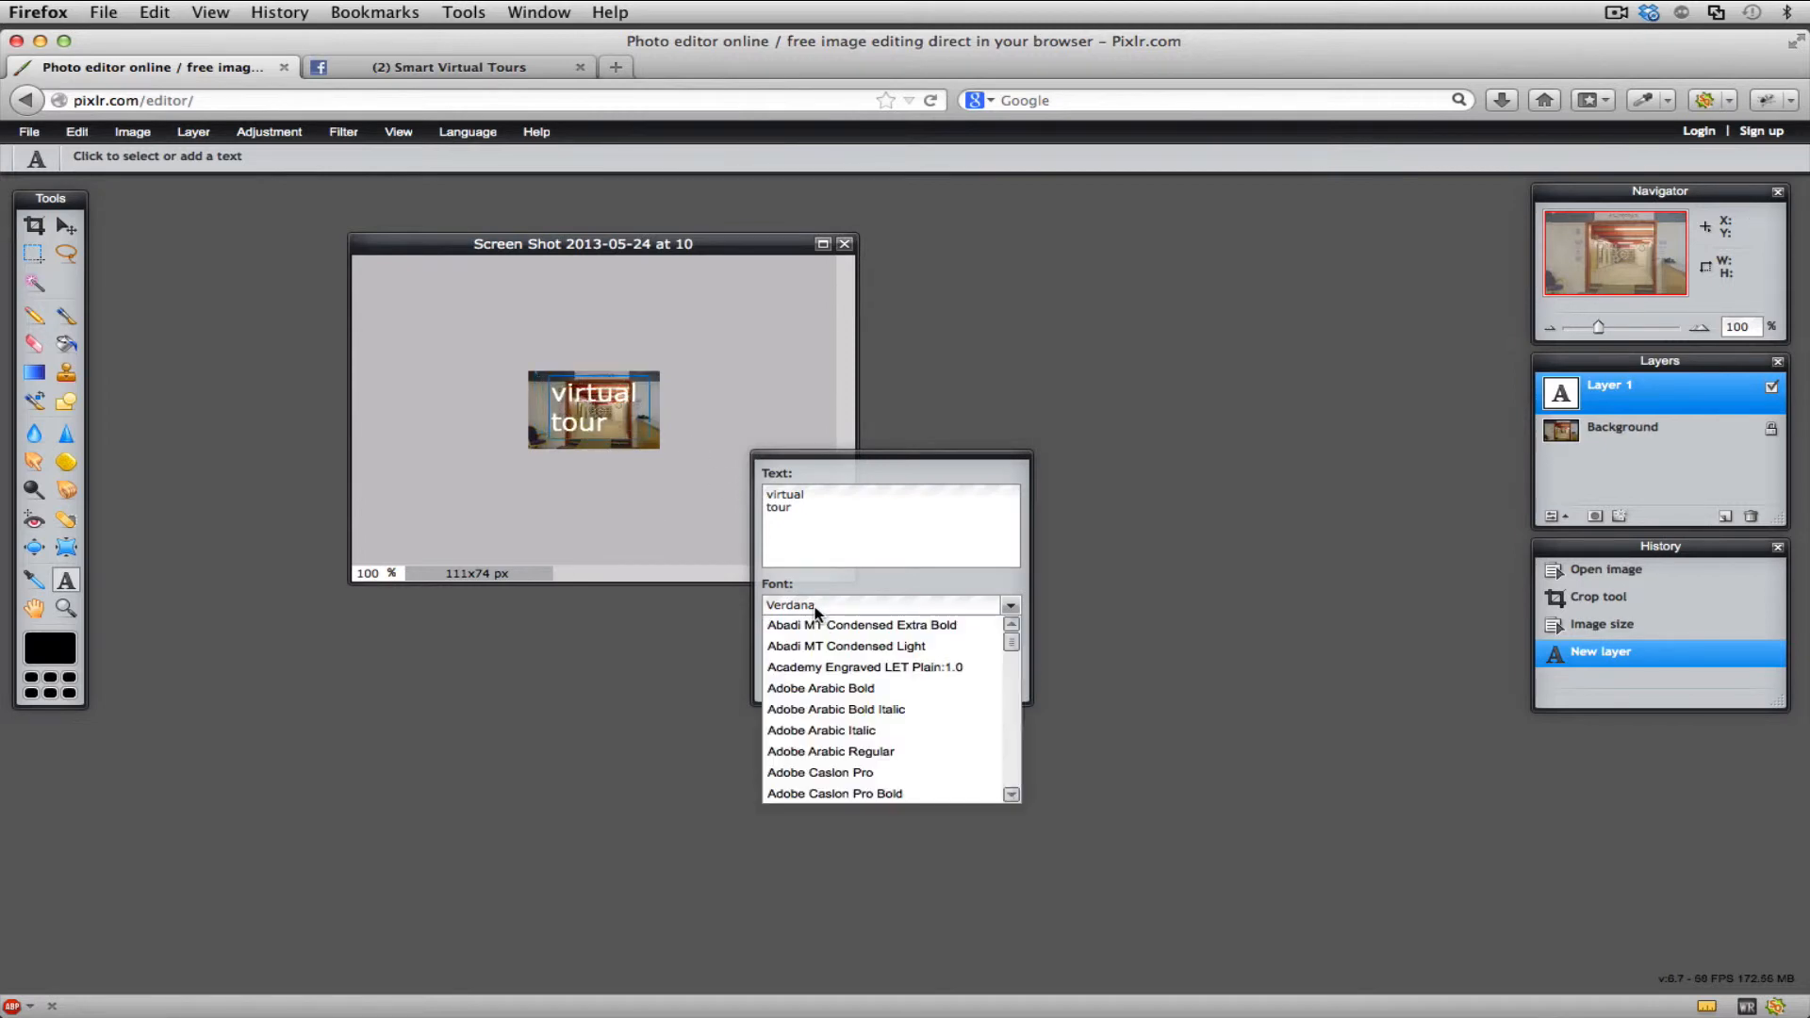
{"action": "left_click", "coordinate": [820, 689]}
{"action": "left_click", "coordinate": [957, 687]}
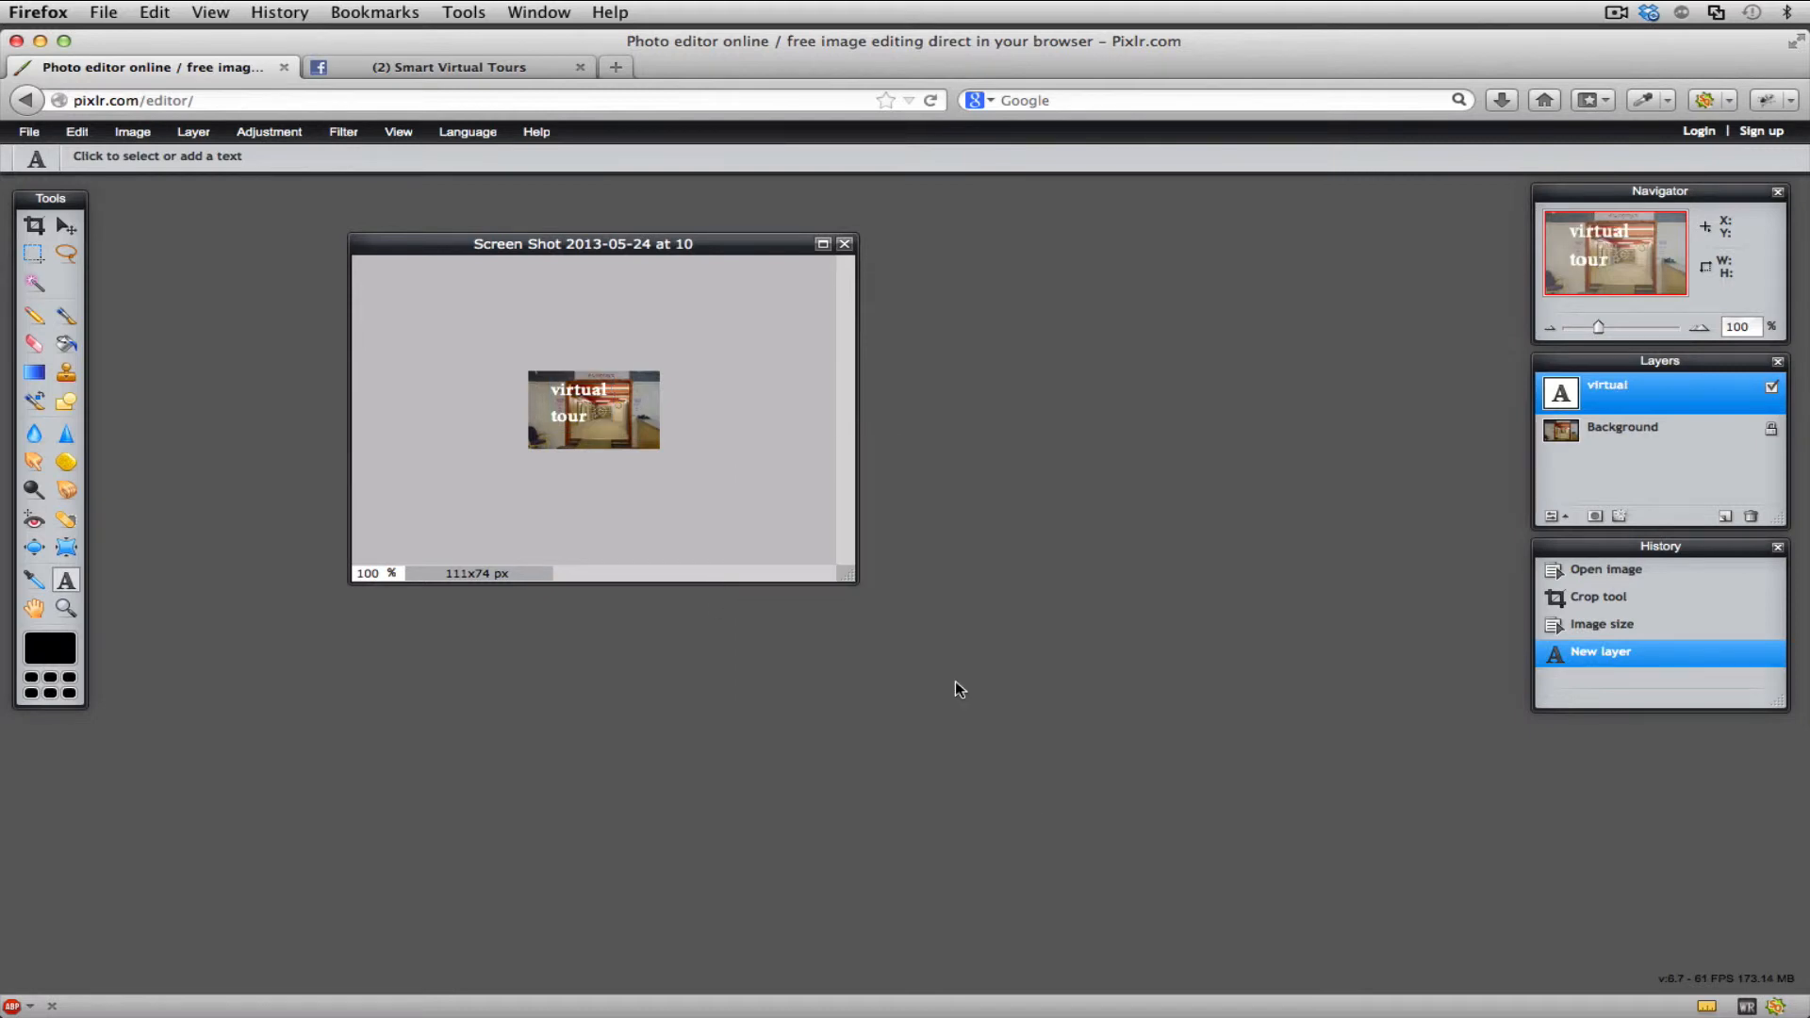
- Toggle the visibility of the "virtual" text layer, leaving it hidden
{"action": "left_click", "coordinate": [1770, 392]}
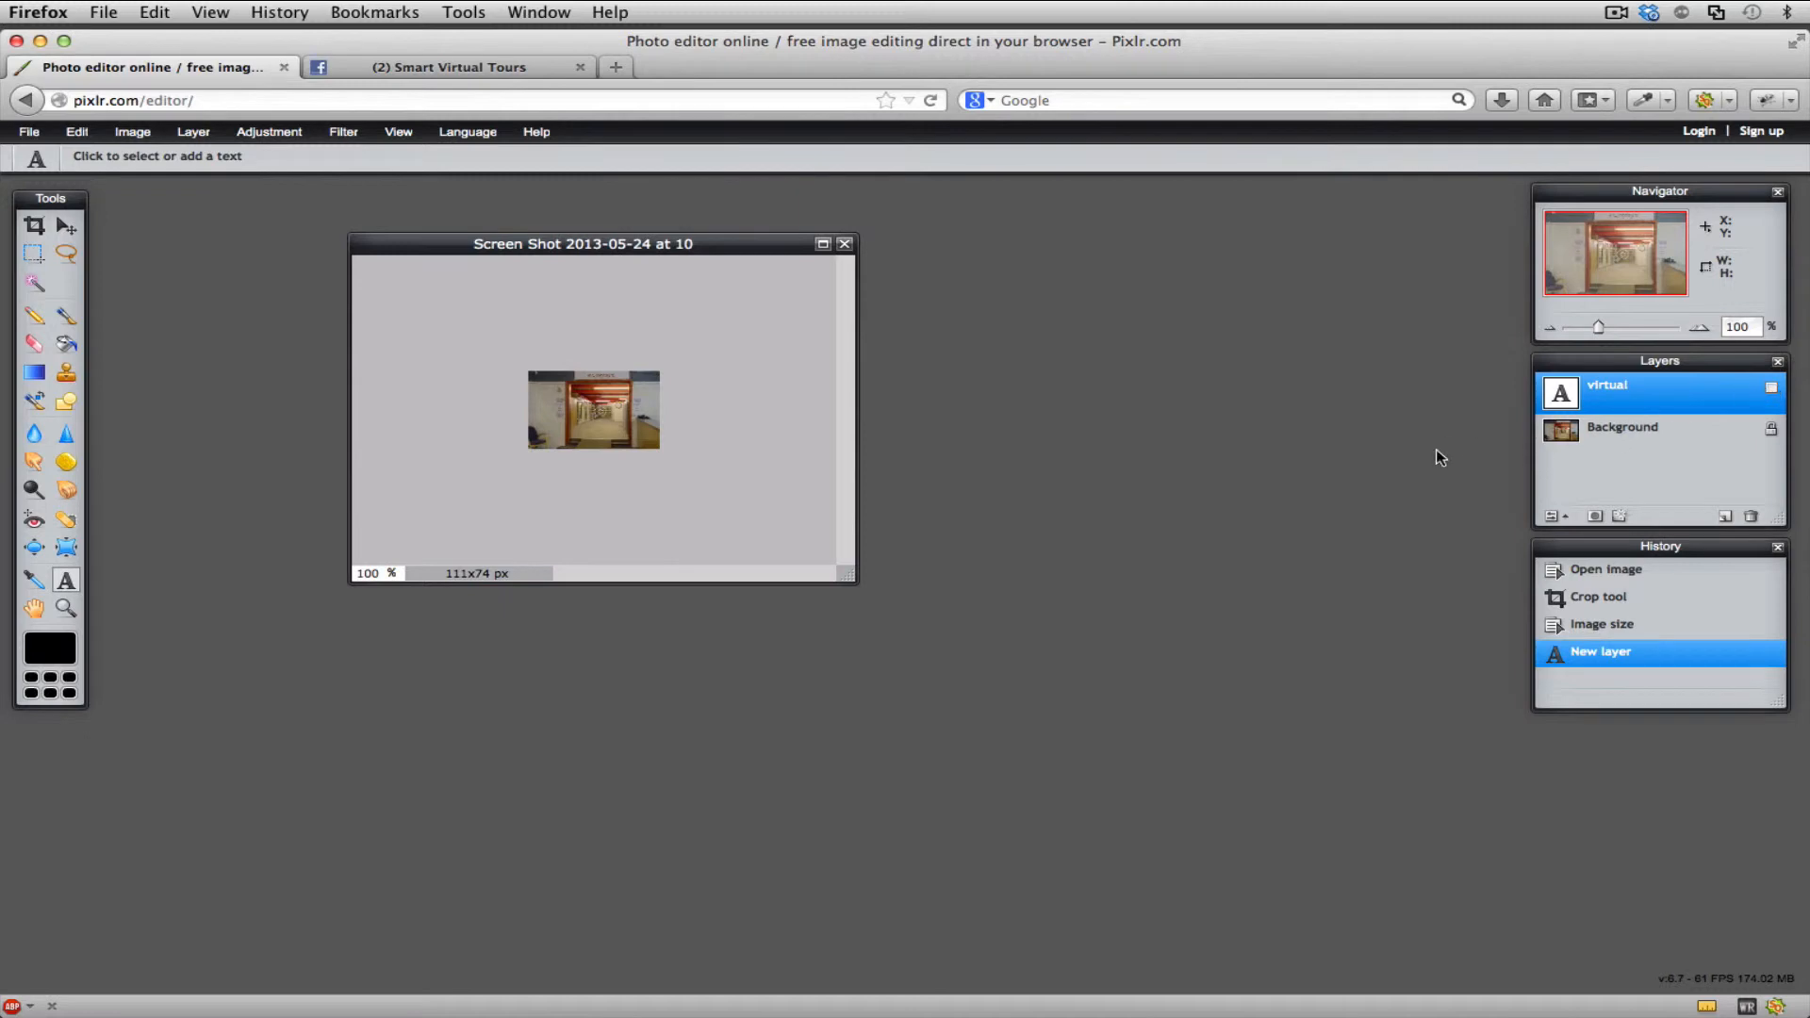
{"action": "left_click", "coordinate": [1769, 393]}
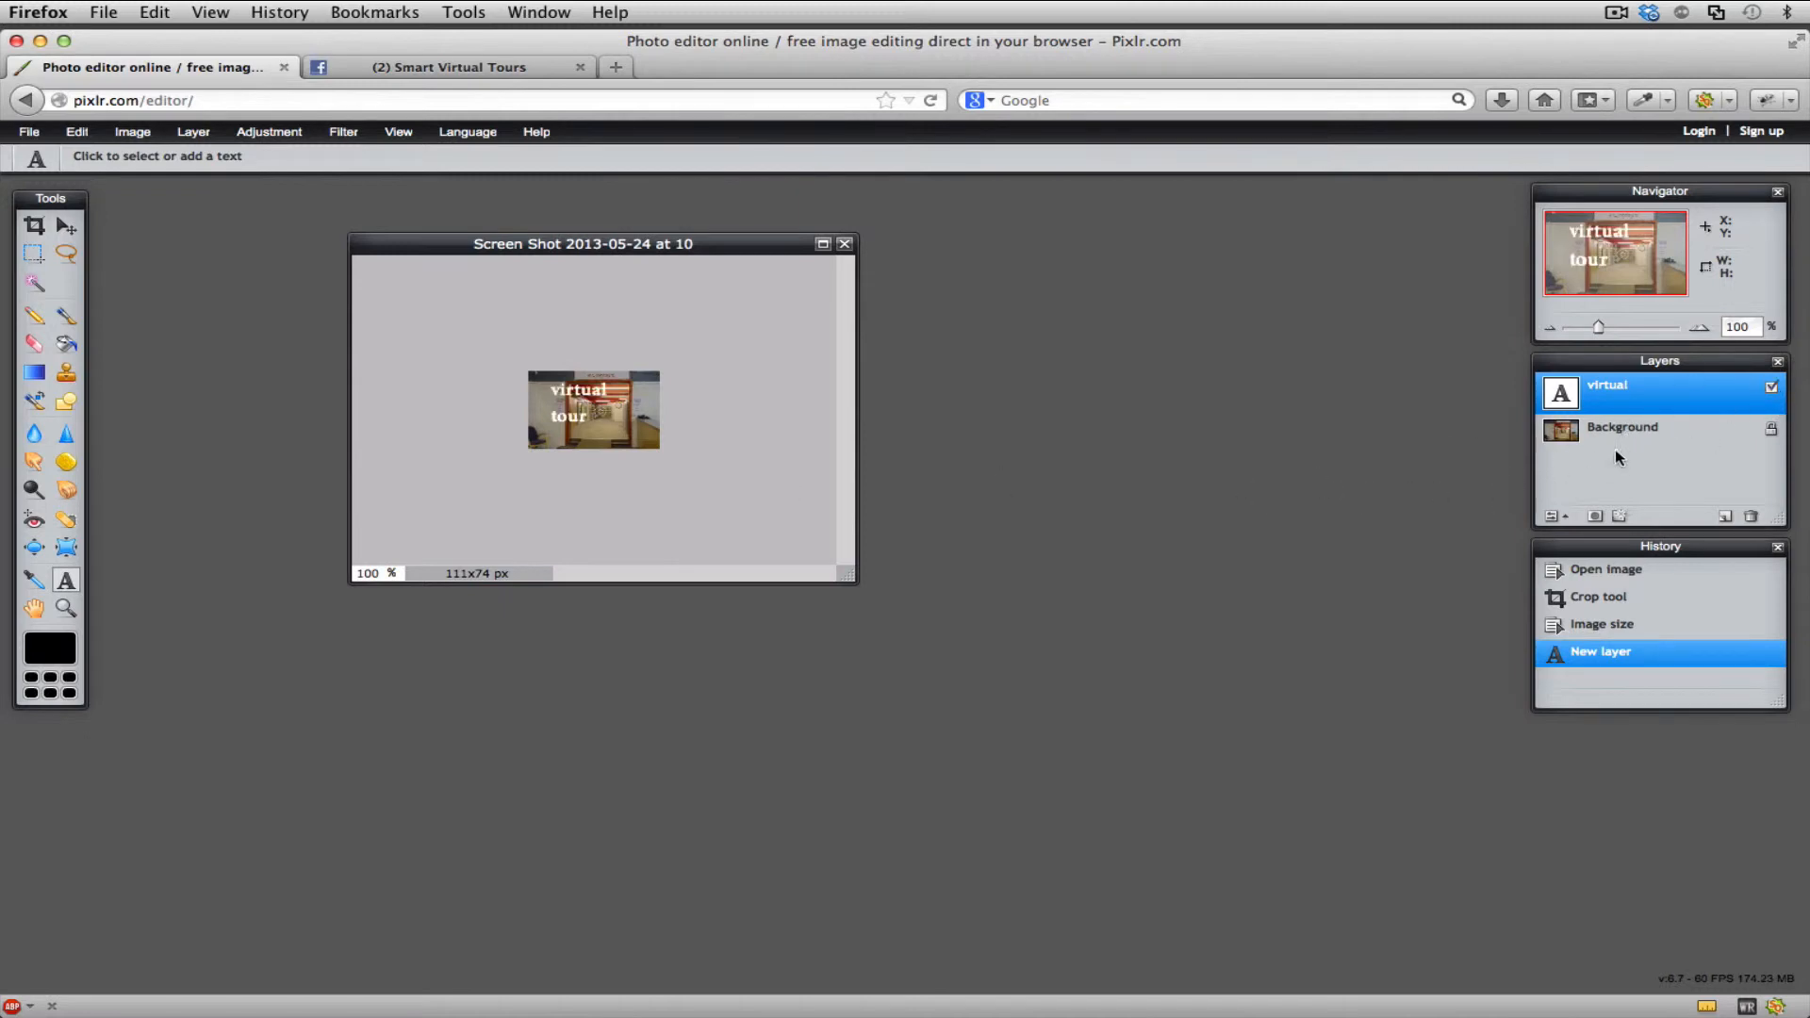
{"action": "left_click", "coordinate": [1770, 387]}
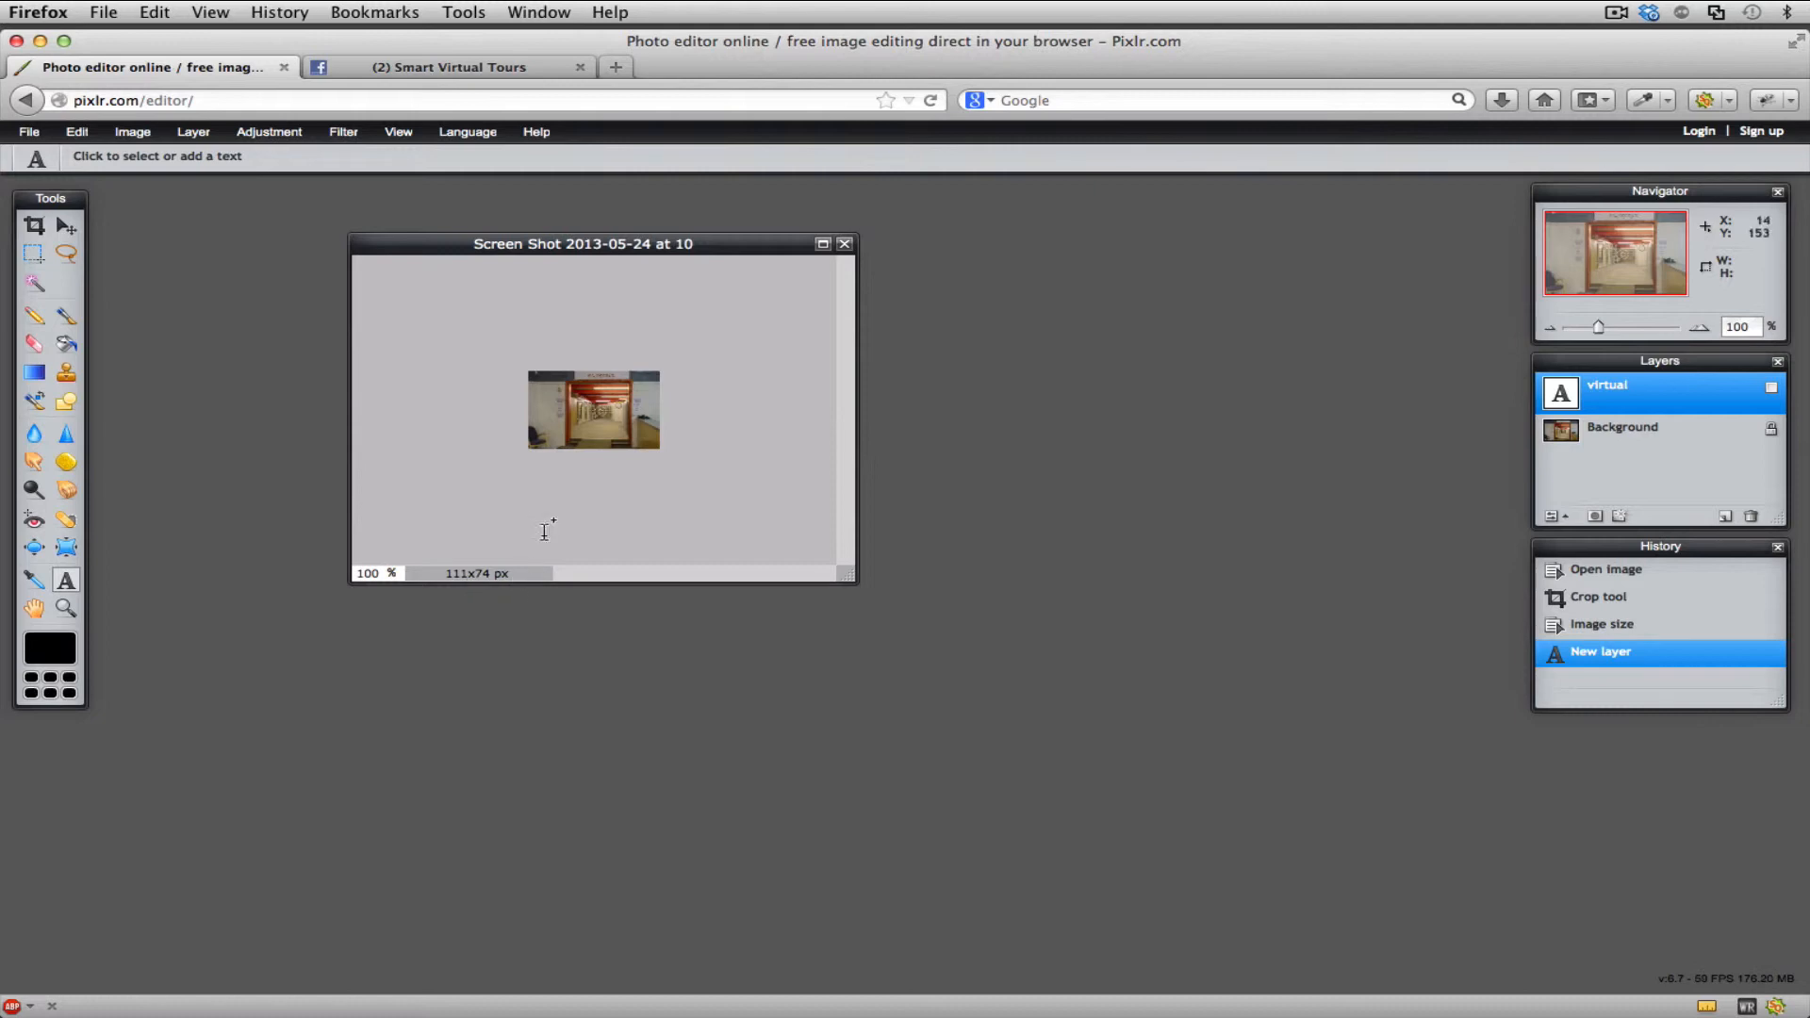
- Start saving the thumbnail to the computer and name the file "facebook icon"
{"action": "left_click", "coordinate": [31, 133]}
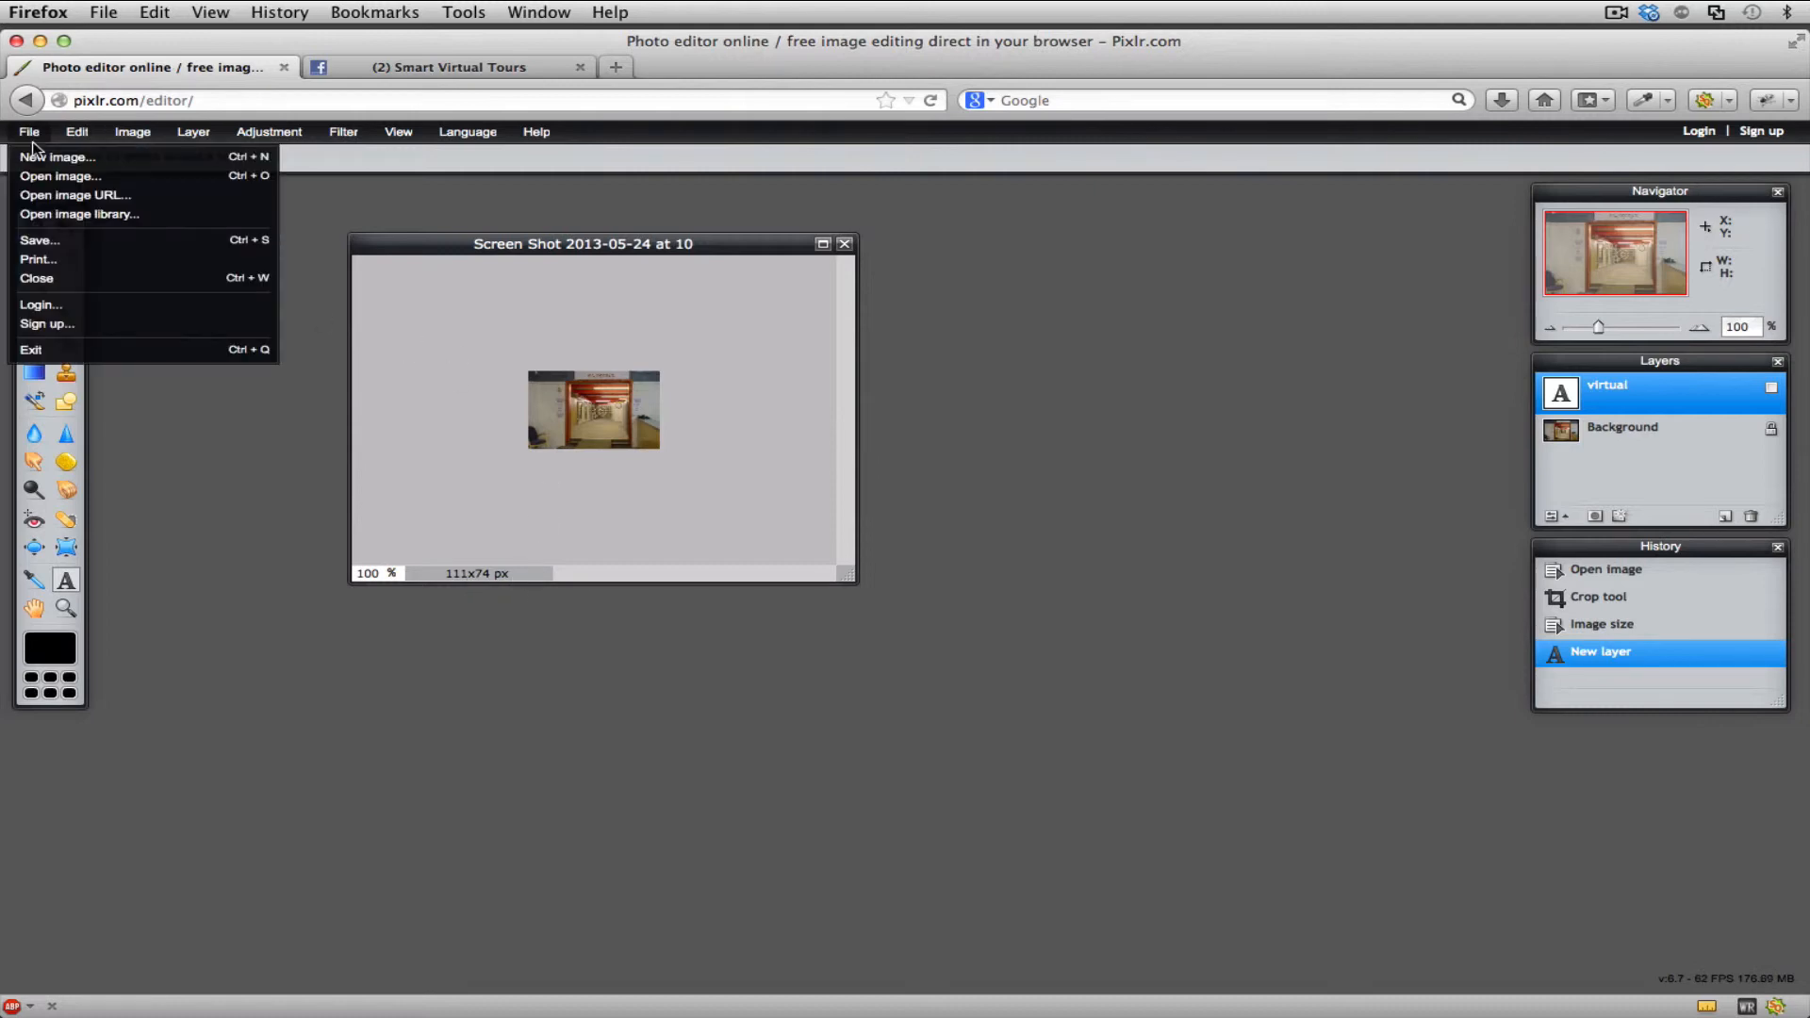
{"action": "left_click", "coordinate": [48, 240]}
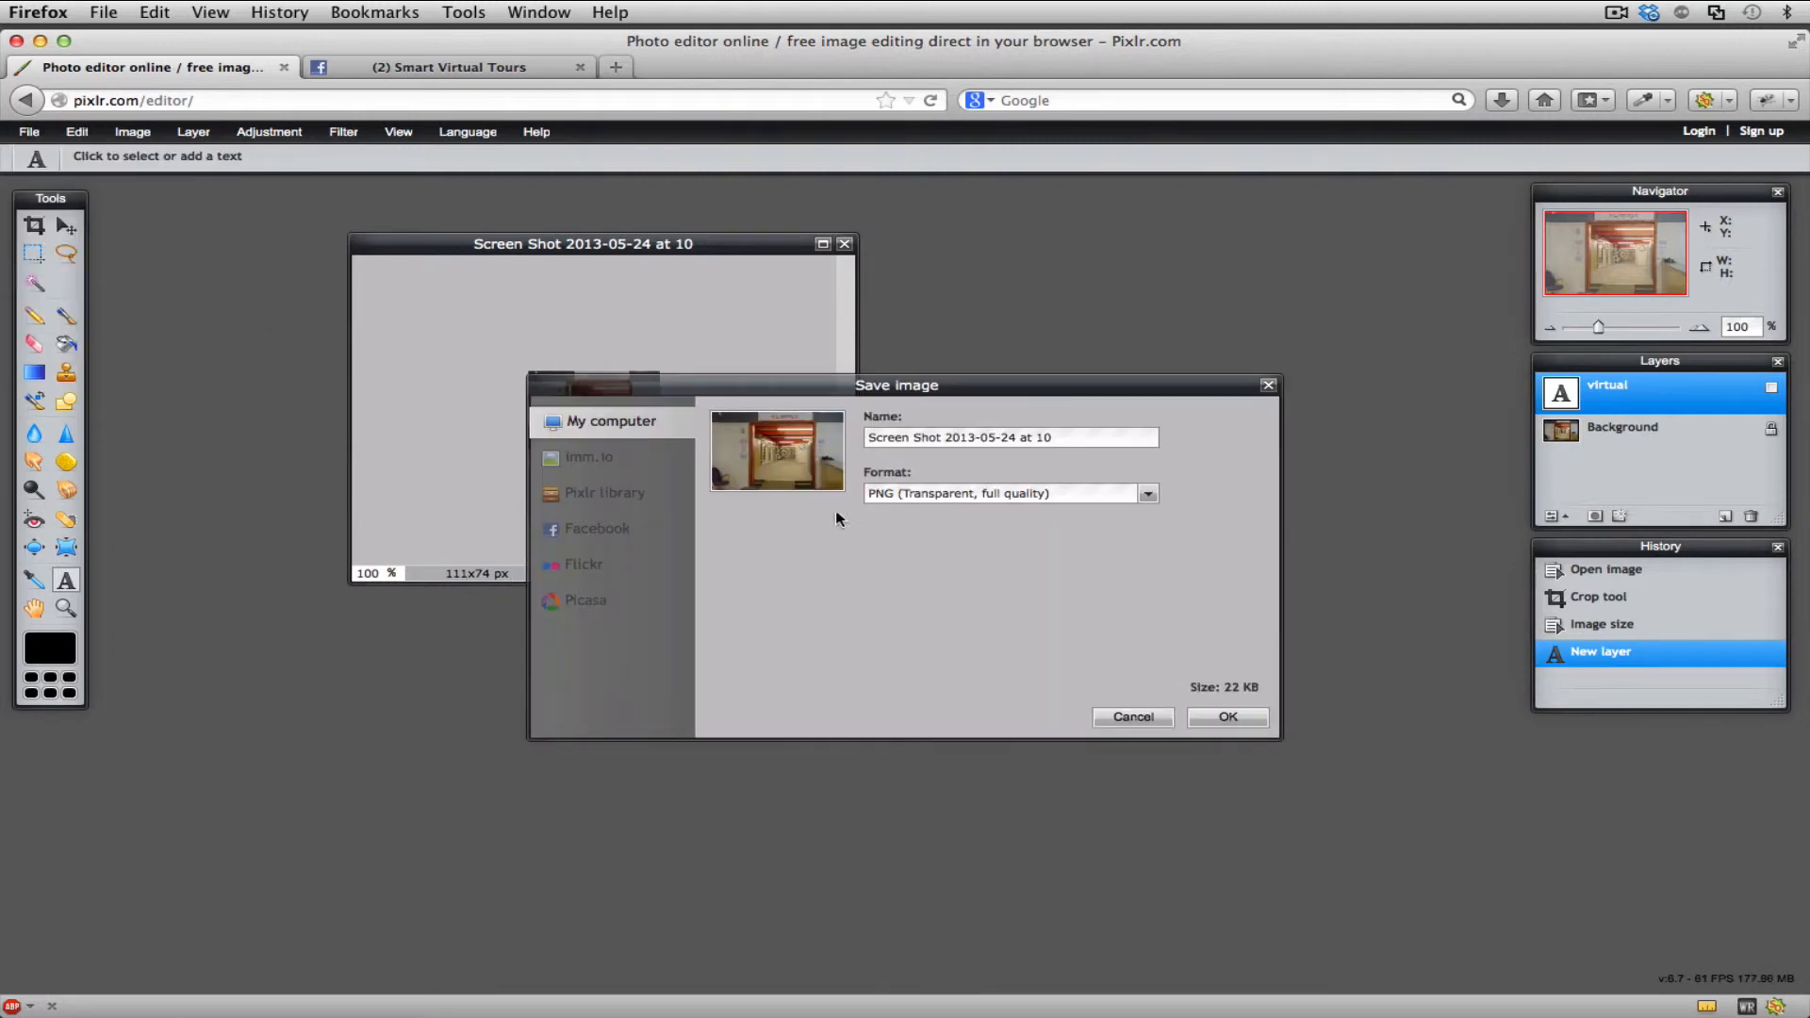
{"action": "left_click_drag", "start_coordinate": [1048, 447], "coordinate": [855, 439]}
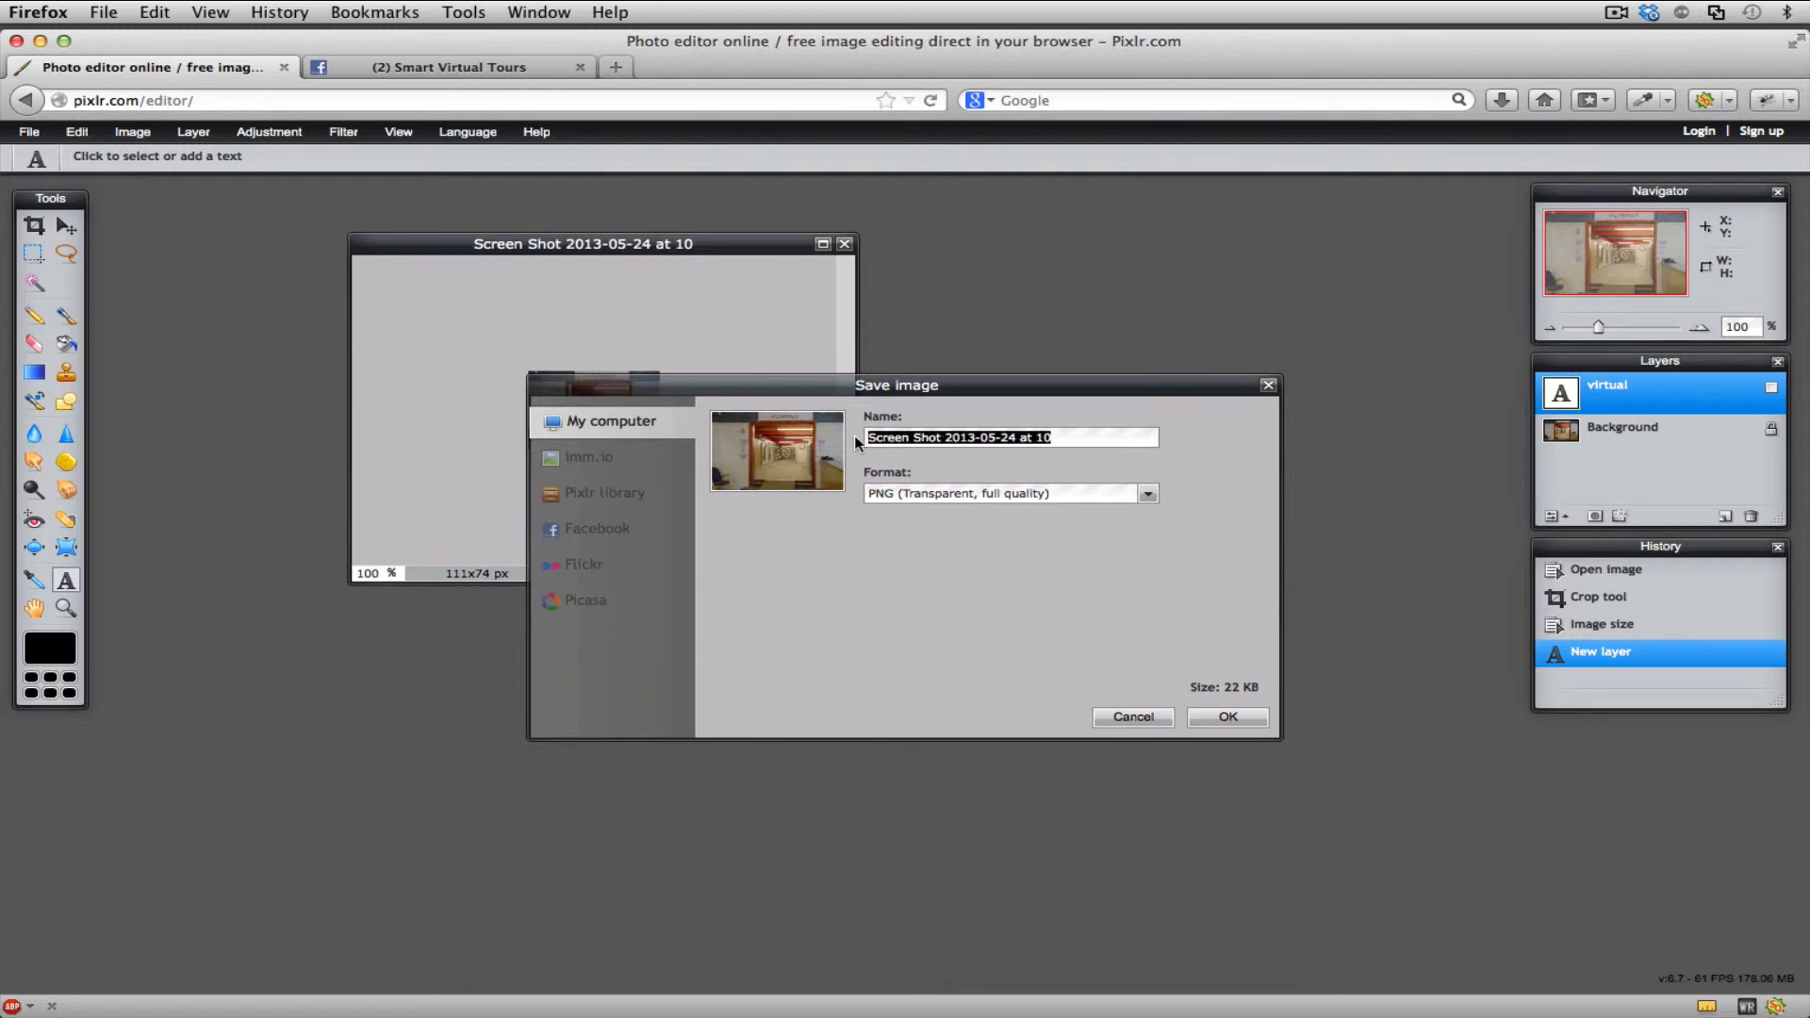
{"action": "type", "text": "faceb"}
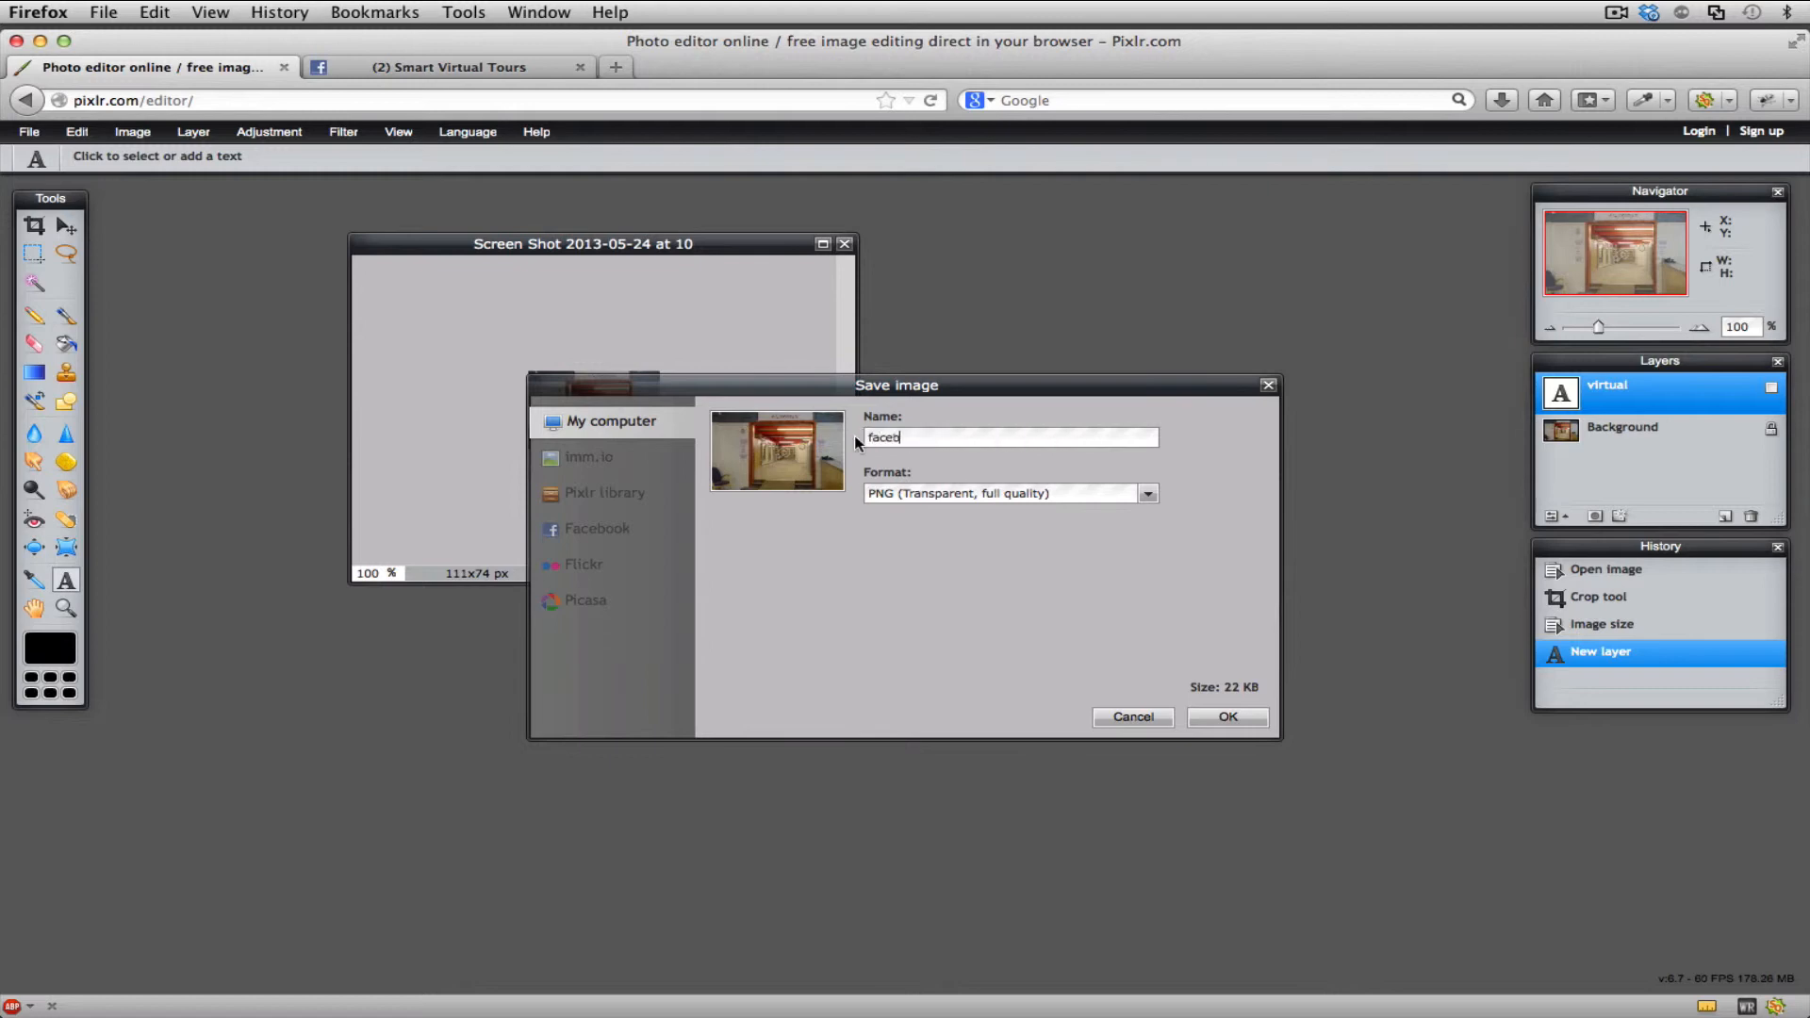
{"action": "type", "text": "ook icon"}
- Choose the JPEG format with slightly lowered quality and save facebook icon.jpg to the Desktop
{"action": "left_click", "coordinate": [1147, 493]}
{"action": "left_click", "coordinate": [1124, 514]}
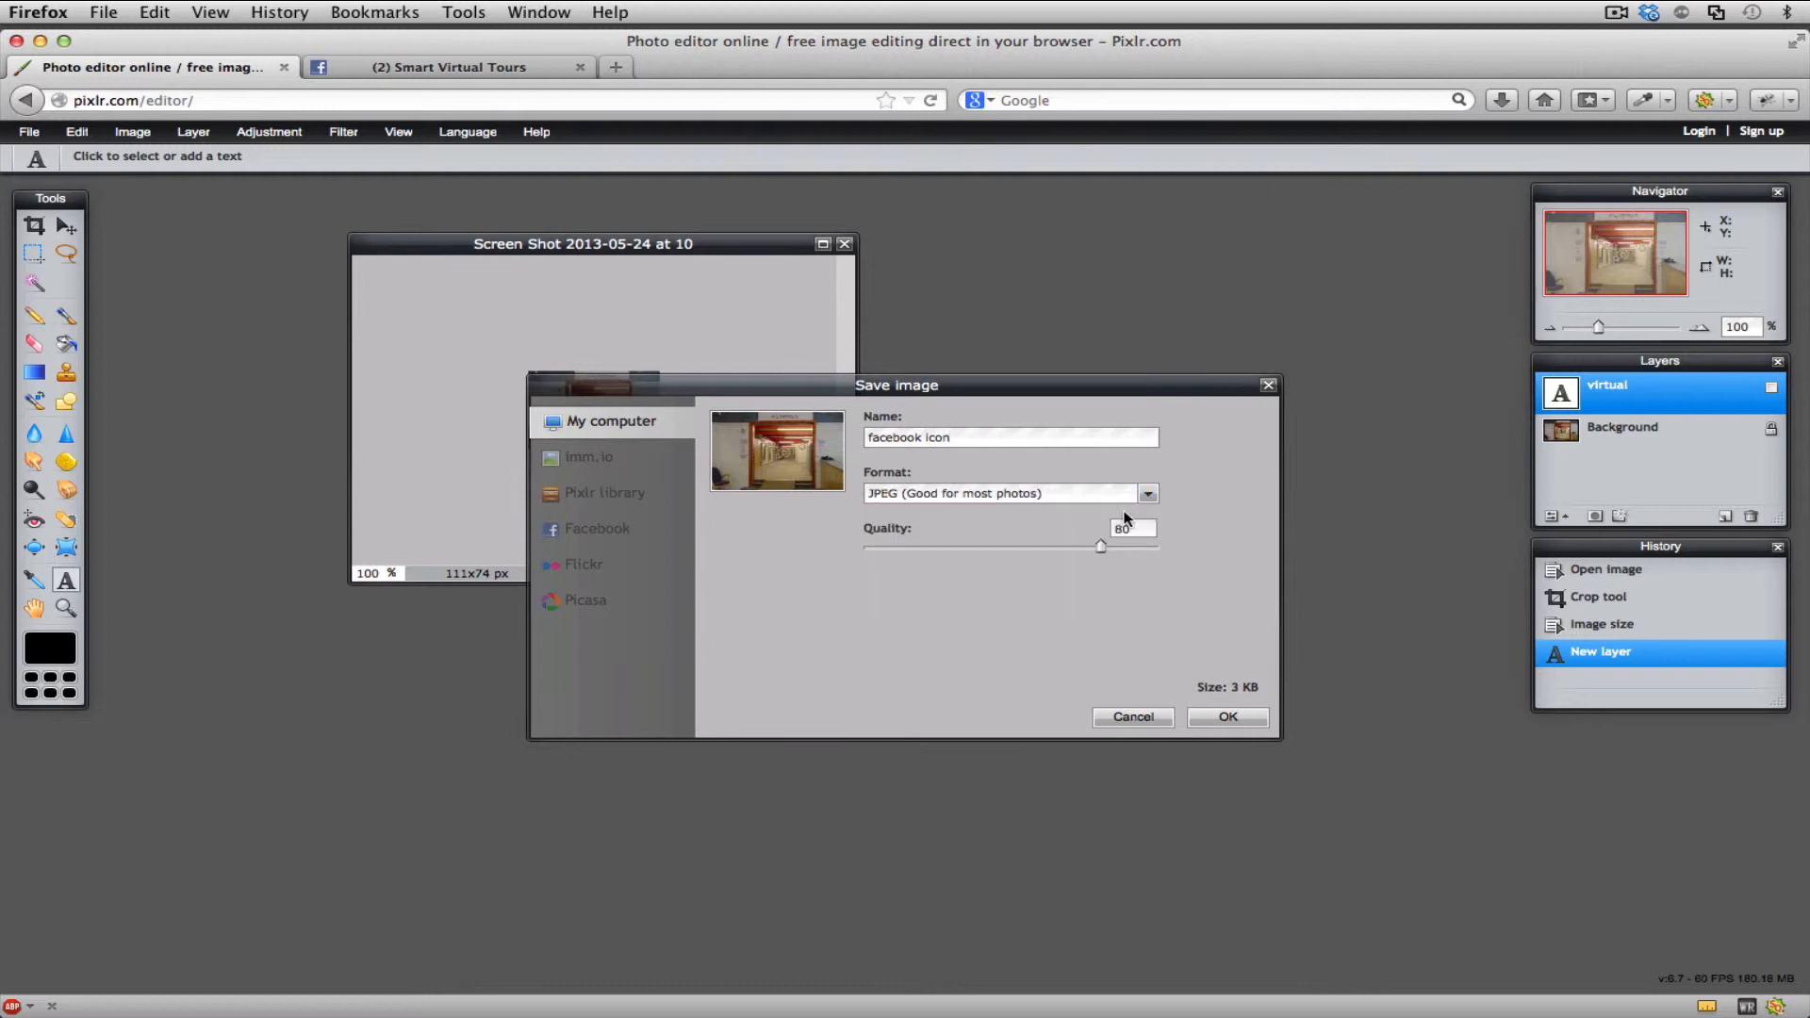
{"action": "left_click_drag", "start_coordinate": [1103, 545], "coordinate": [1086, 550]}
{"action": "left_click", "coordinate": [1226, 717]}
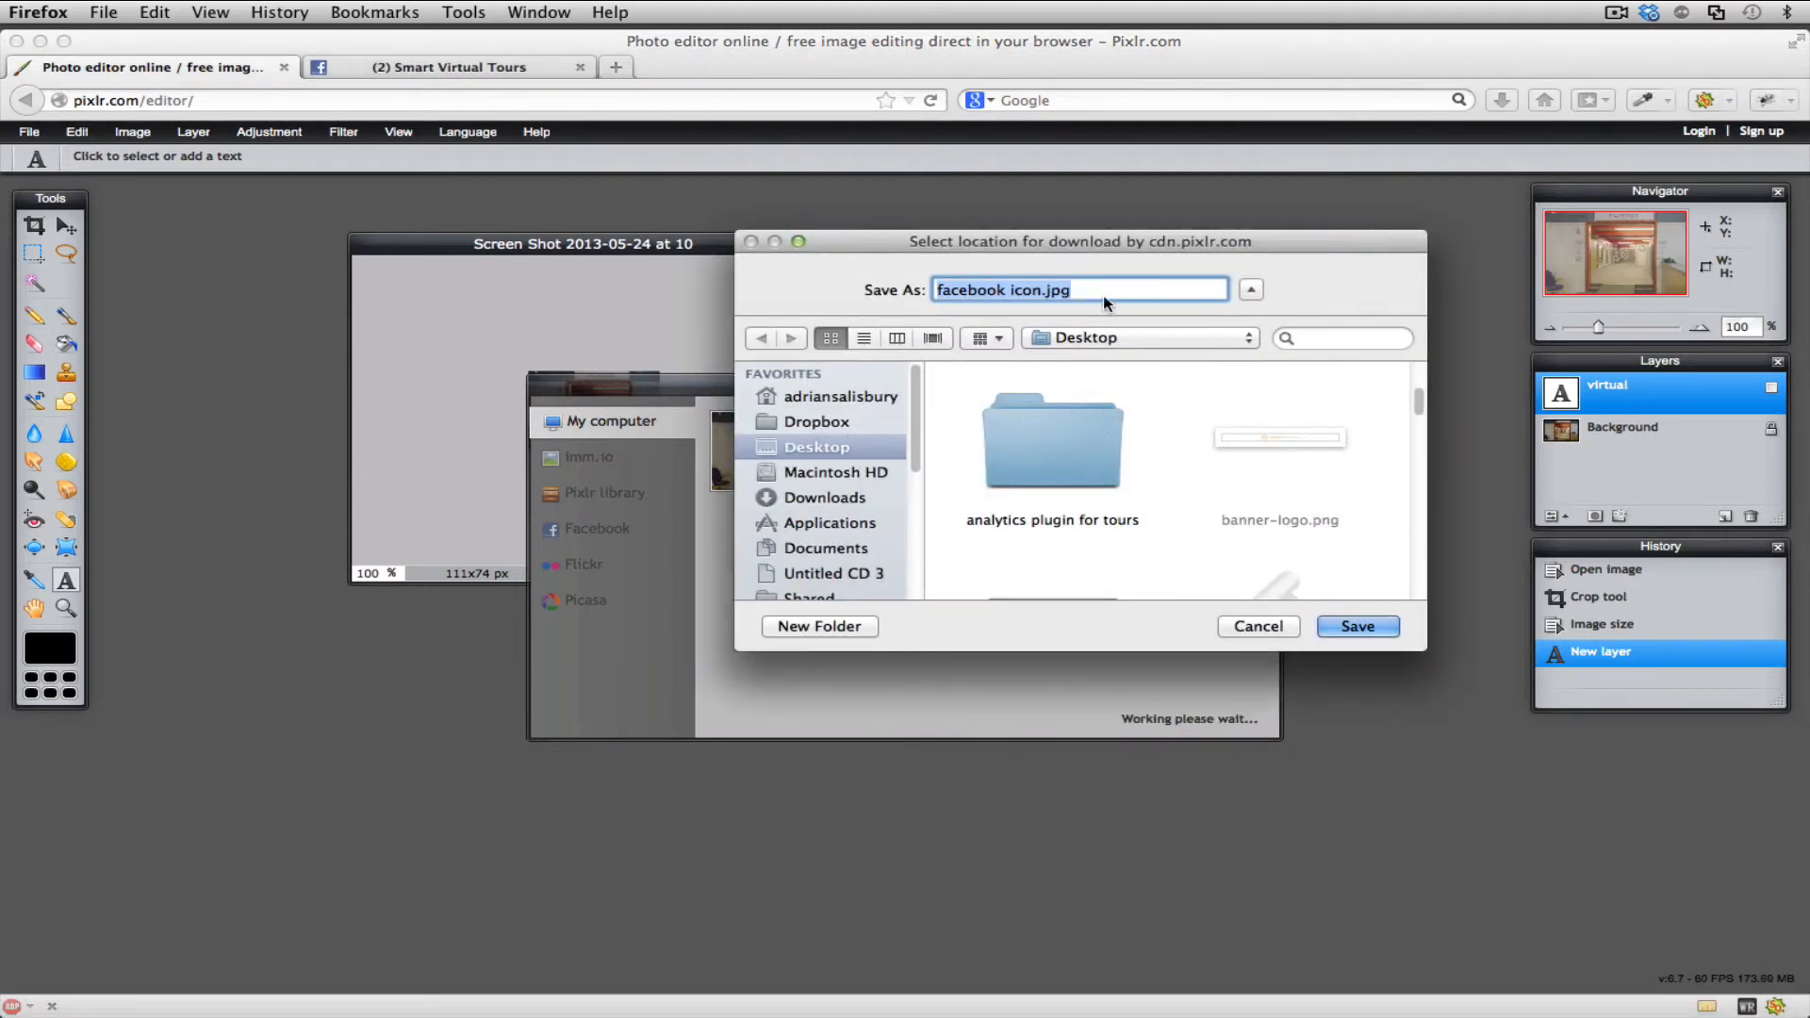
{"action": "left_click", "coordinate": [1354, 629]}
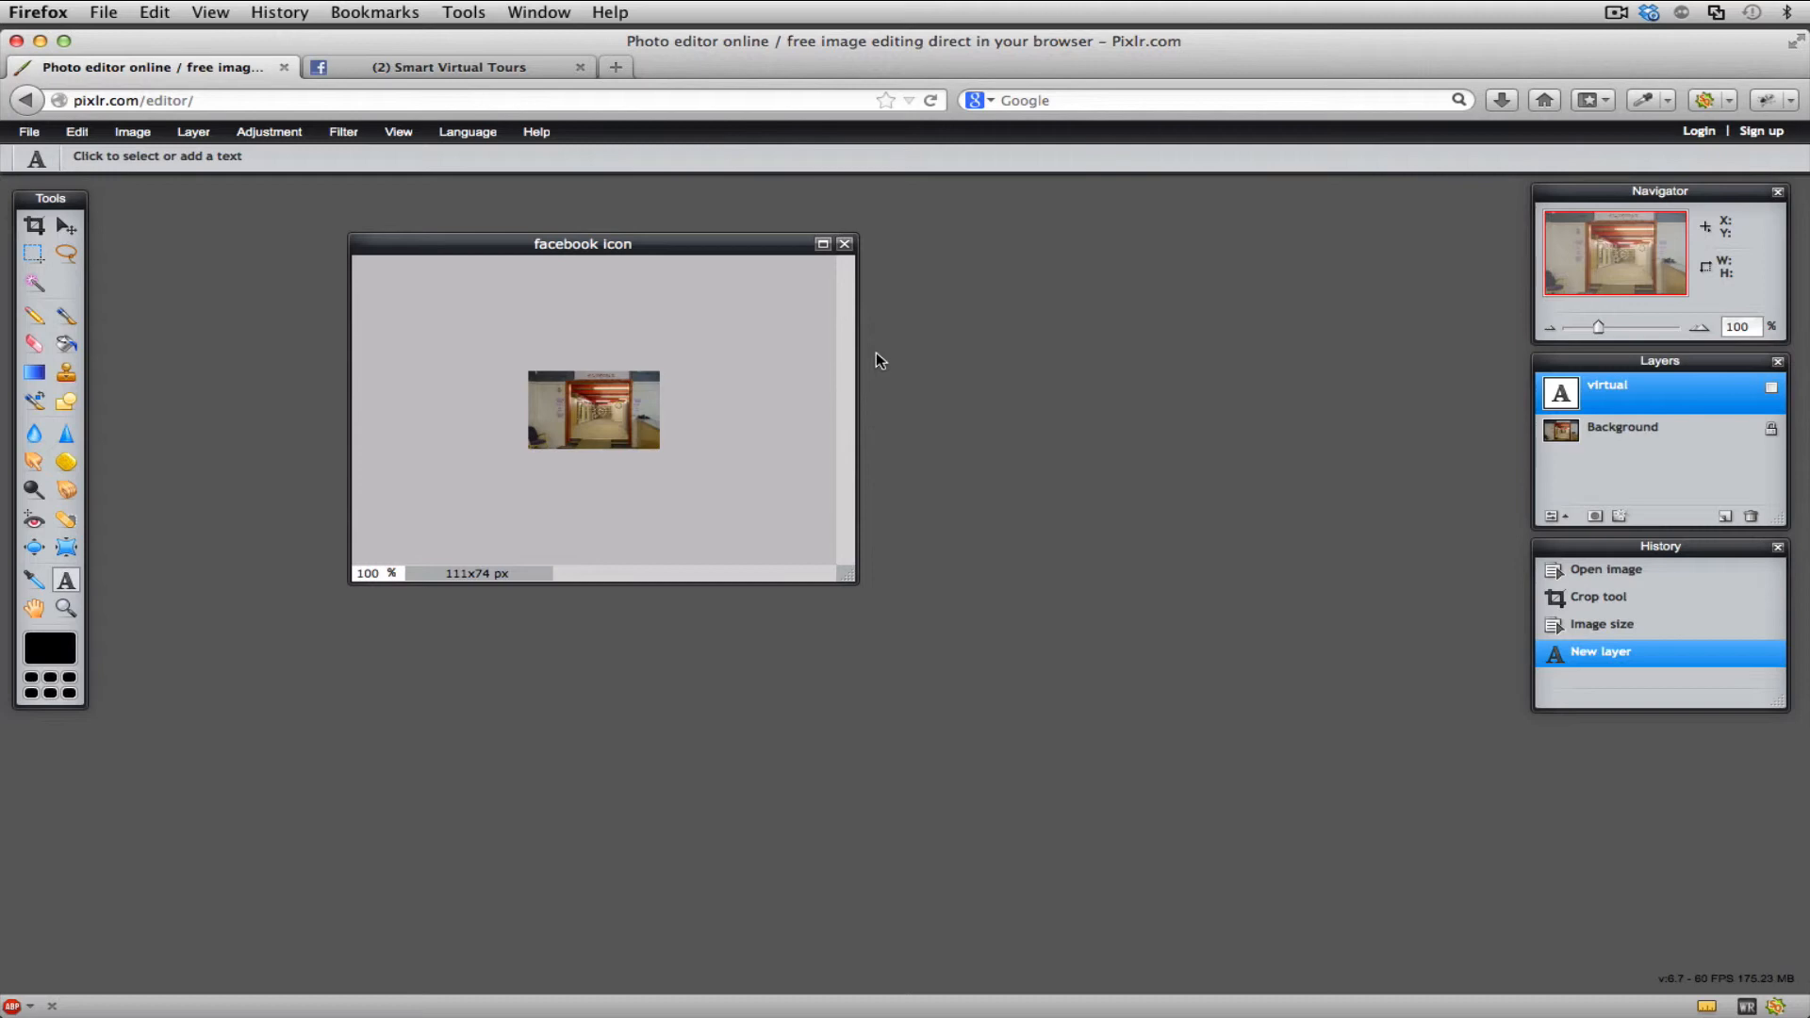
- Close the thumbnail image without saving it again and dismiss the editor's start screen
{"action": "left_click", "coordinate": [844, 244]}
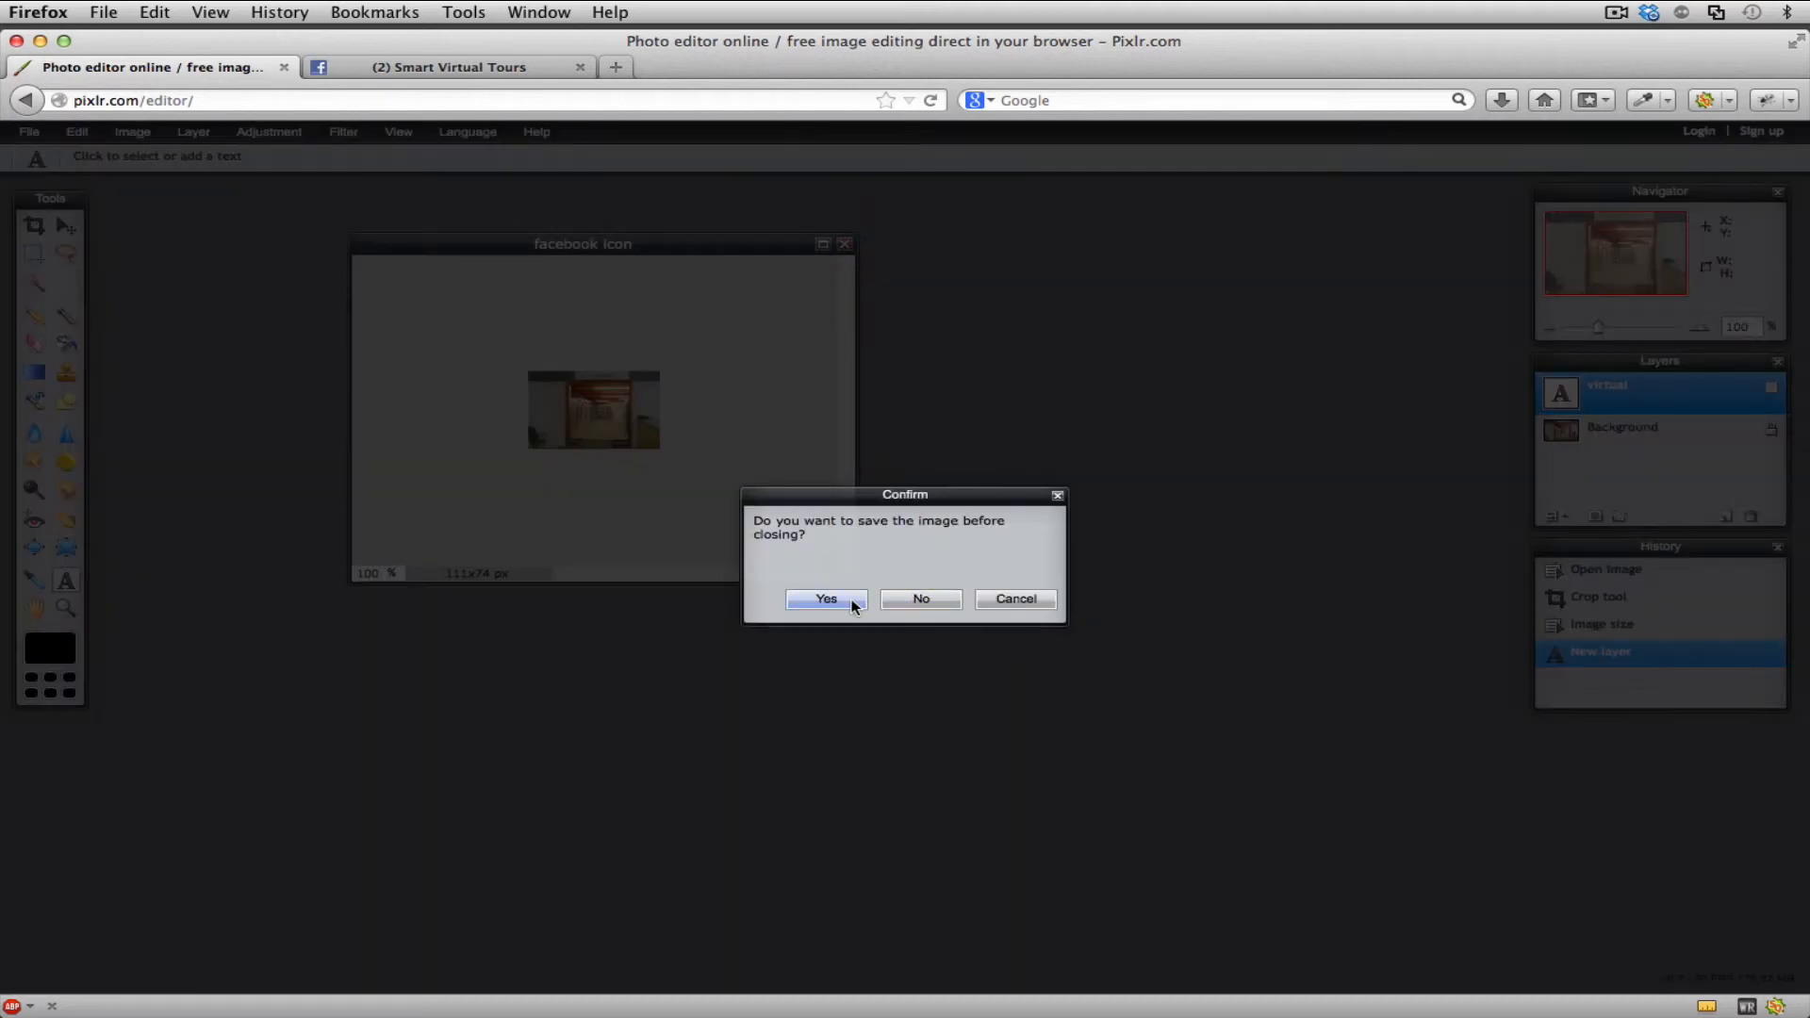
{"action": "left_click", "coordinate": [925, 599]}
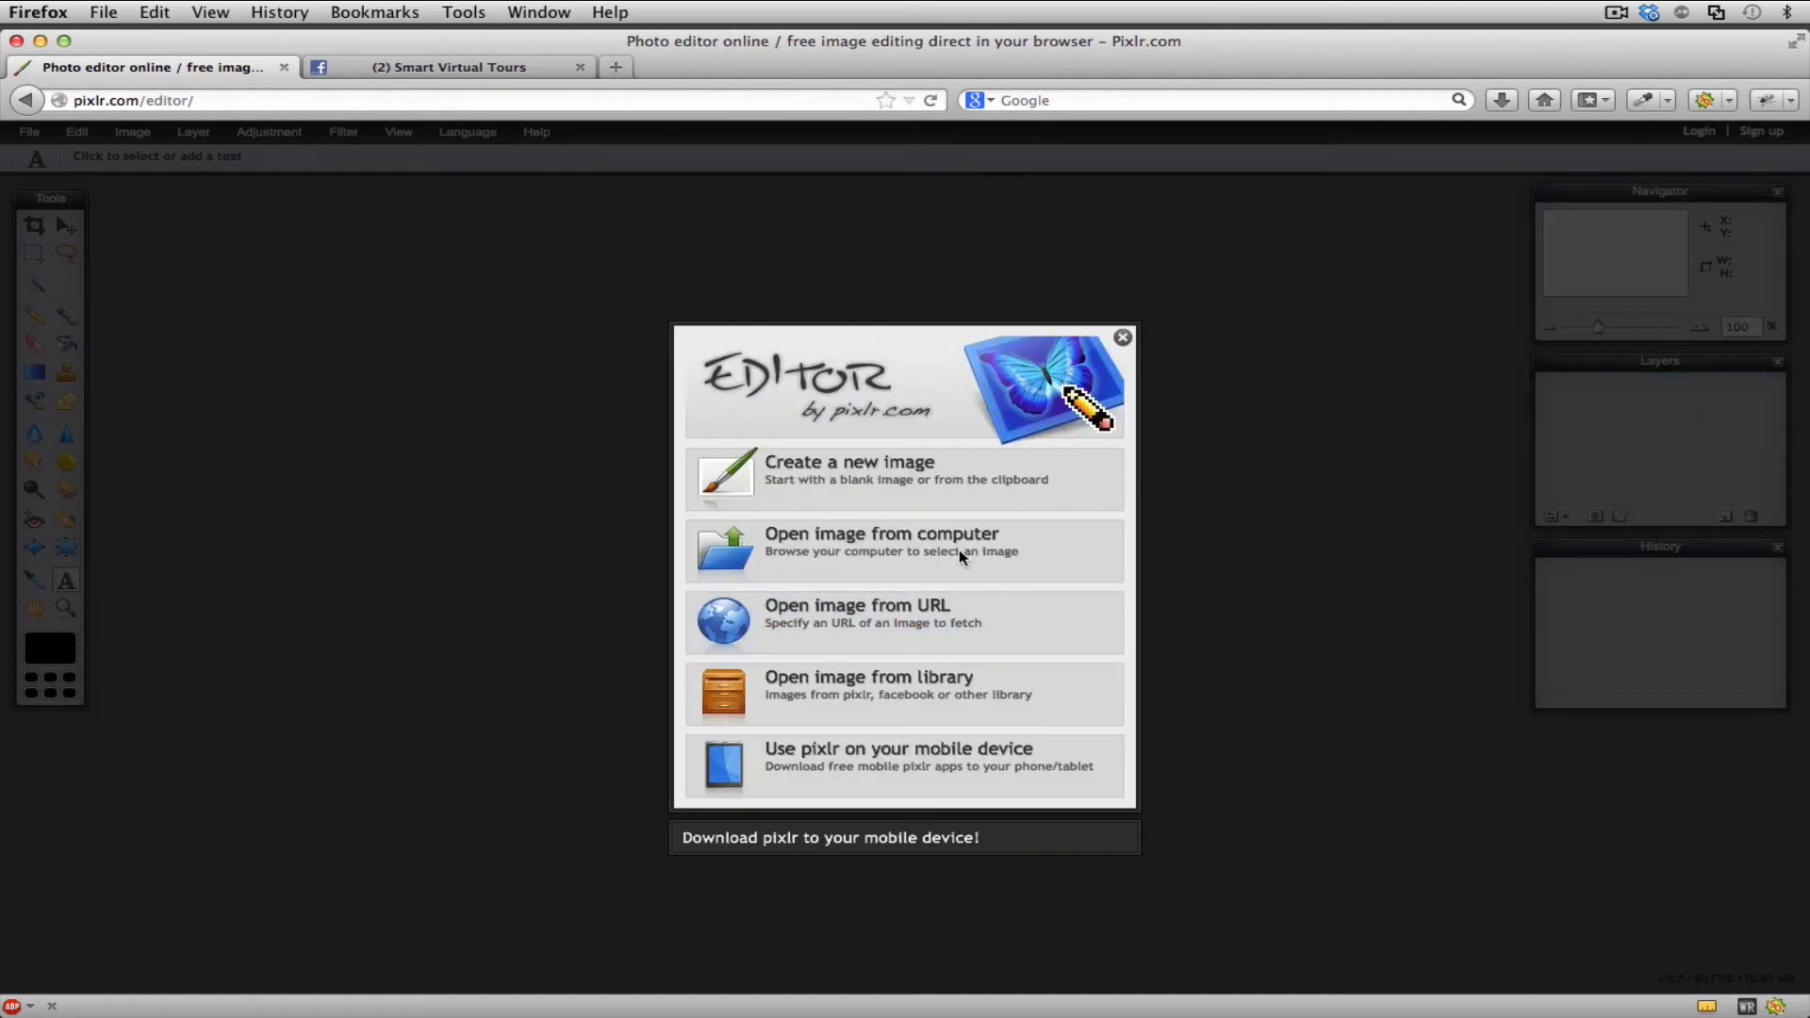
{"action": "left_click", "coordinate": [1124, 336]}
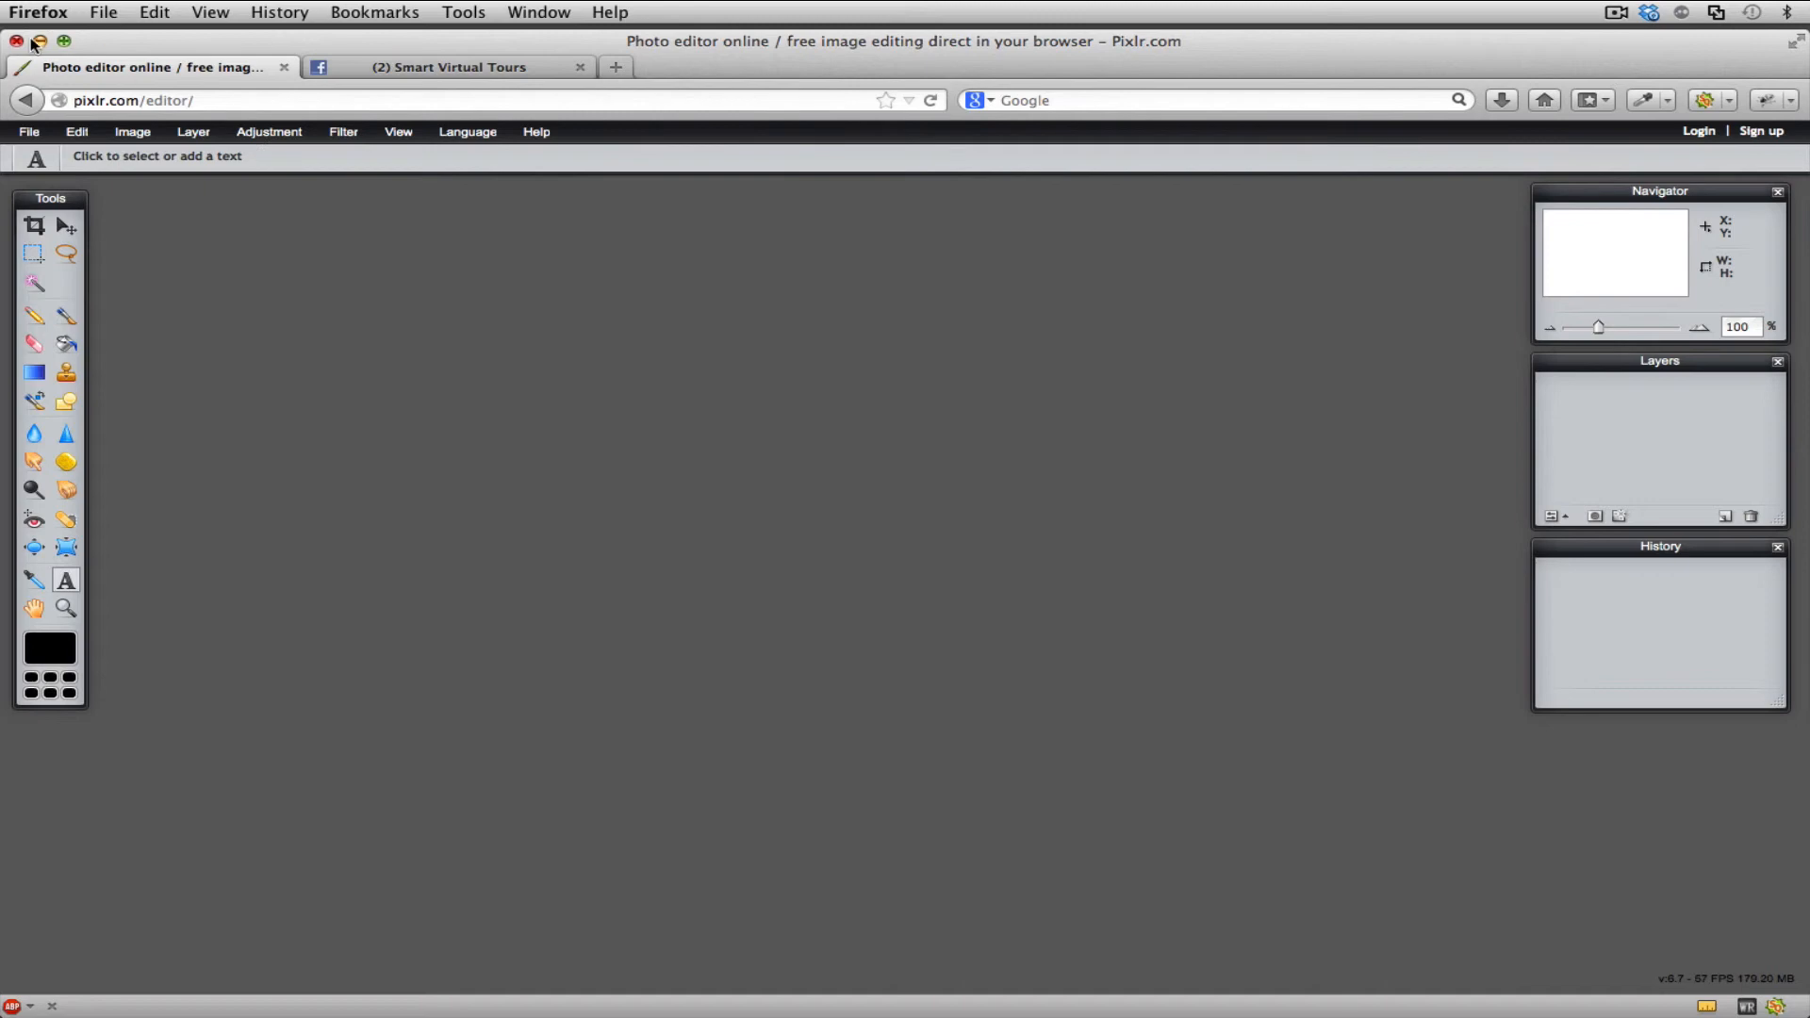
- Switch to the Smart Virtual Tours Facebook page, expand its apps and open the tab settings of the Example Tour app
{"action": "left_click", "coordinate": [311, 72]}
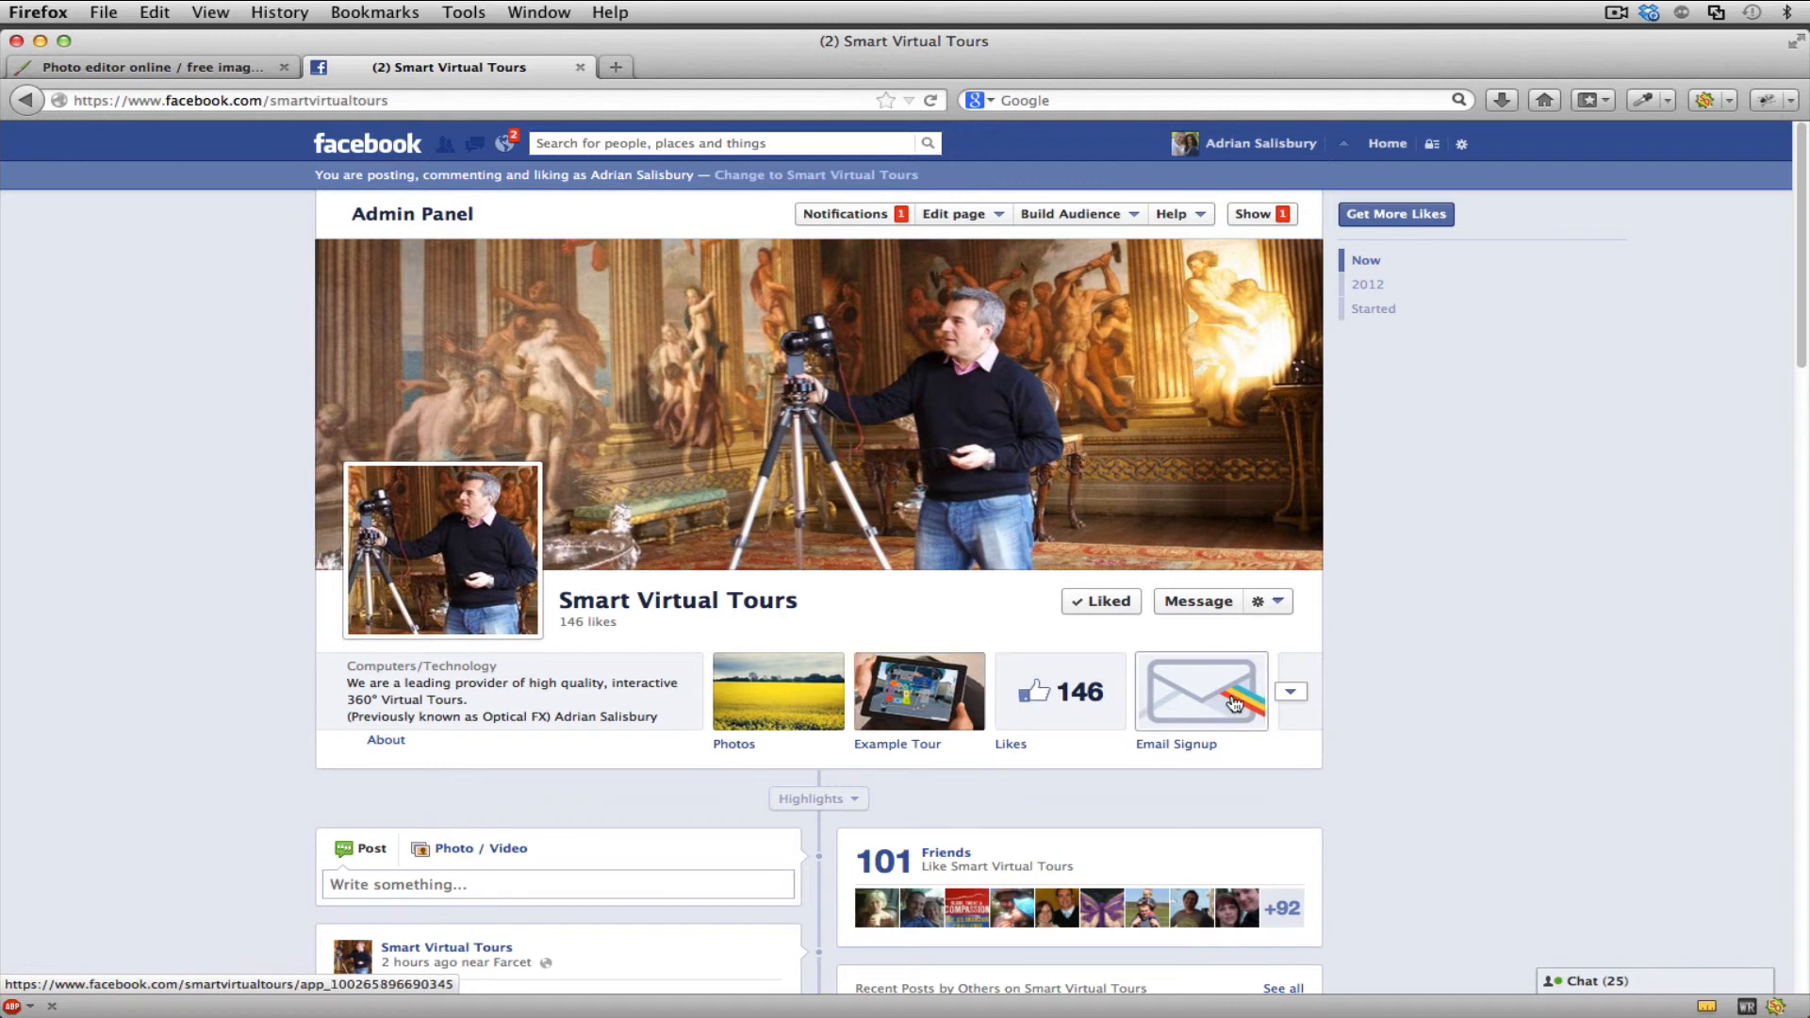
{"action": "left_click", "coordinate": [1290, 691]}
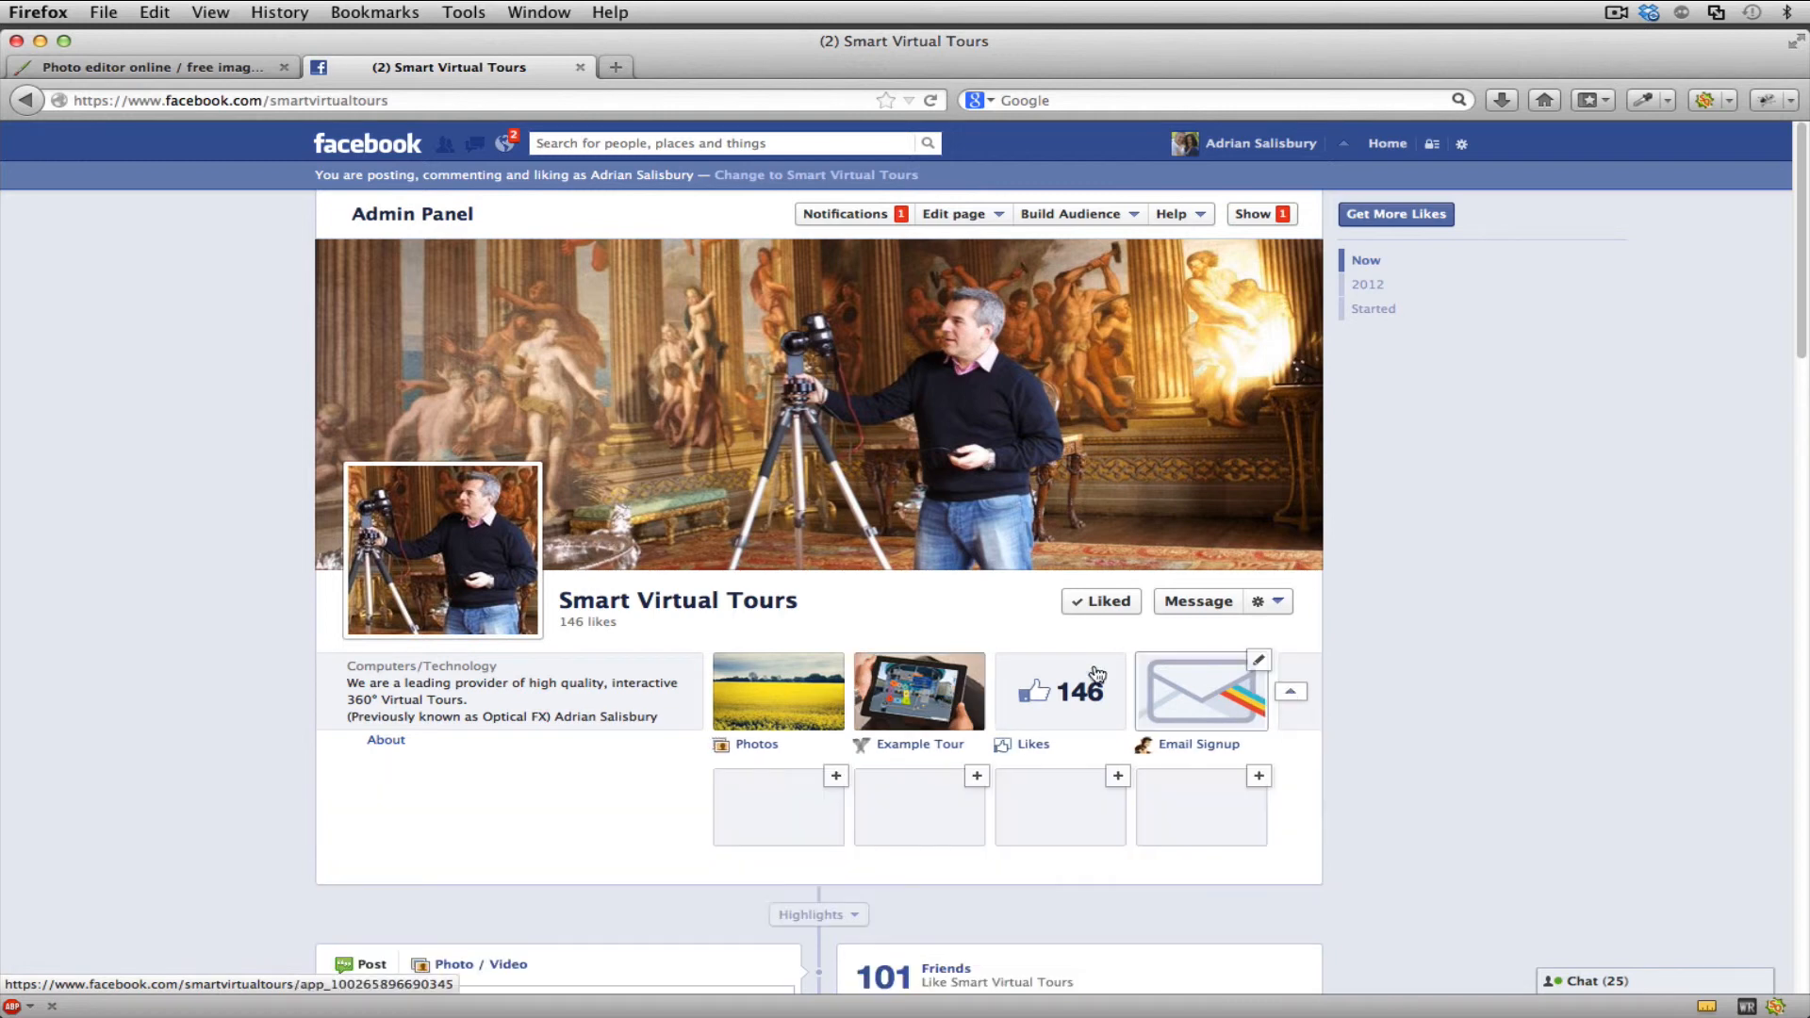
{"action": "left_click", "coordinate": [927, 688]}
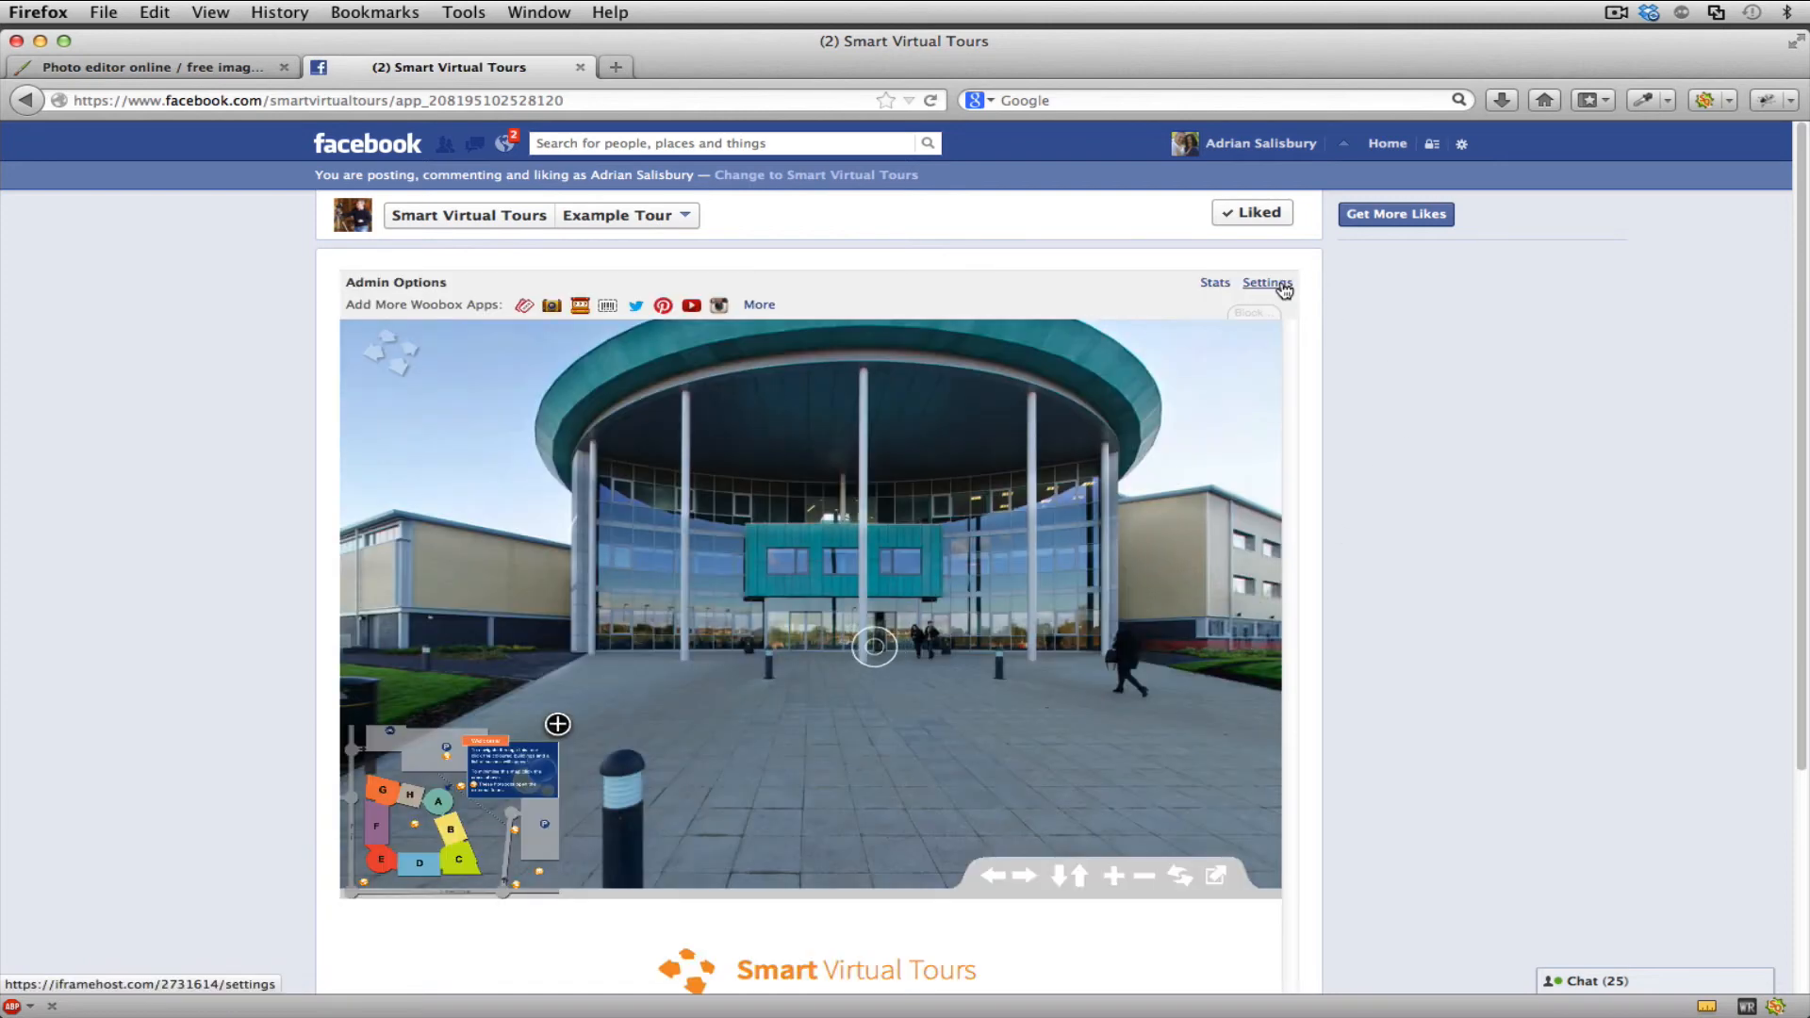
{"action": "left_click", "coordinate": [1282, 286]}
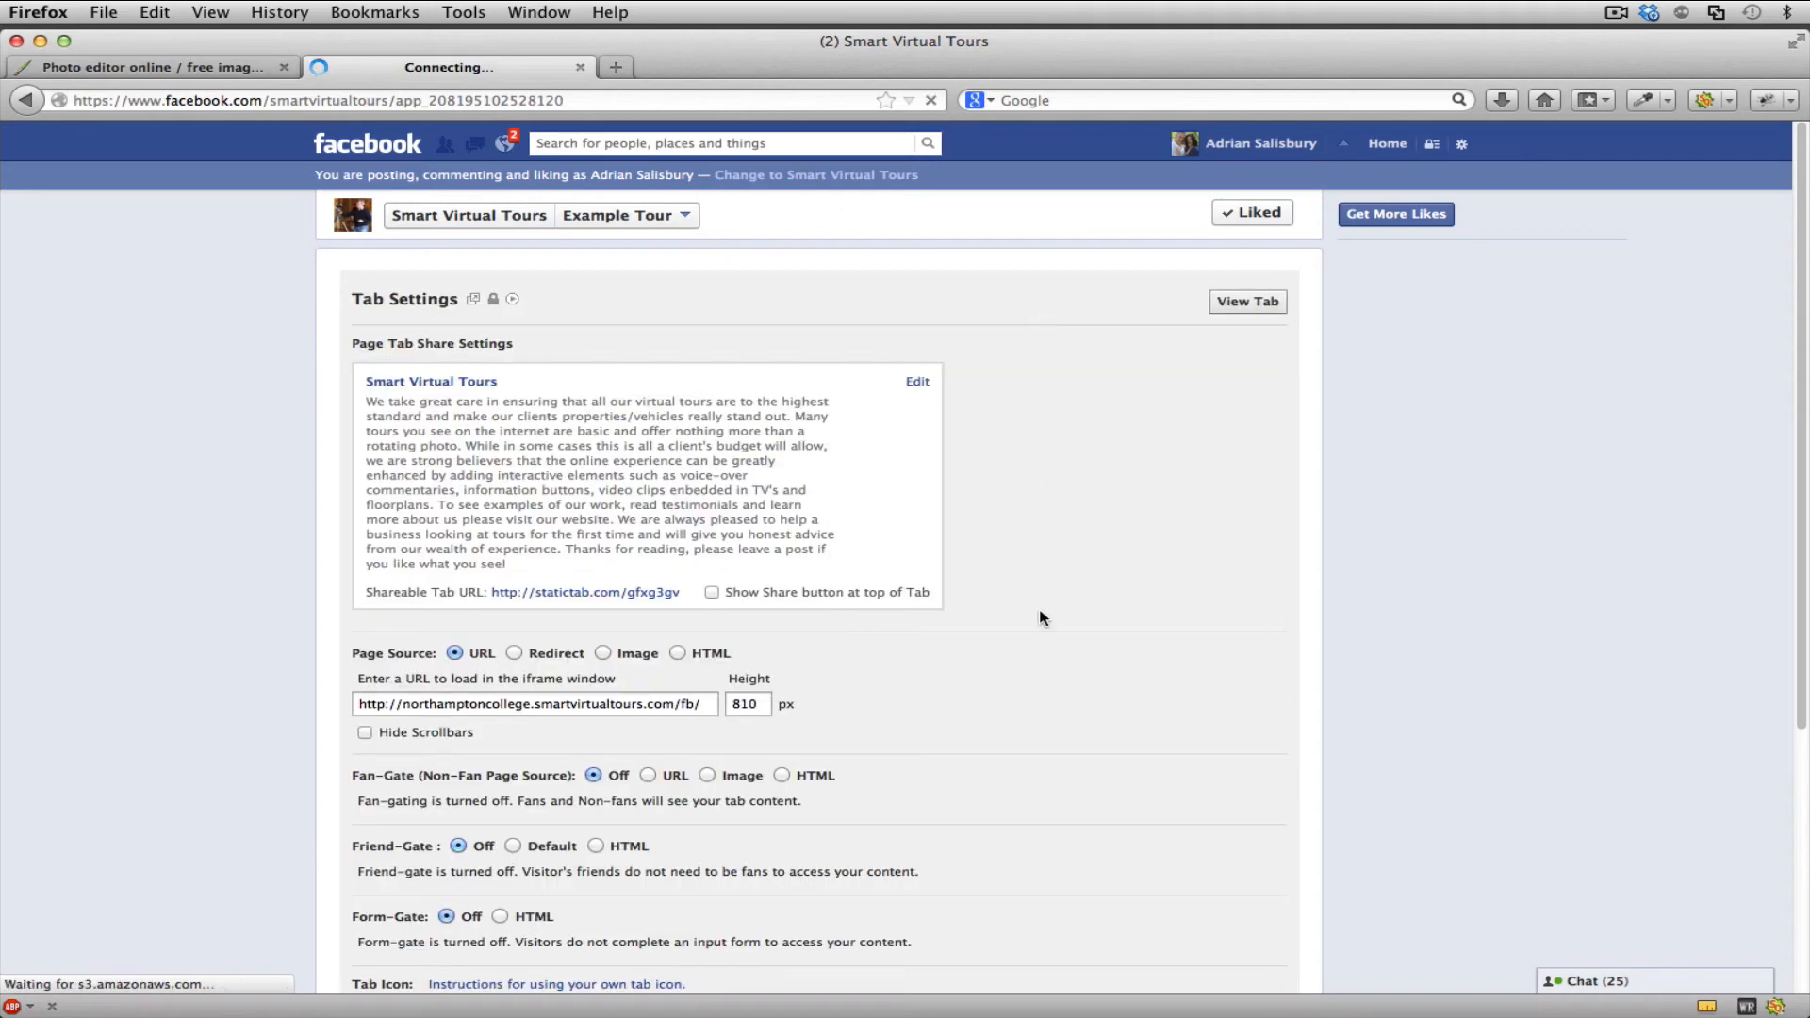
- Select facebook icon.jpg from the Desktop as the new tab image for the Example Tour tab
{"action": "scroll", "coordinate": [1041, 618], "scroll_direction": "down", "scroll_amount": 5}
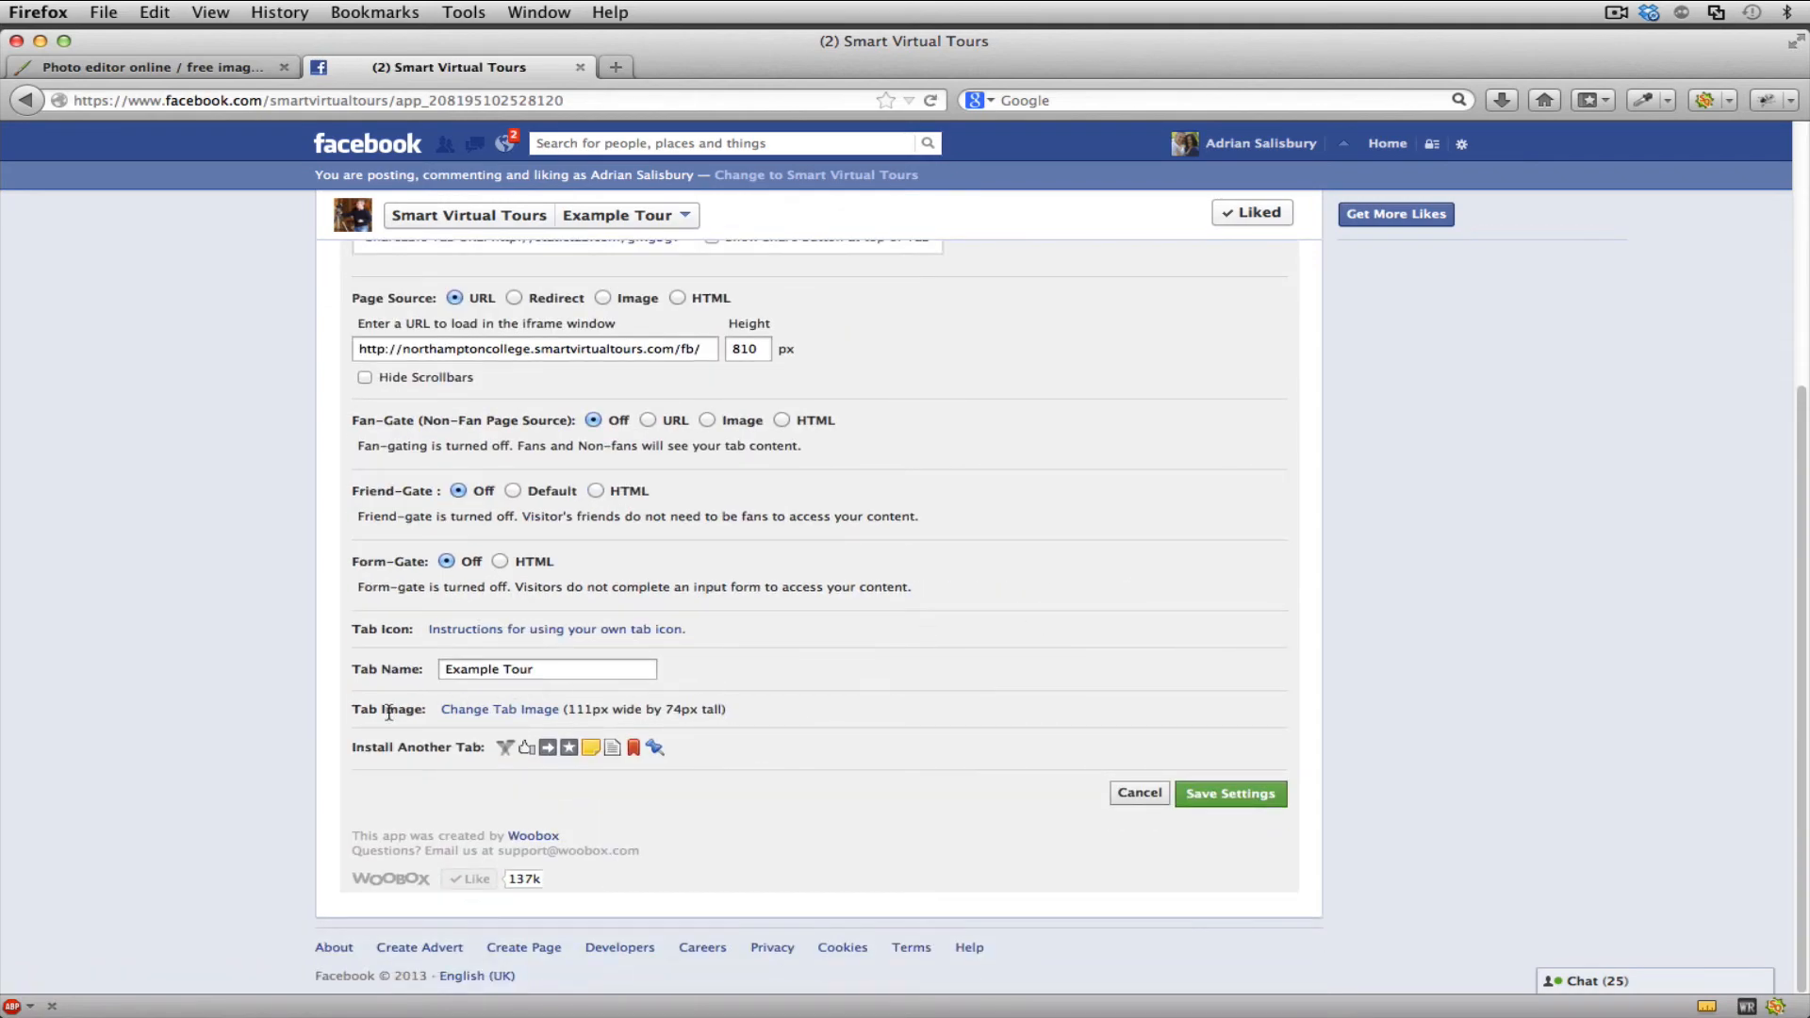
{"action": "left_click", "coordinate": [460, 712]}
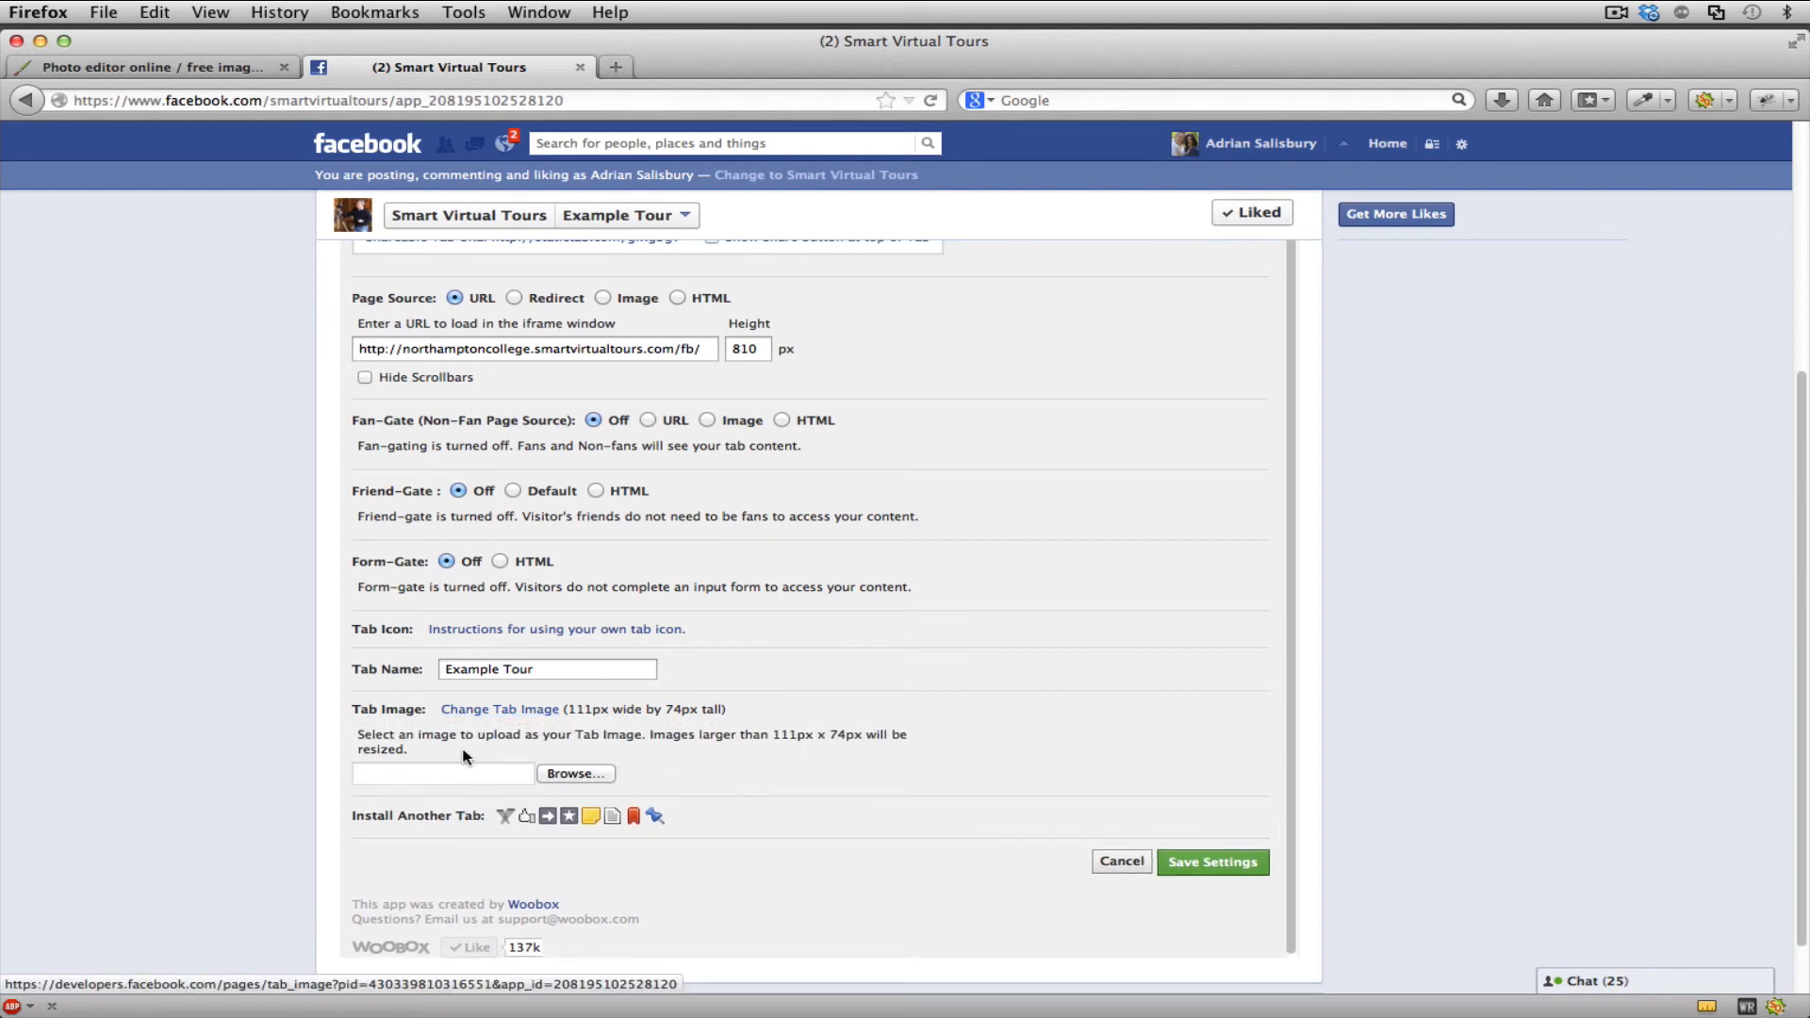
{"action": "left_click", "coordinate": [565, 773]}
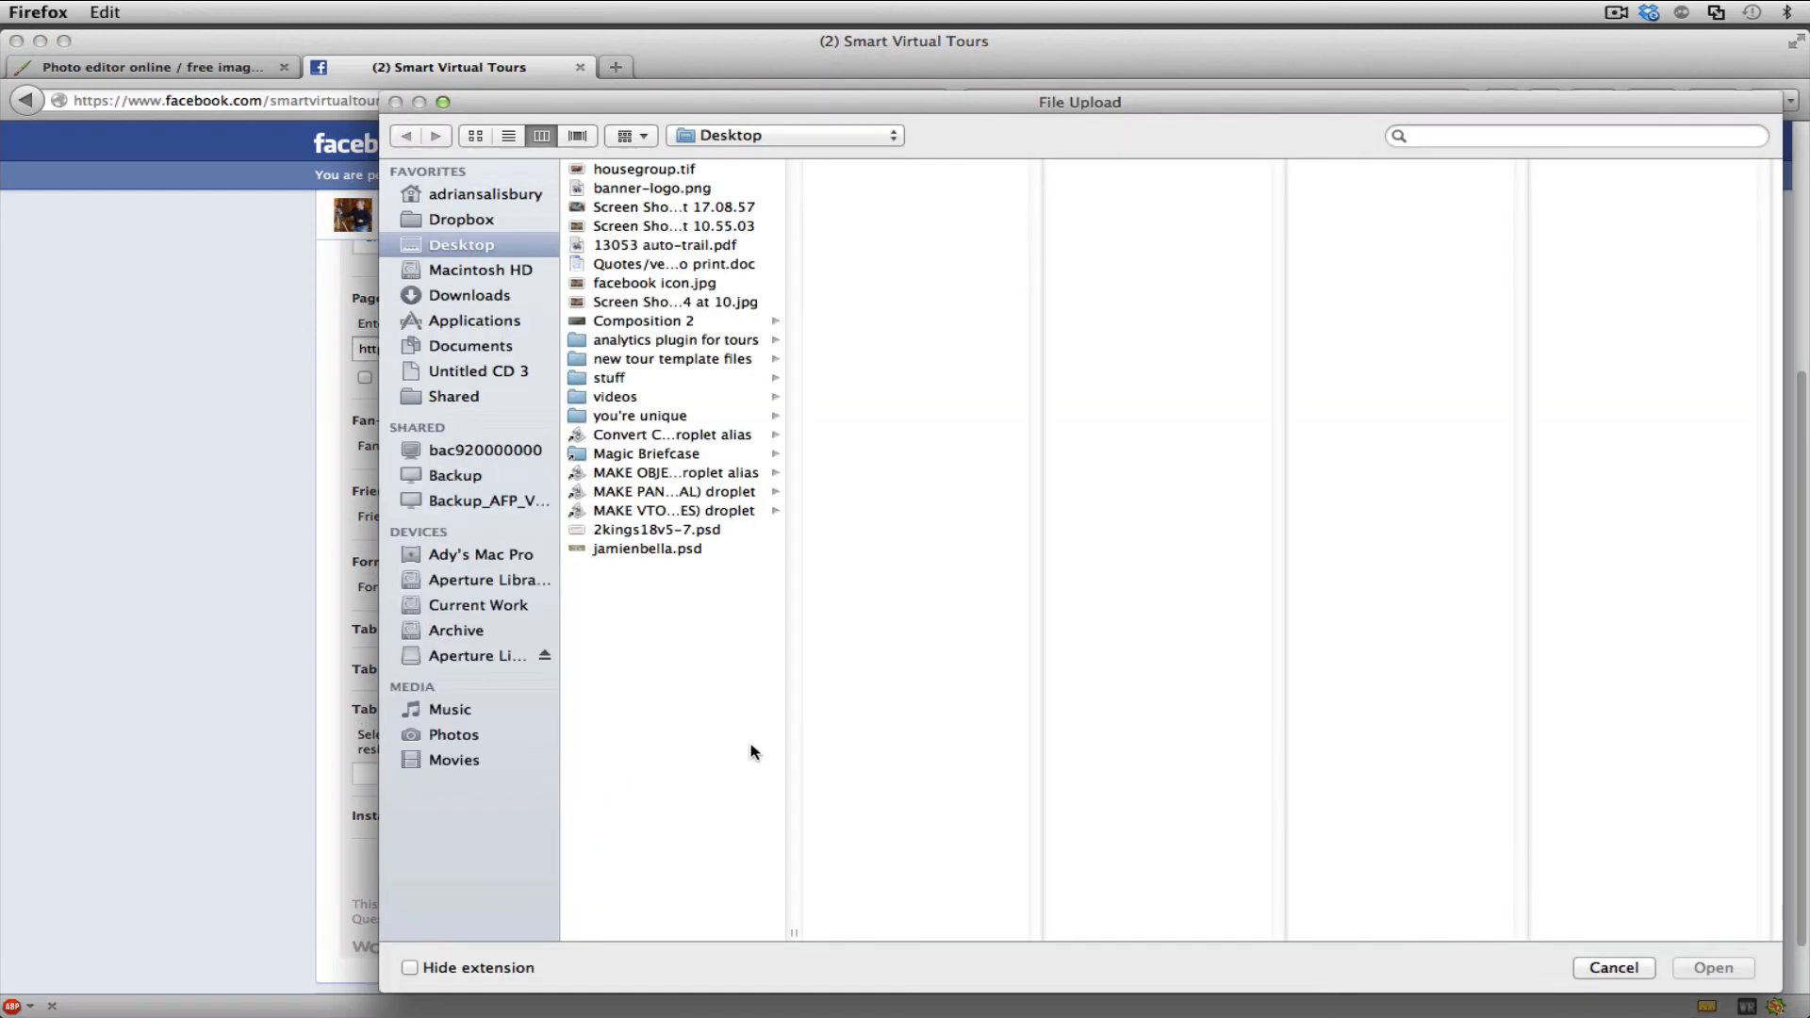
{"action": "left_click", "coordinate": [624, 284]}
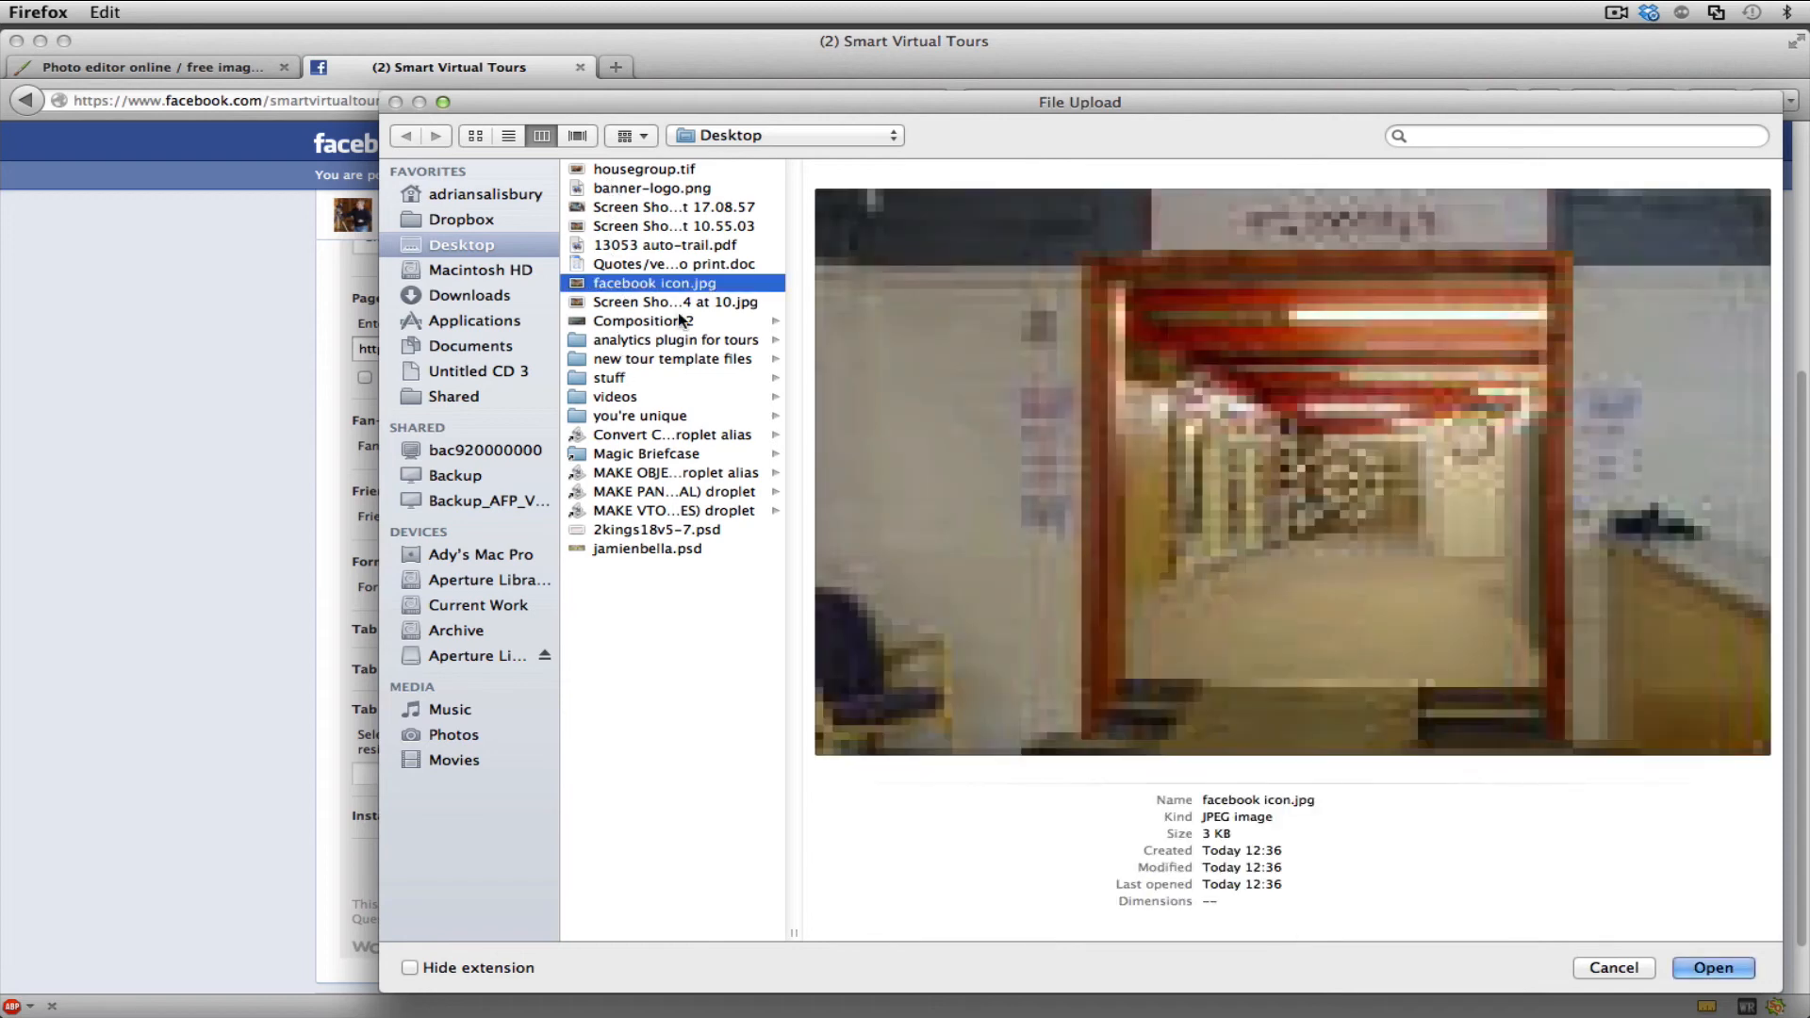
{"action": "left_click", "coordinate": [1680, 965]}
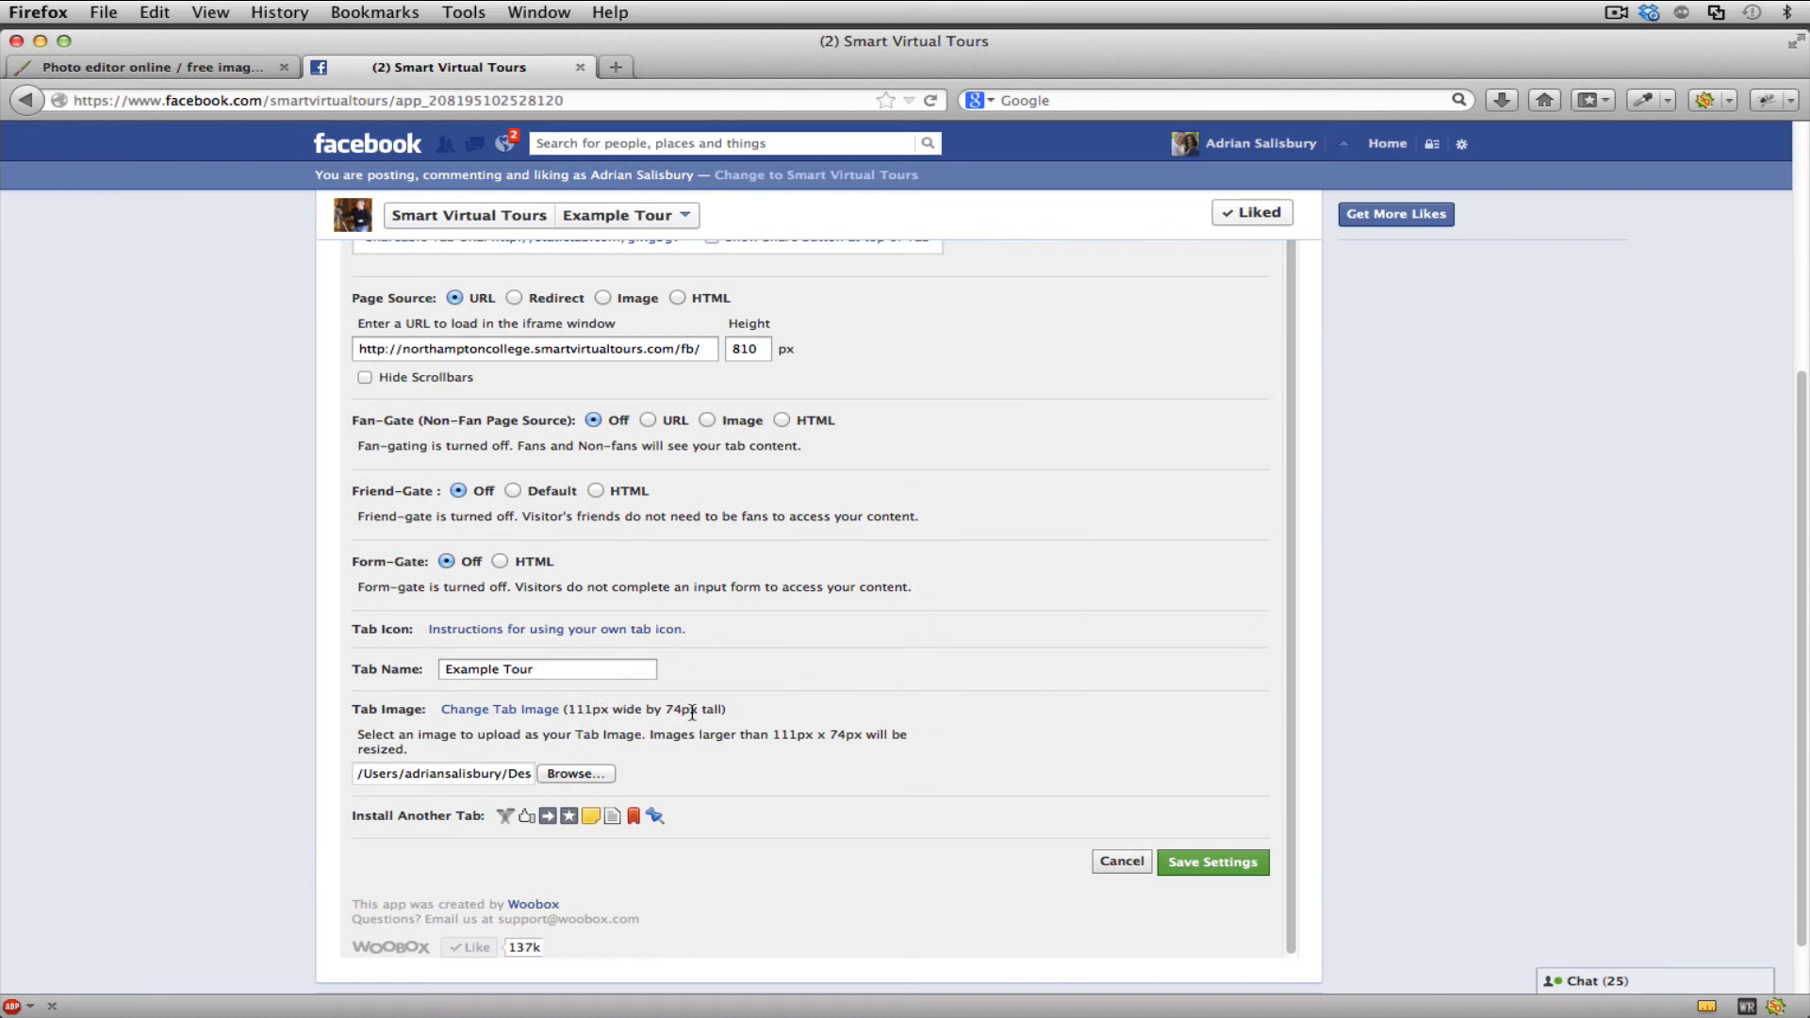
- Save the tab settings, return to the Smart Virtual Tours page and collapse the admin panel to show the app thumbnails
{"action": "left_click", "coordinate": [1203, 865]}
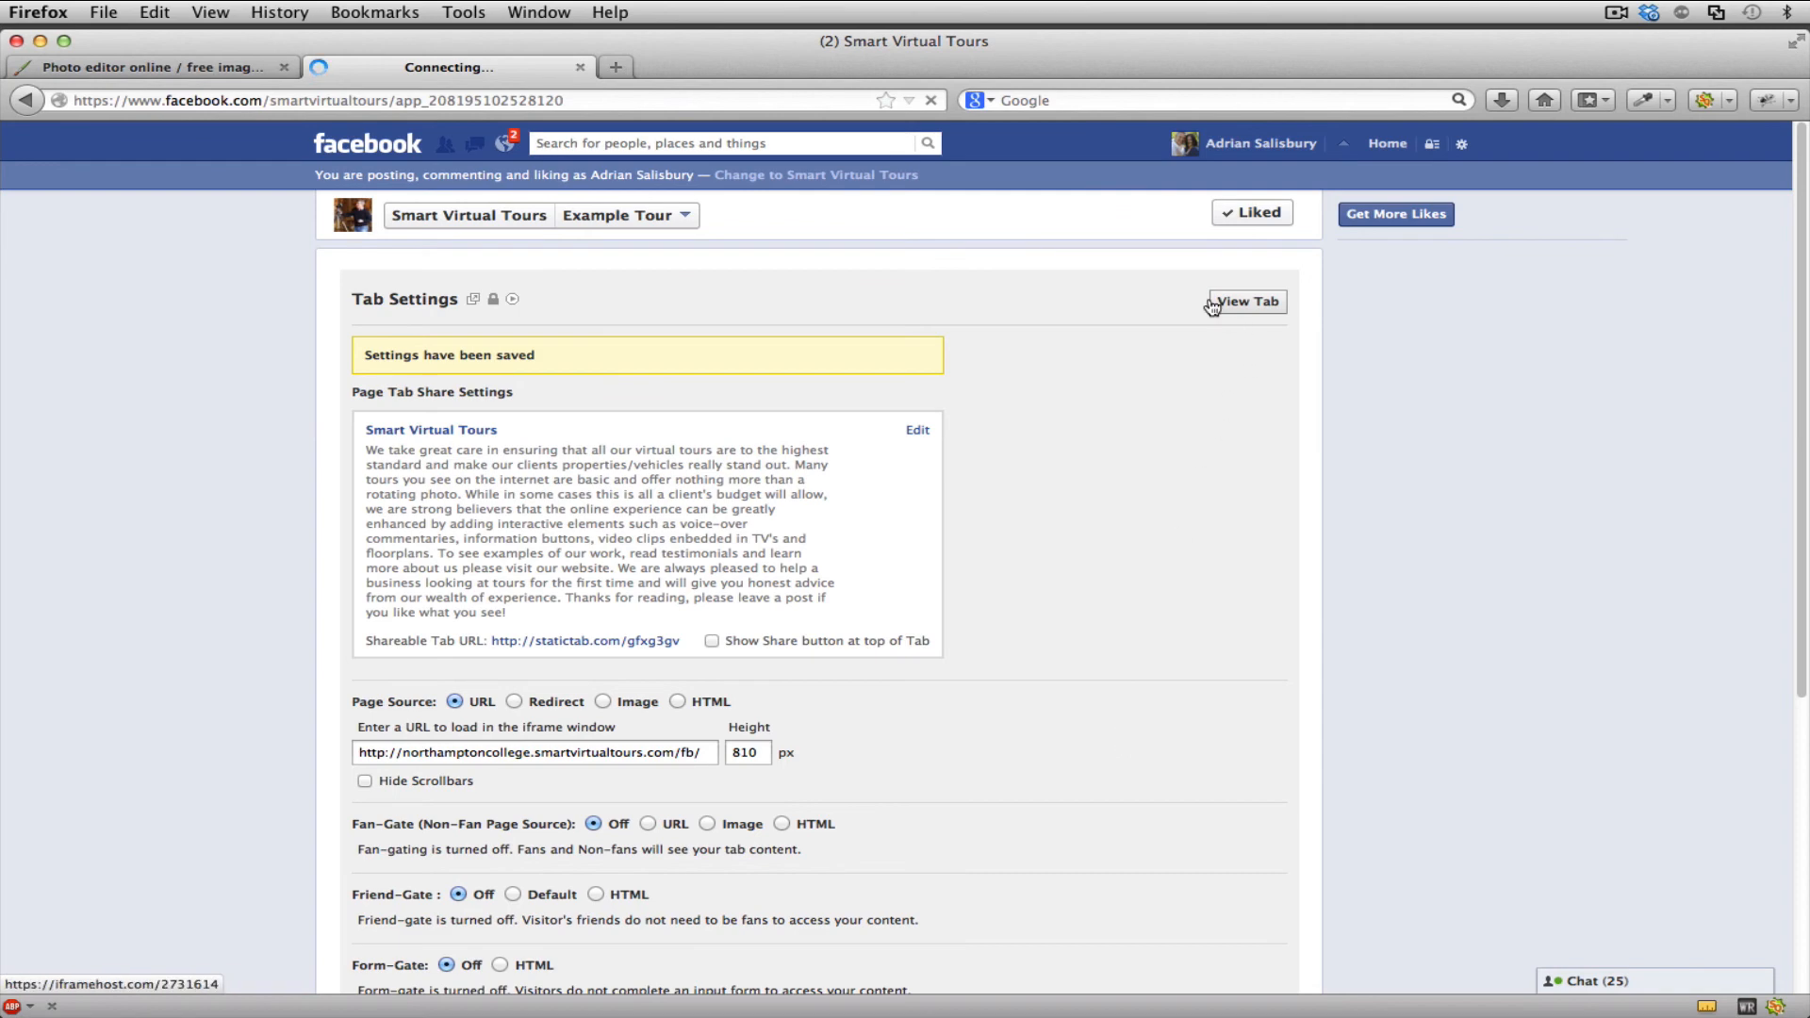
{"action": "left_click", "coordinate": [493, 218]}
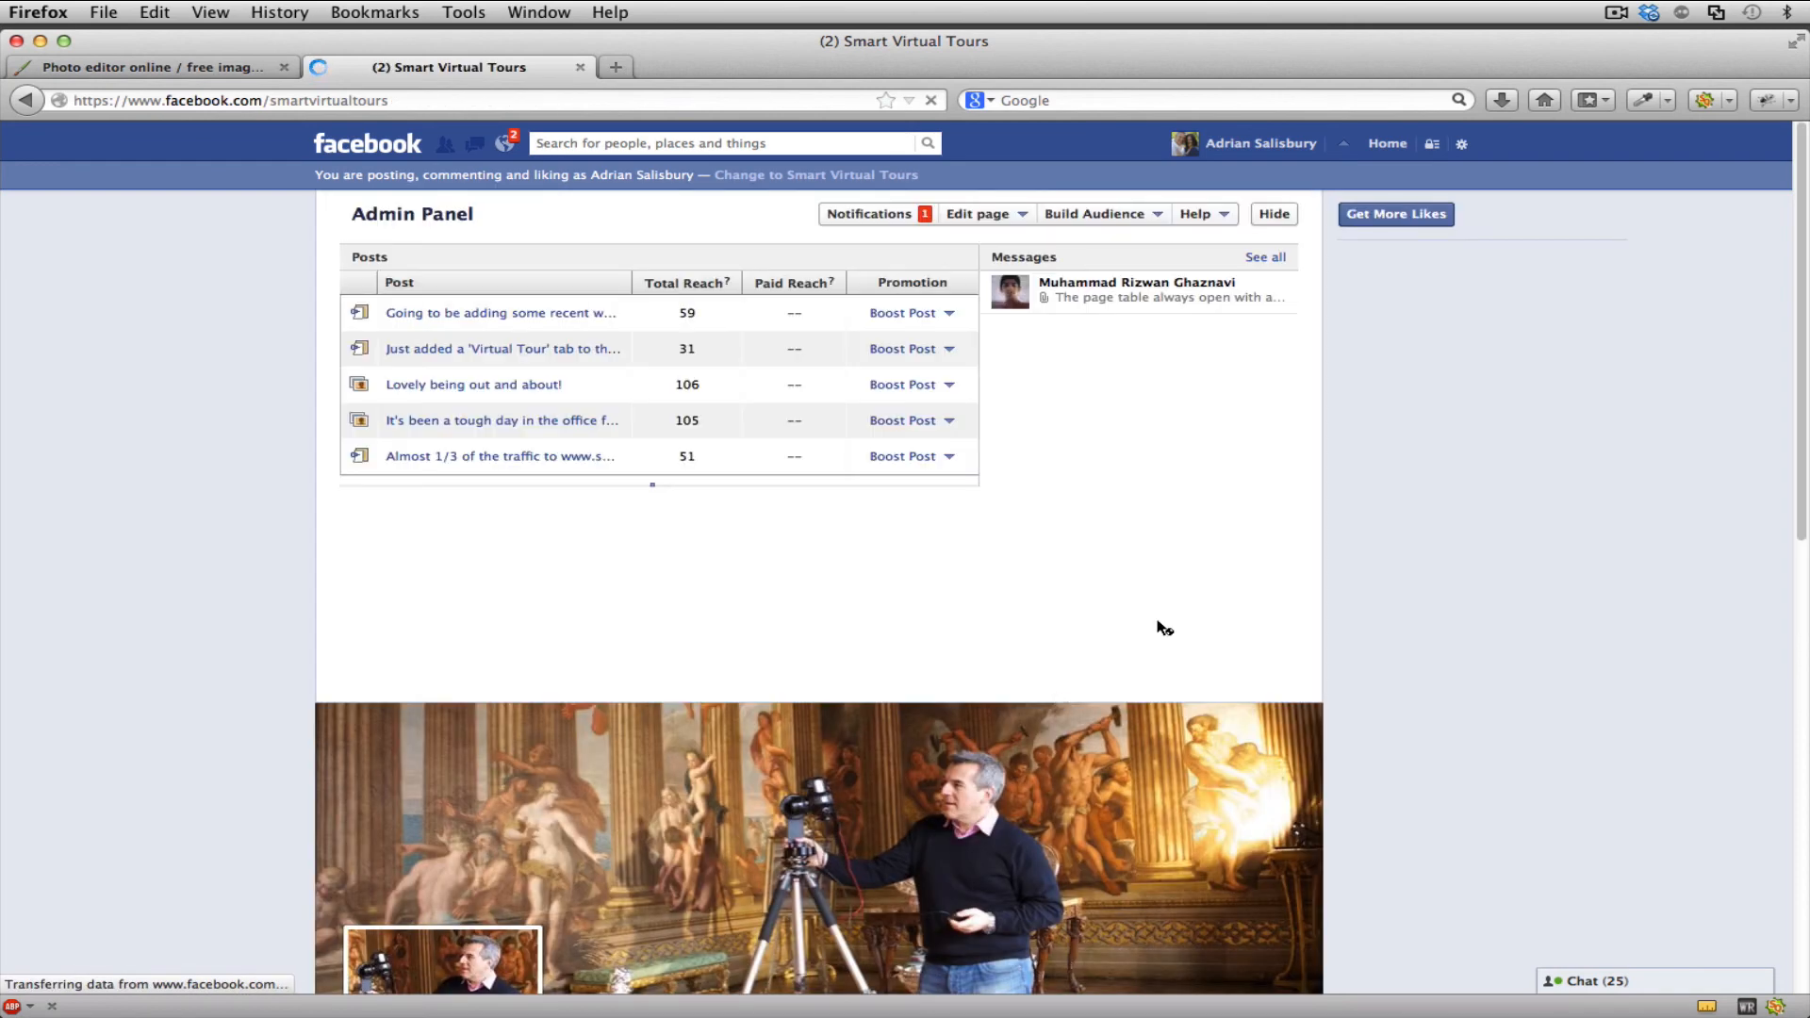
{"action": "left_click", "coordinate": [1274, 214]}
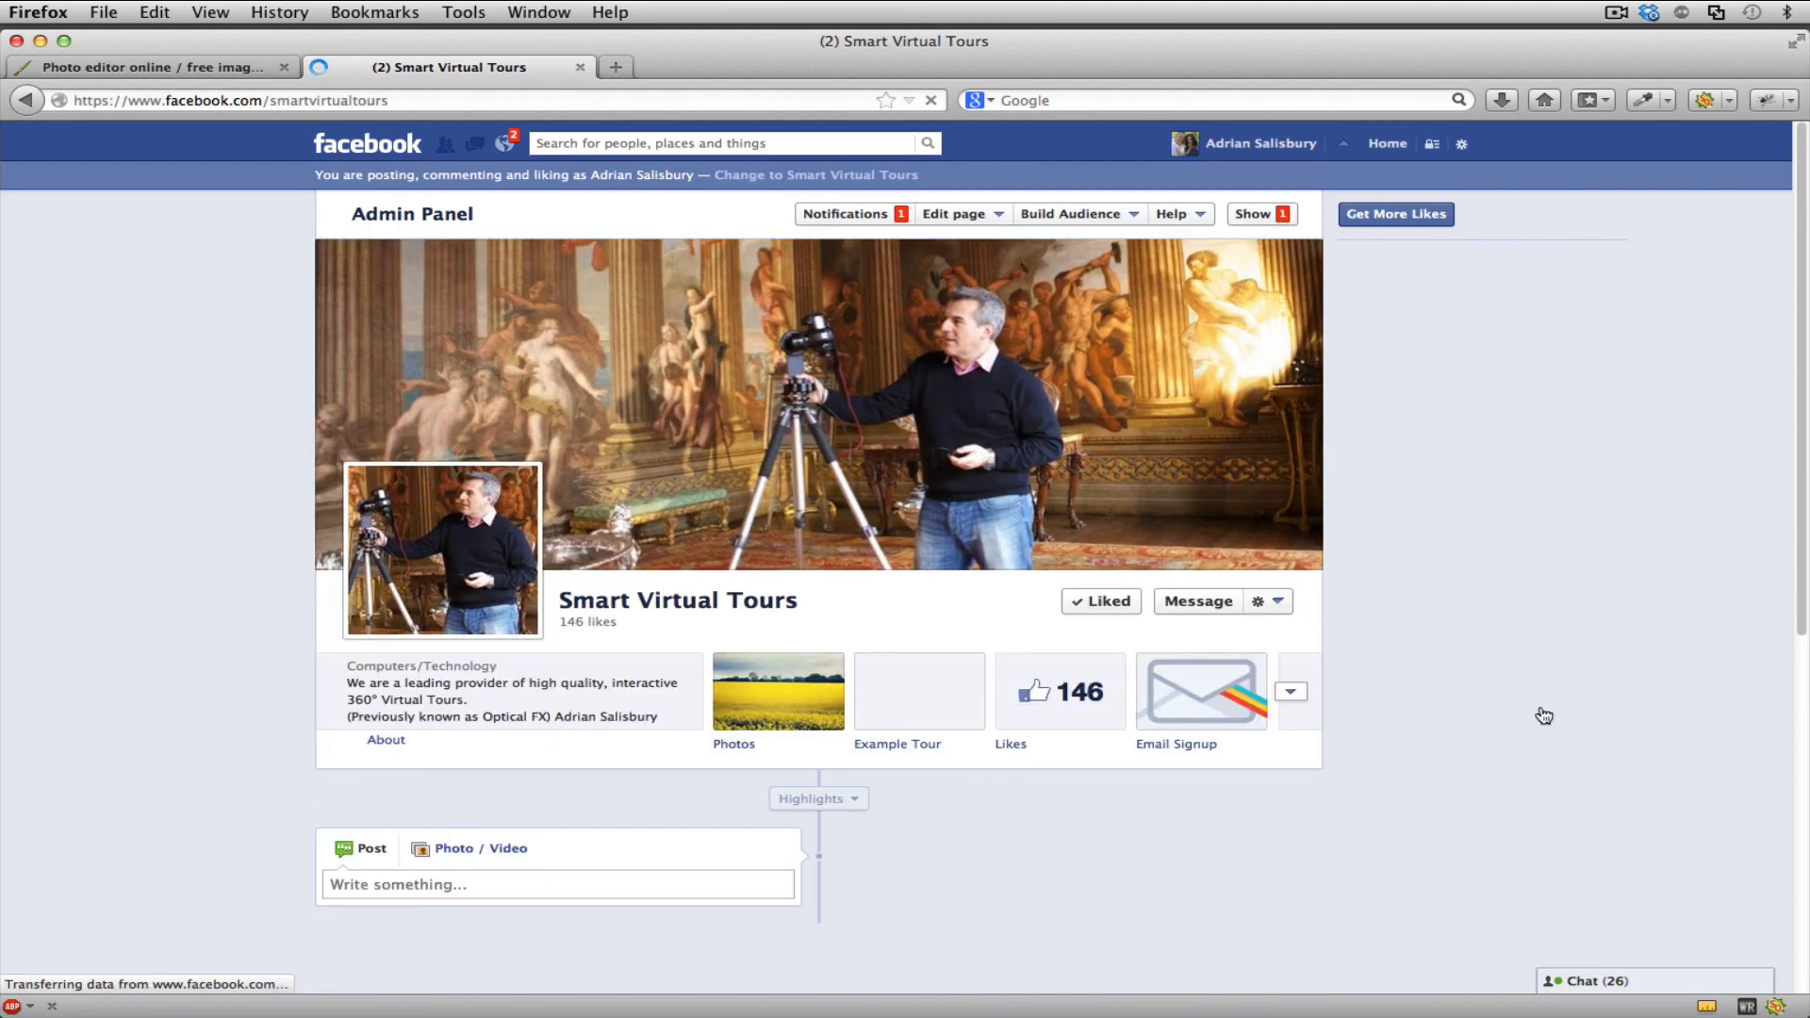